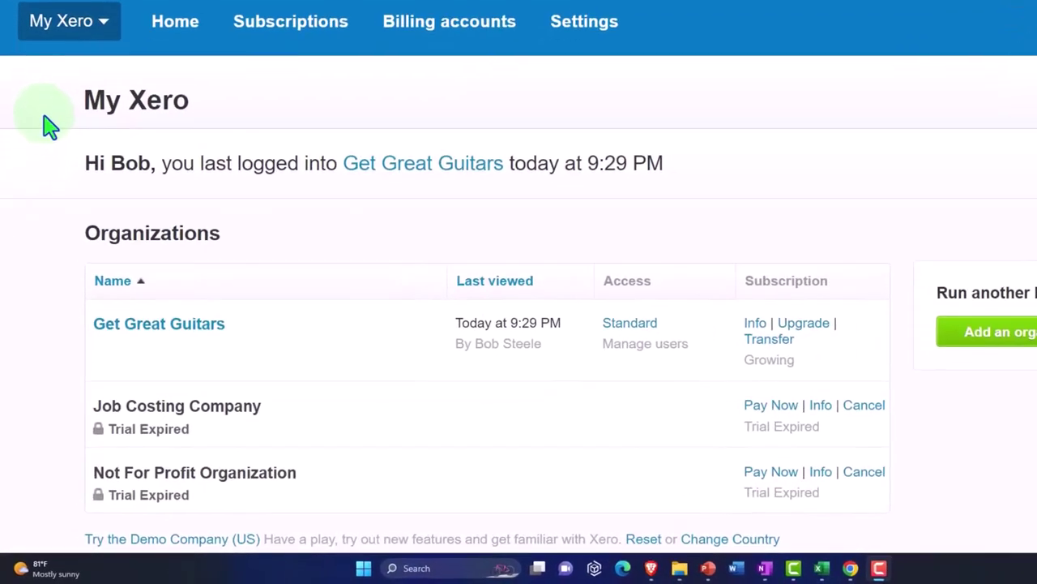
Open the Get Great Guitars organization and duplicate its dashboard tab twice.
left_click(162, 301)
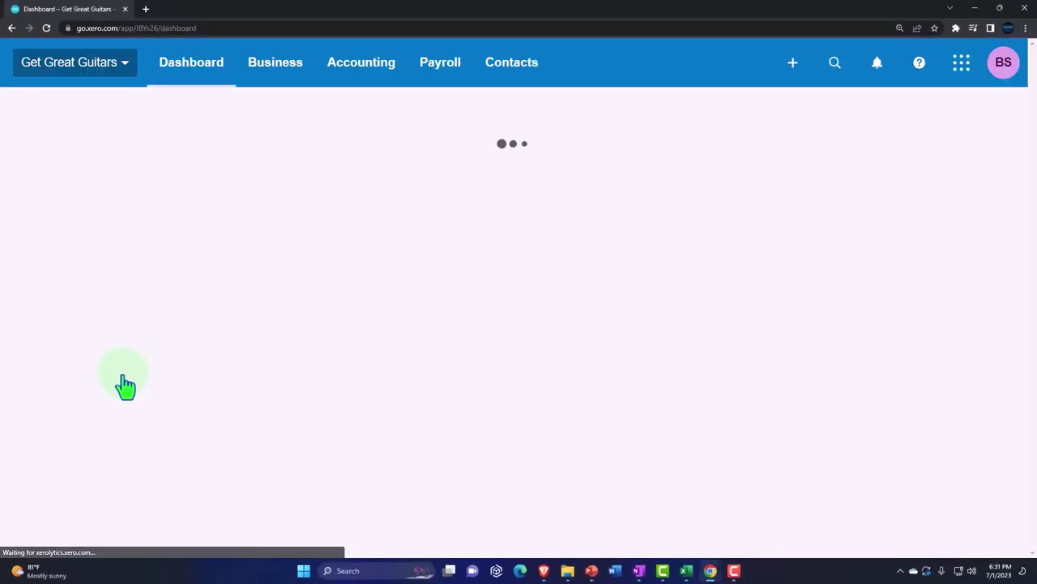
right_click(96, 14)
left_click(154, 86)
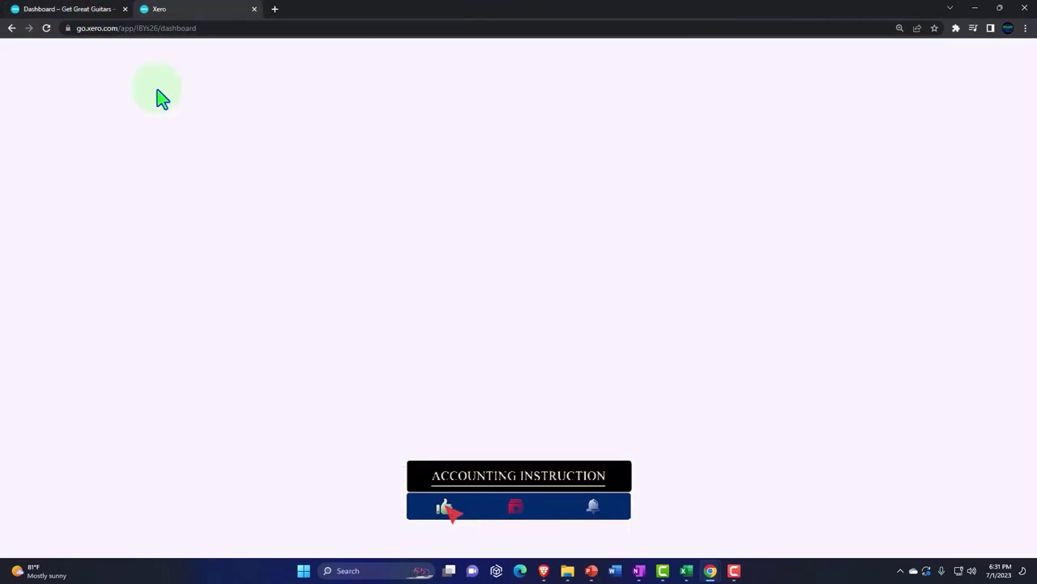
right_click(195, 14)
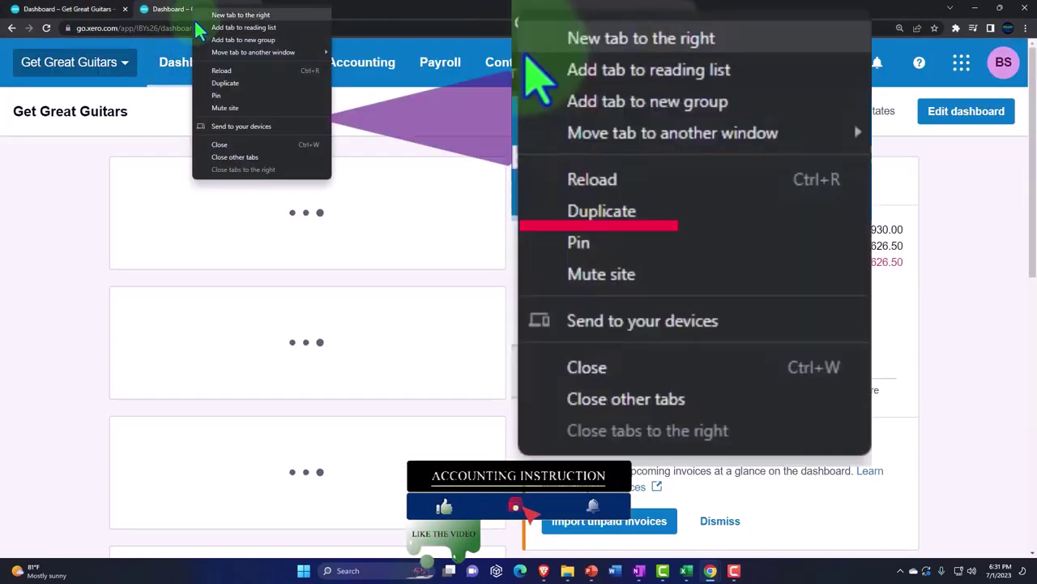
left_click(252, 87)
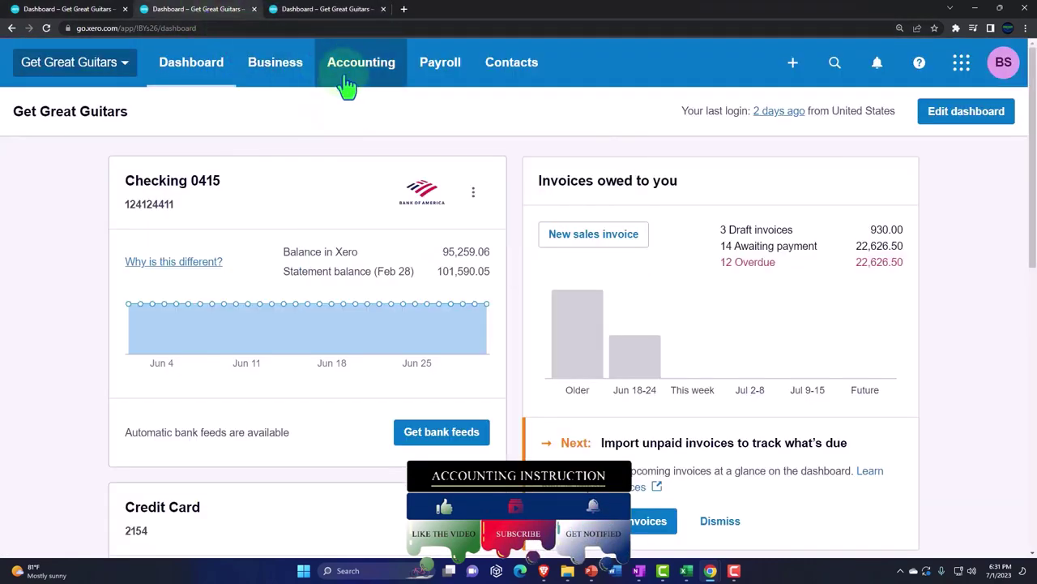
Open the Balance Sheet Comp report in the second browser tab and the Income Statement Comp report in the third.
left_click(347, 85)
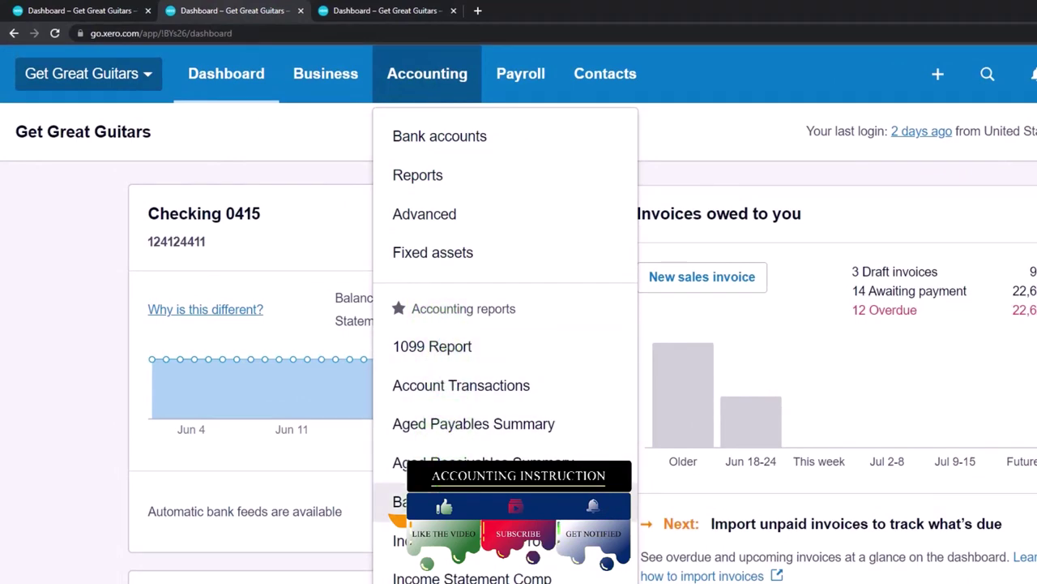
left_click(552, 523)
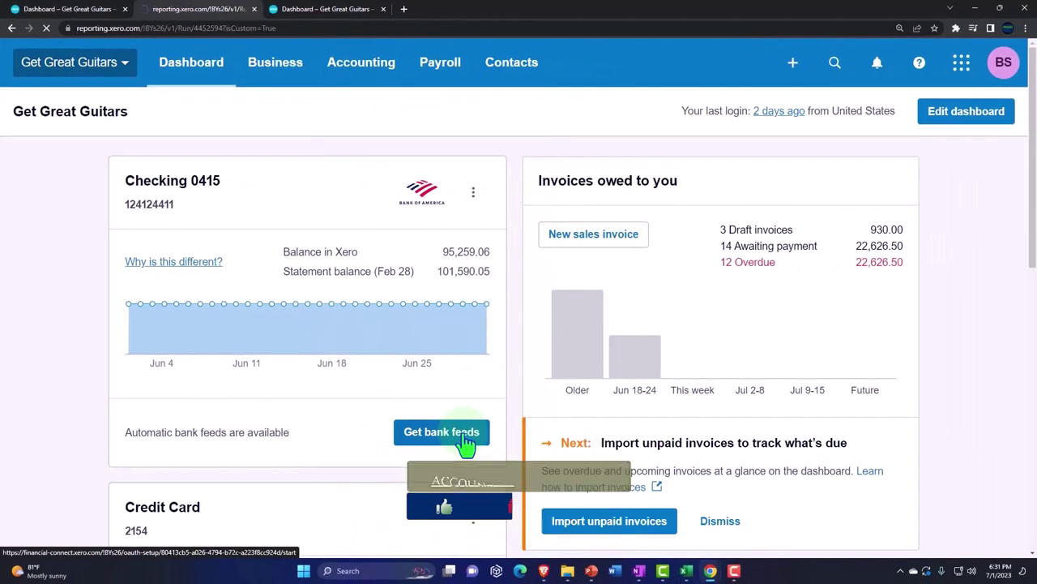
left_click(341, 21)
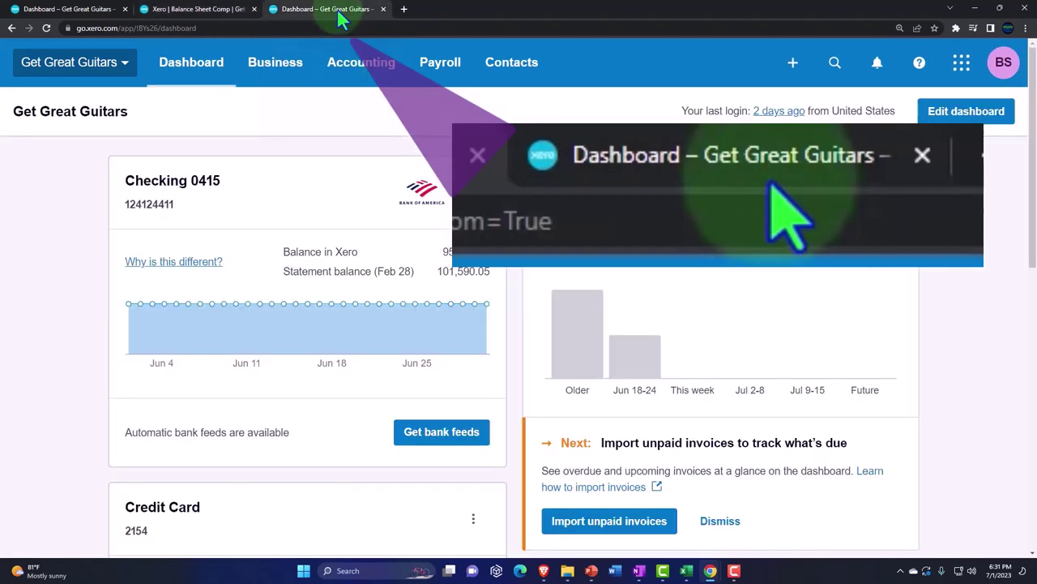
left_click(356, 62)
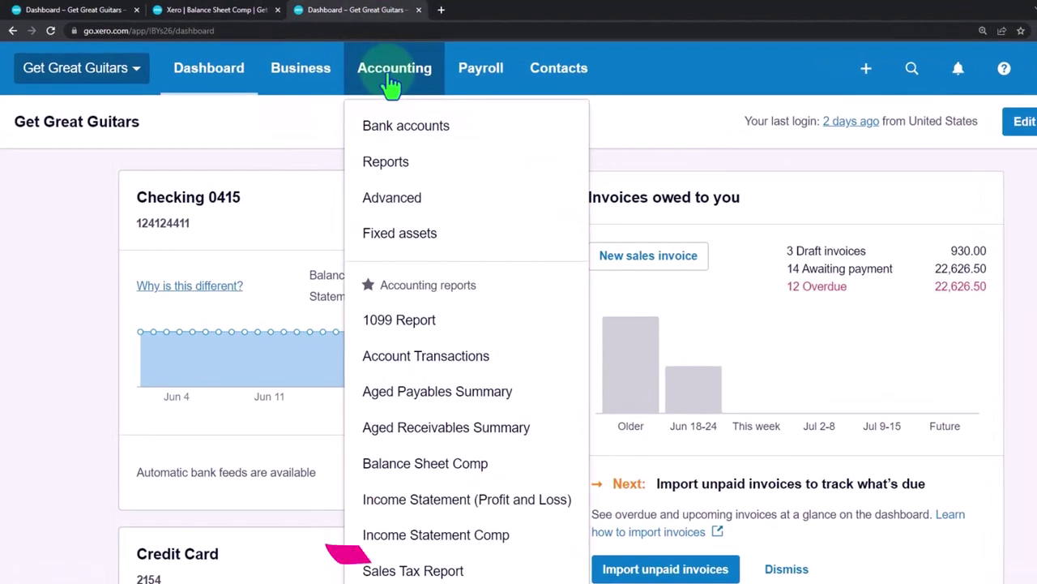
left_click(487, 535)
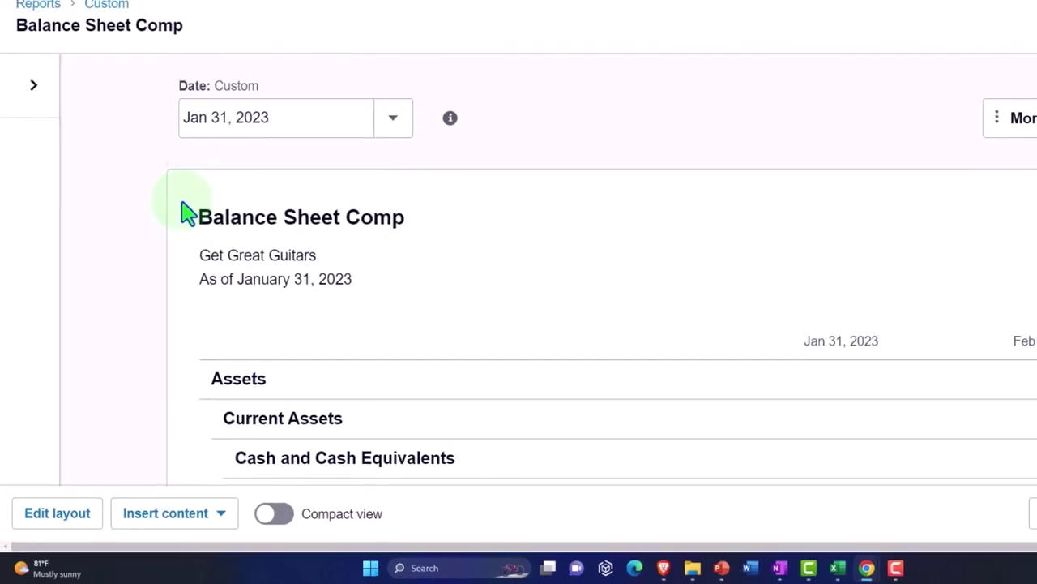
Review the Balance Sheet Comp report from the assets down to the loans payable and other current liabilities.
scroll(191, 205, "down", 2)
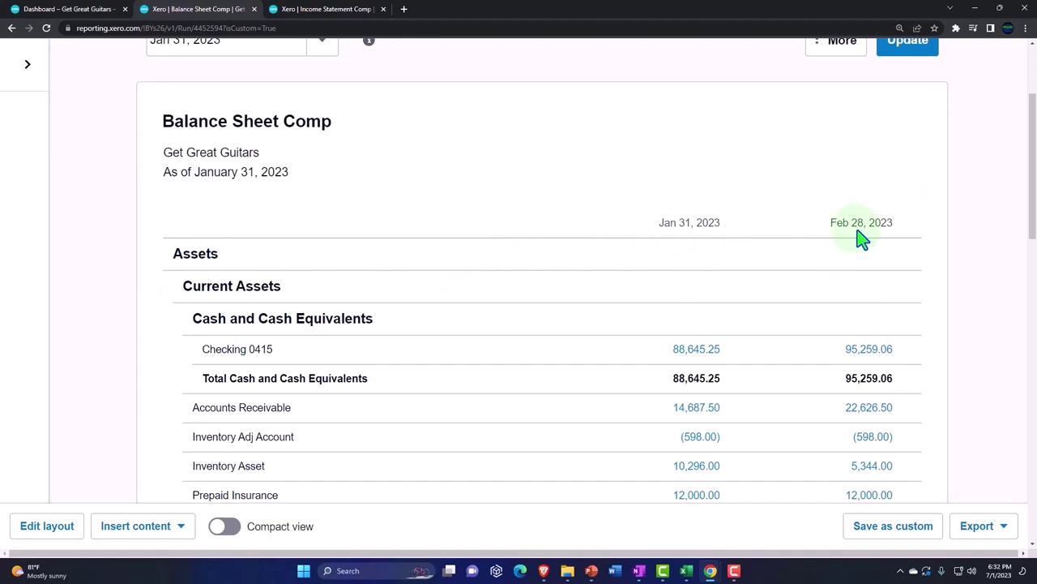
scroll(862, 238, "down", 7)
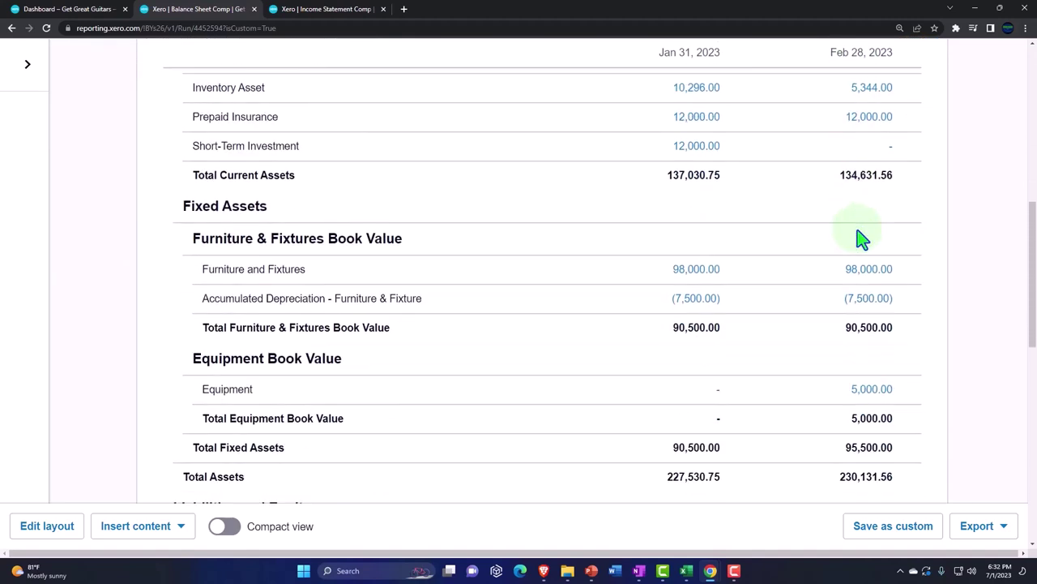
scroll(862, 237, "down", 5)
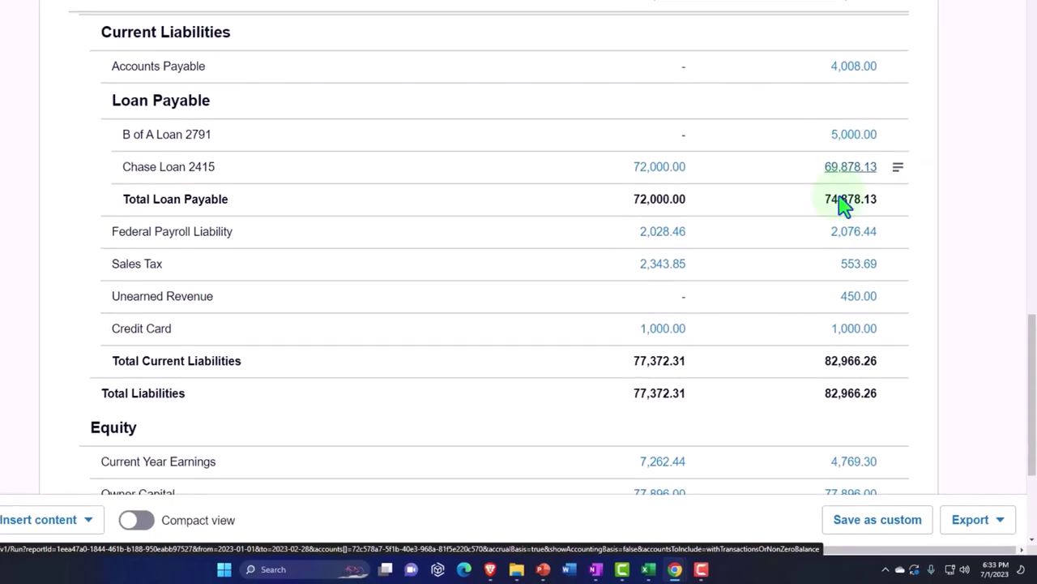
Switch to the Amortization Table workbook in Excel and add a new worksheet named Short Loan.
left_click(644, 569)
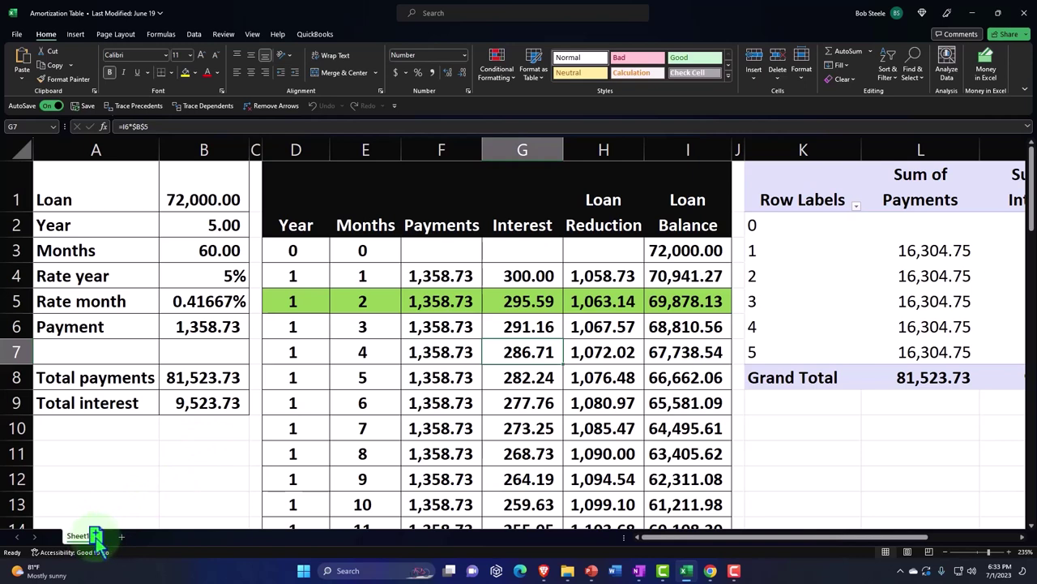
left_click(123, 538)
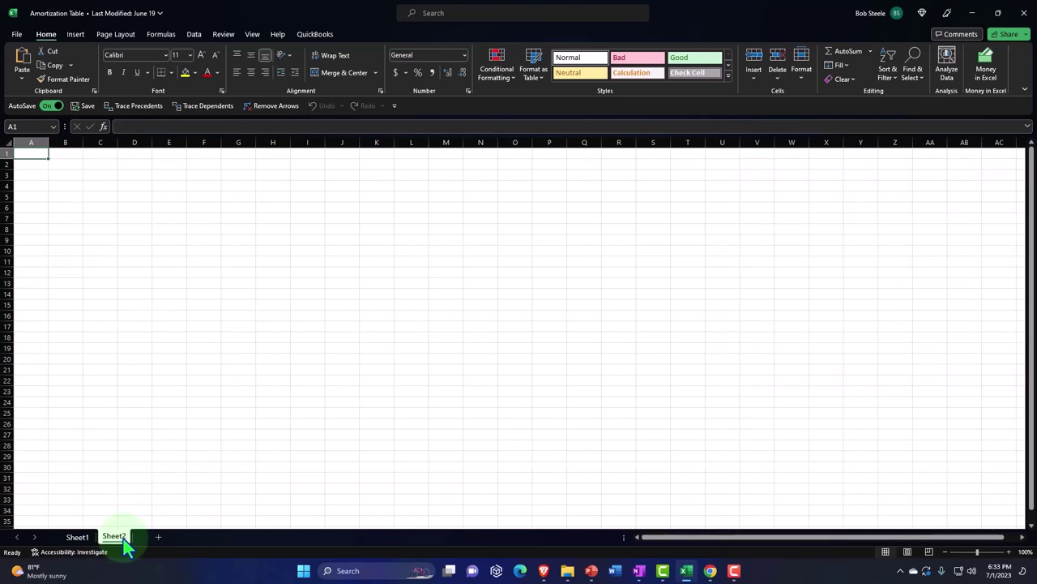
double_click(121, 538)
key("BackSpace")
type("S")
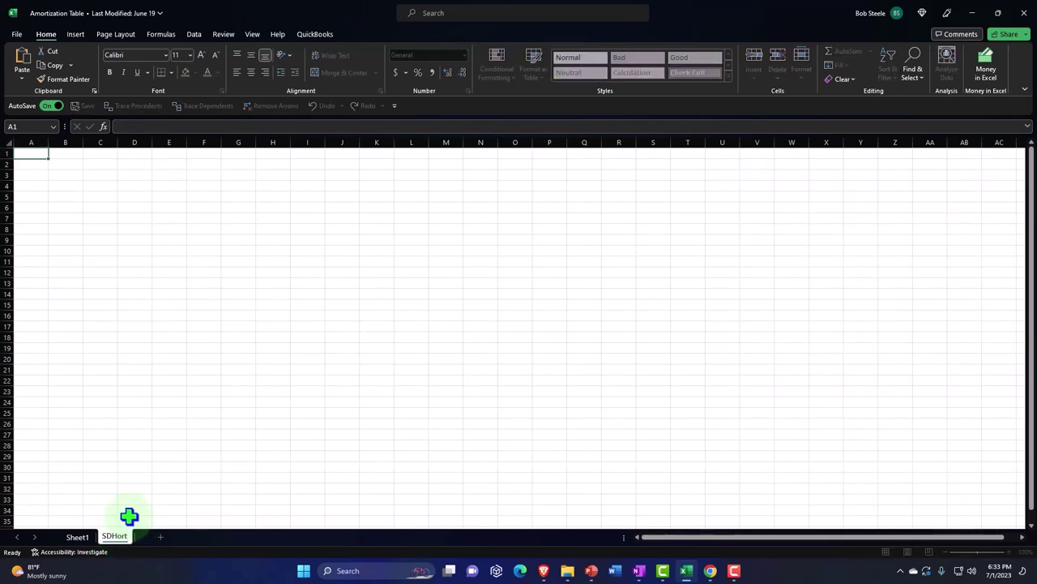
type("hort Loan")
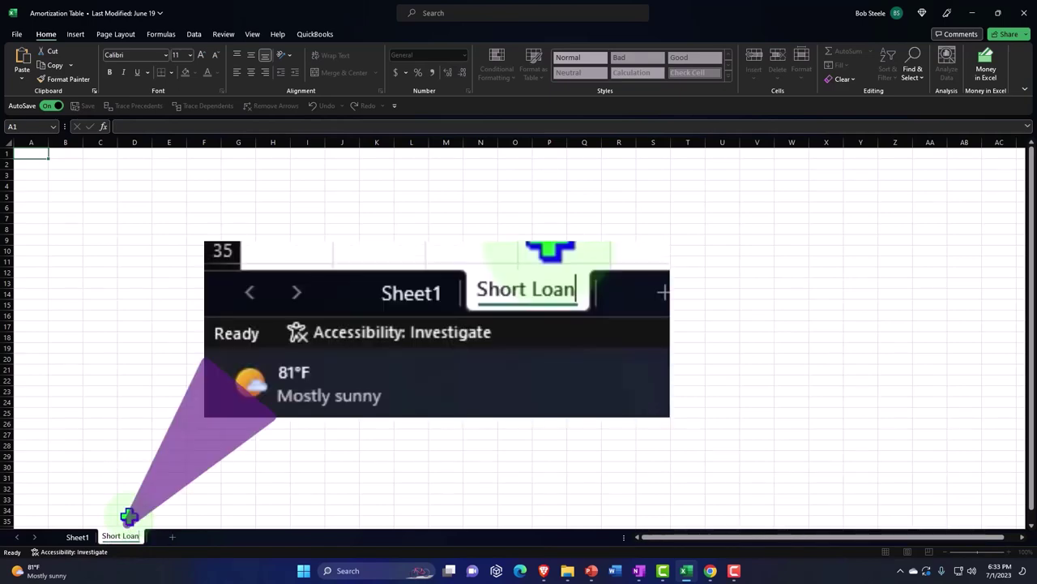
left_click(130, 516)
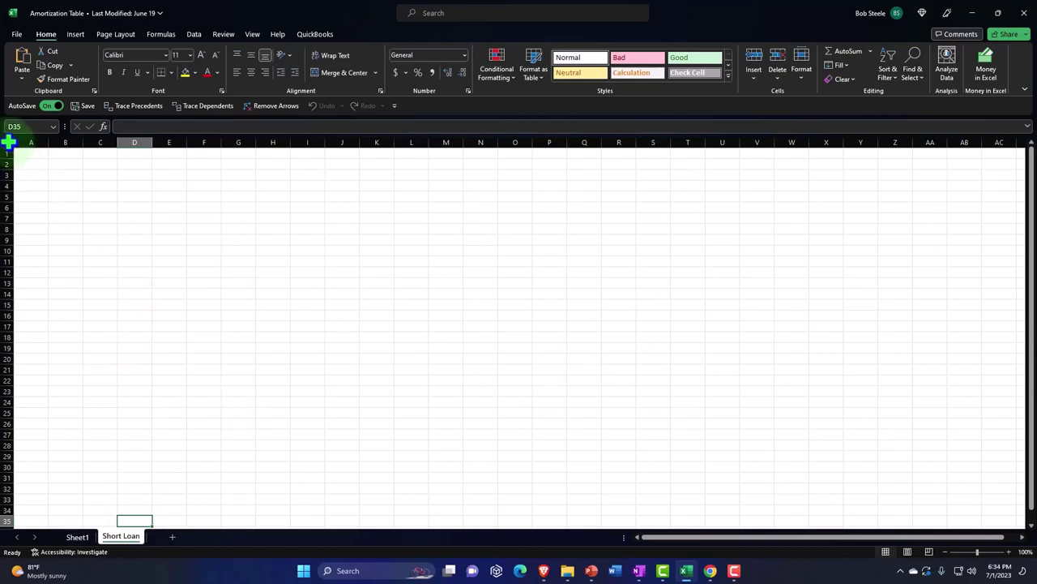
Format all cells of the Short Loan sheet as Currency with two decimals, no symbol, and negative numbers in red parentheses.
left_click(8, 143)
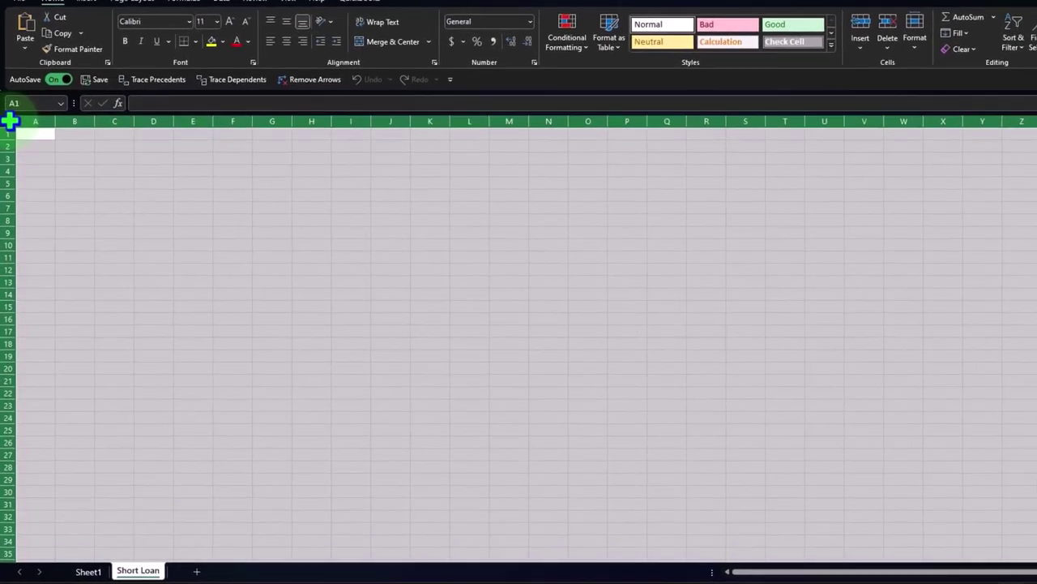
right_click(191, 217)
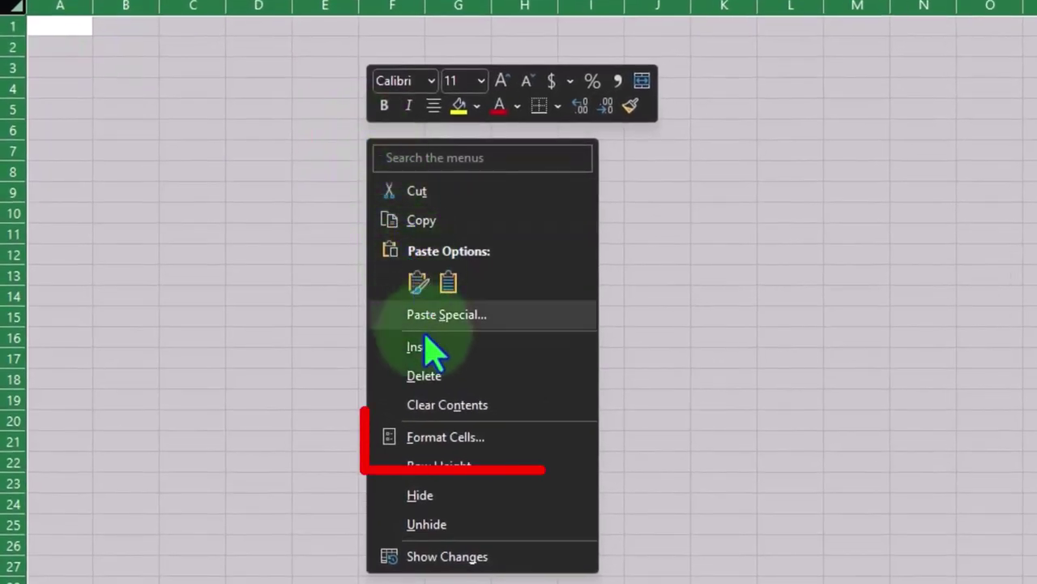
left_click(443, 438)
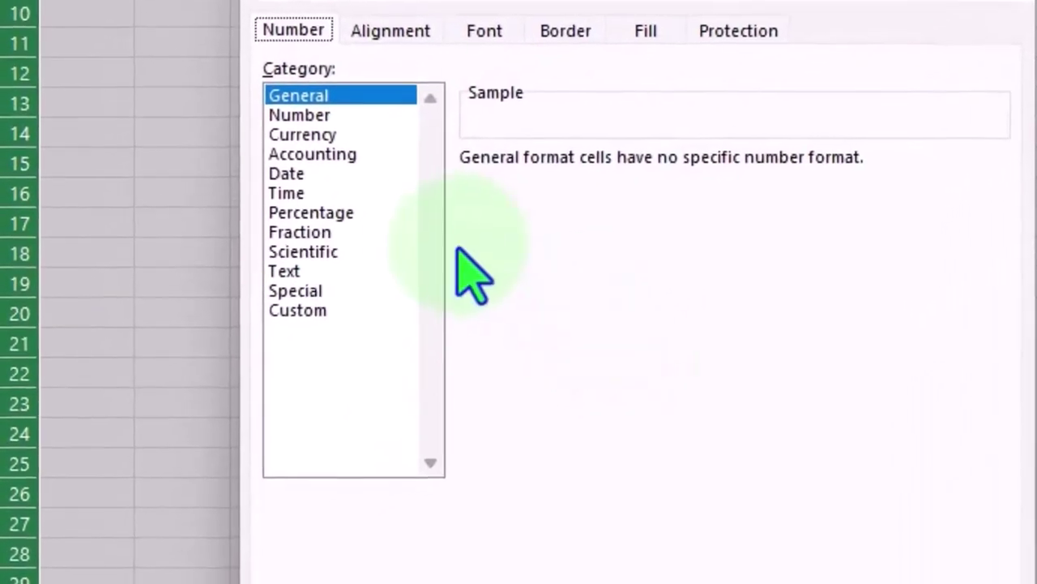
left_click(323, 136)
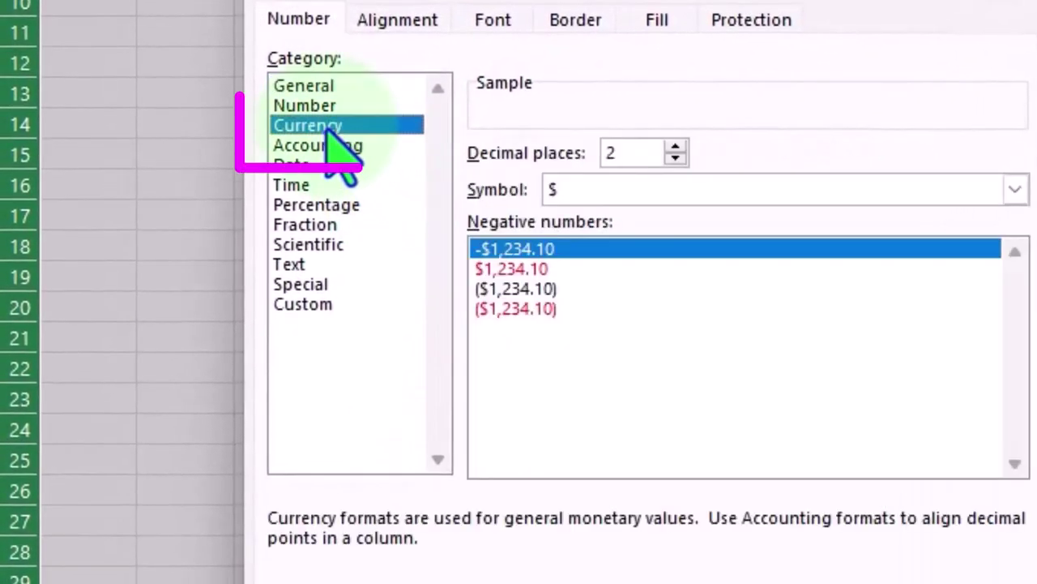
left_click(580, 310)
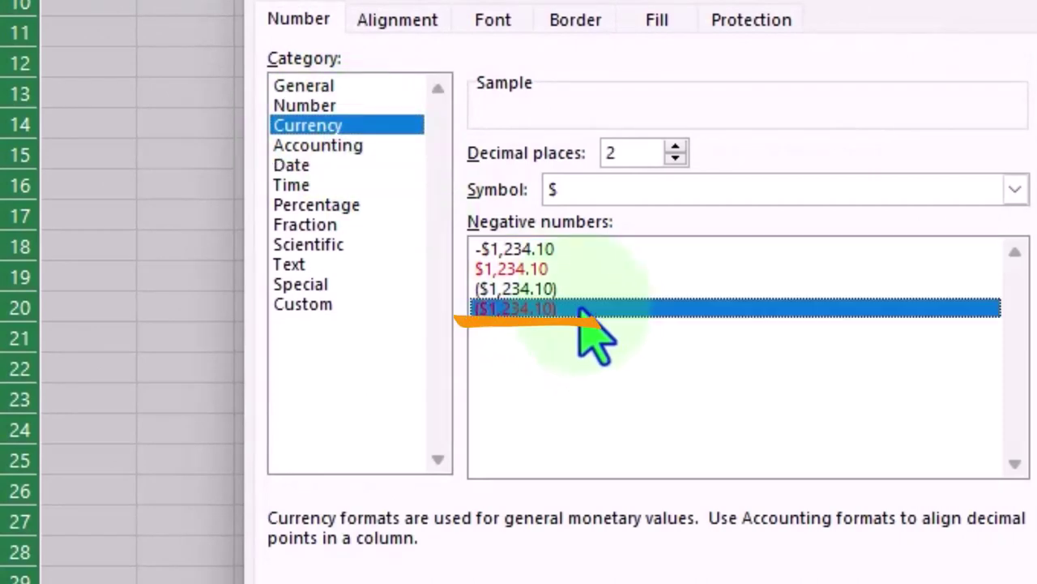
left_click(668, 198)
left_click(658, 218)
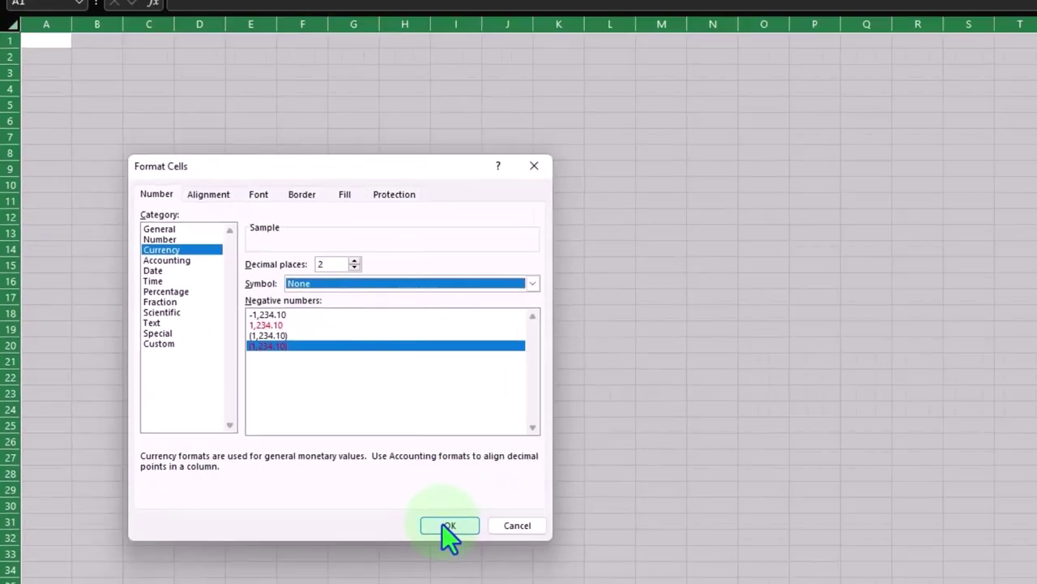
left_click(442, 524)
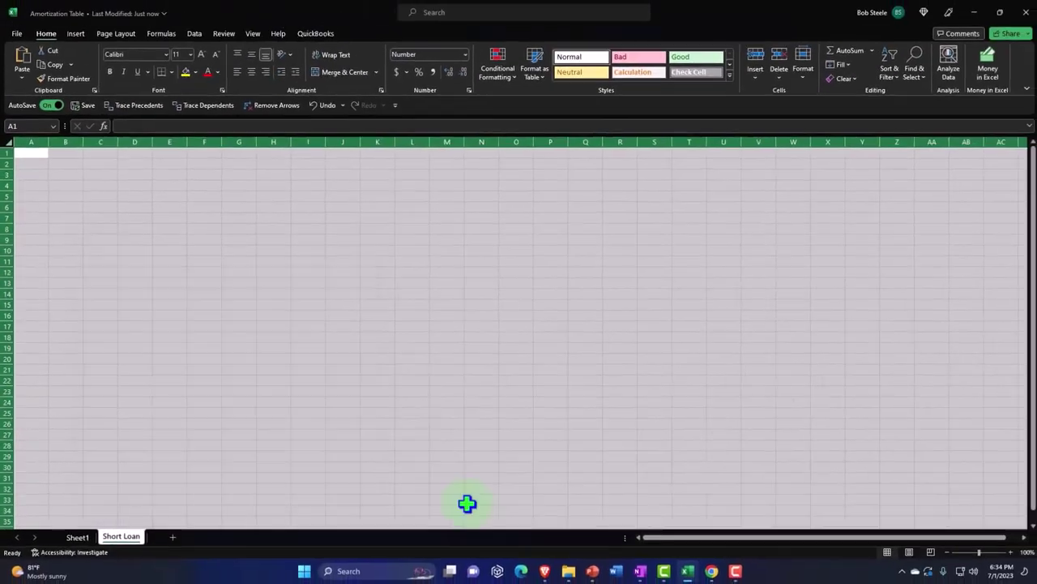
Enter the label Loan in A1 and the amount 5000 in B1, and make the whole Short Loan sheet bold.
left_click(1009, 552)
left_click(1009, 552)
left_click(1009, 552)
left_click(1009, 552)
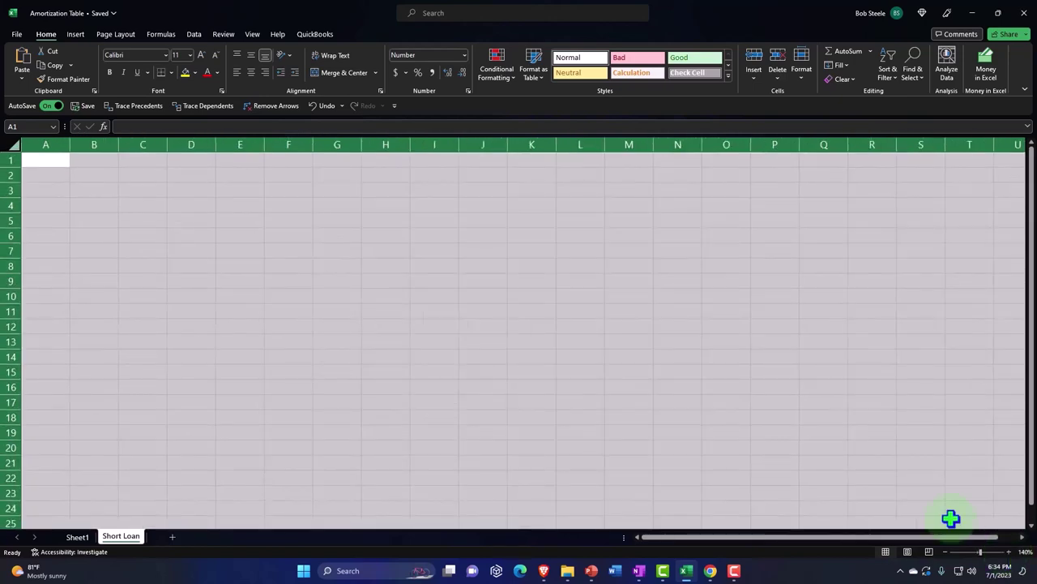
left_click(296, 344)
scroll(290, 349, "up", 4)
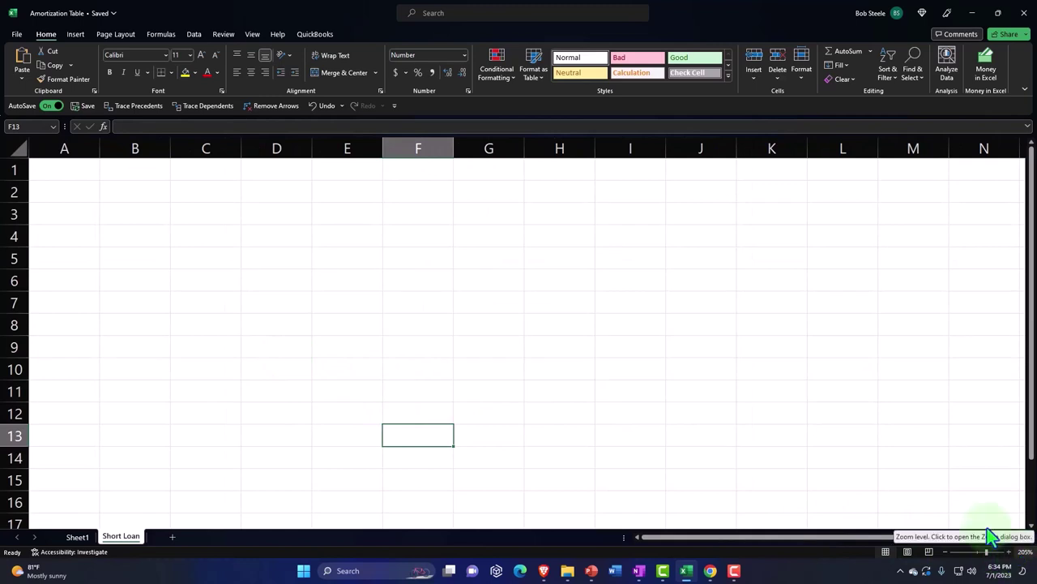
scroll(122, 199, "up", 4)
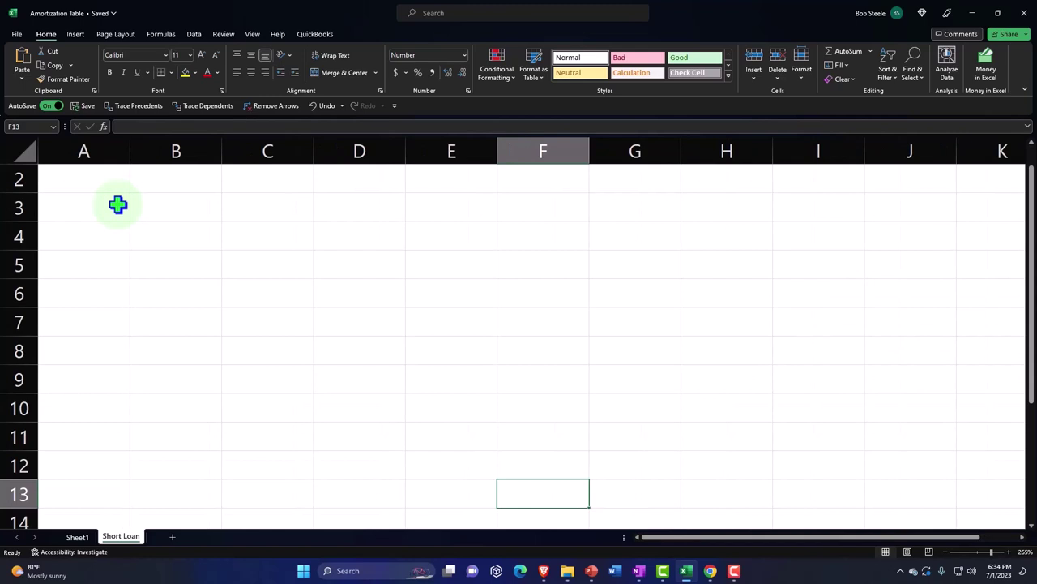
left_click(97, 177)
scroll(95, 175, "up", 1)
left_click(96, 174)
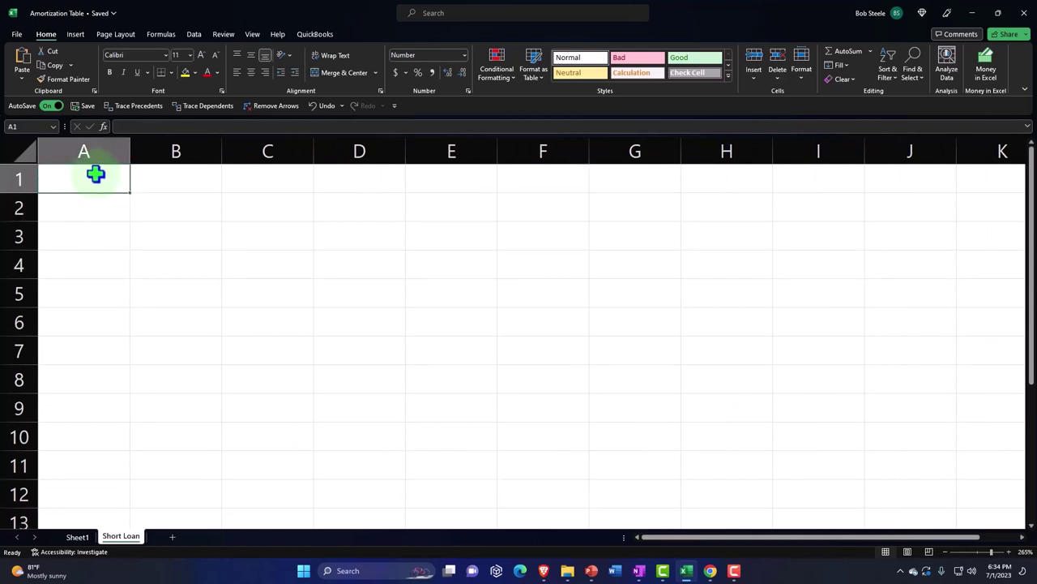
type("Loan")
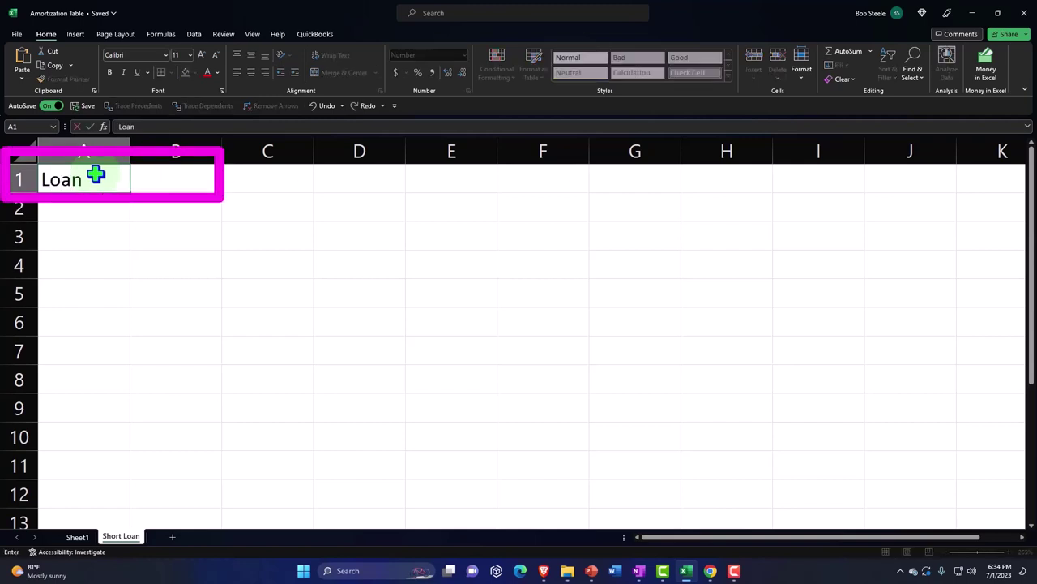
key("Tab")
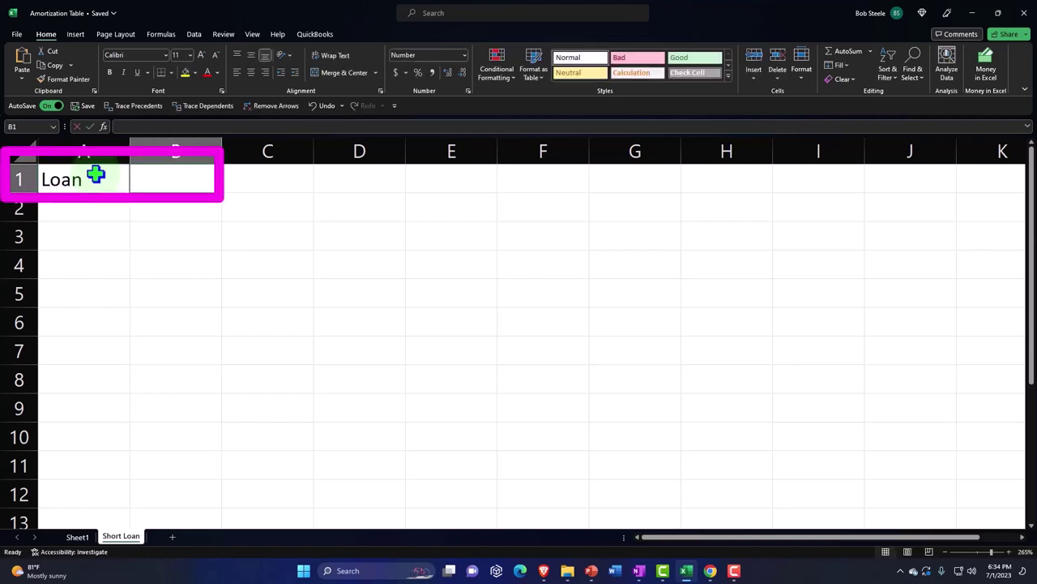
type("5000")
key("Return")
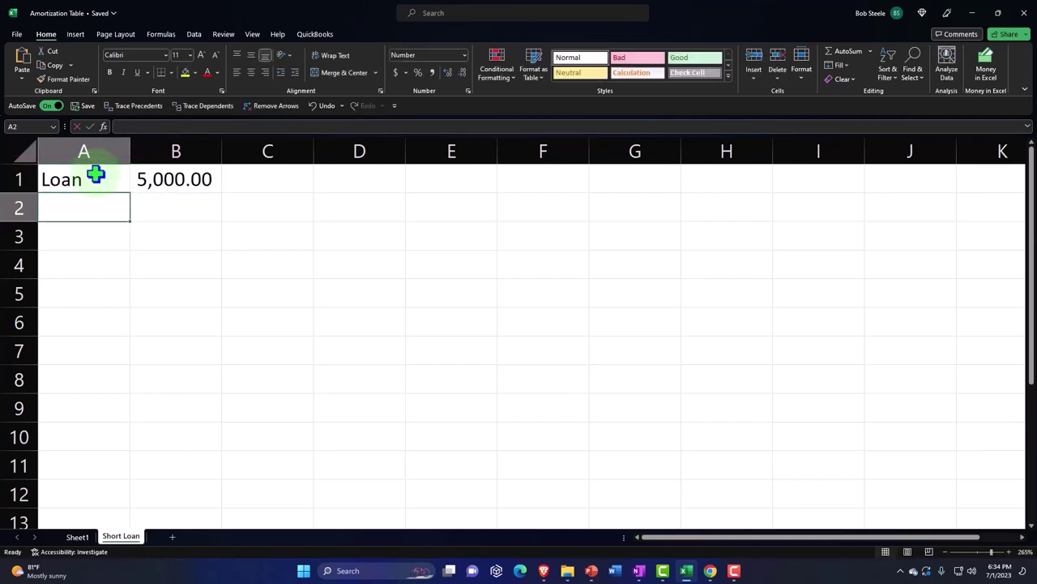
left_click(28, 154)
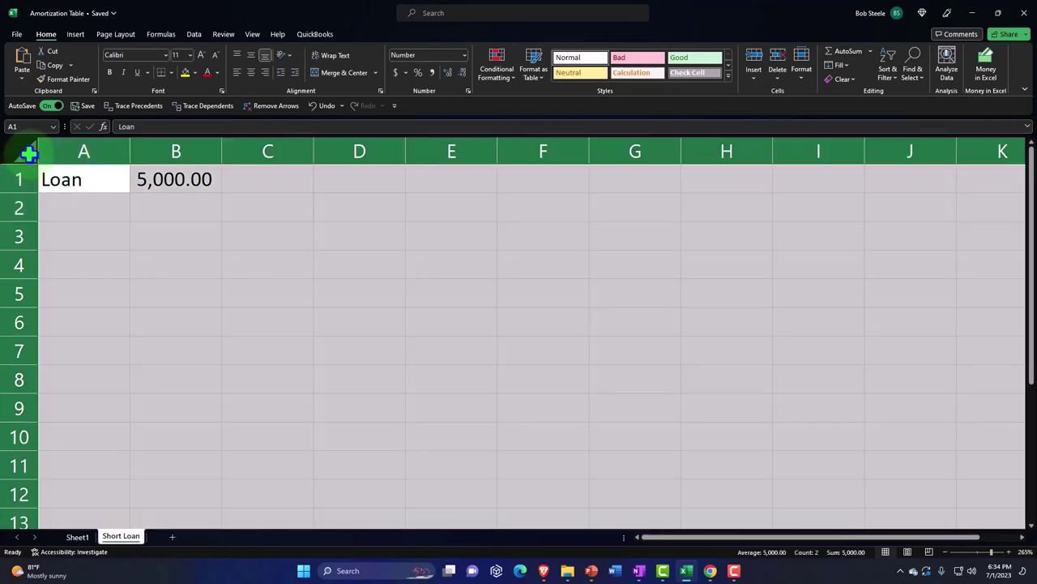
left_click(109, 72)
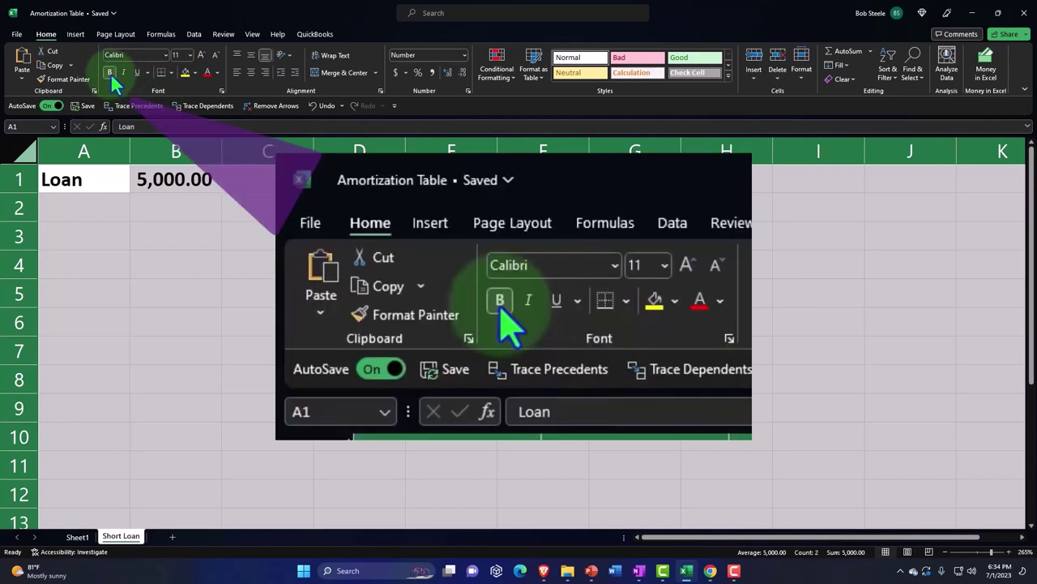
Enter the label Month in A2 and the loan term of 3 in B2.
left_click(95, 204)
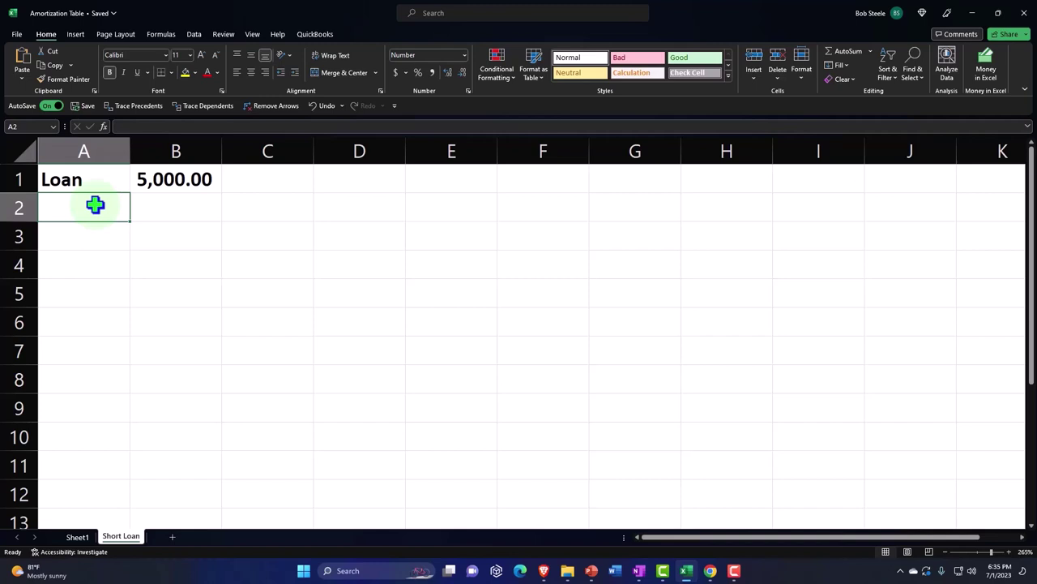
type("Month")
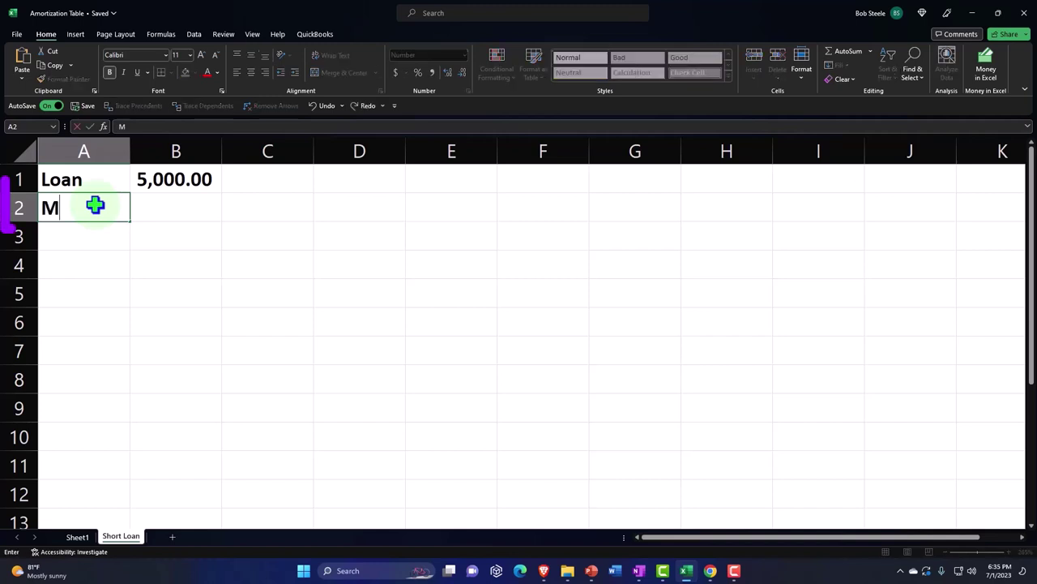
key("Tab")
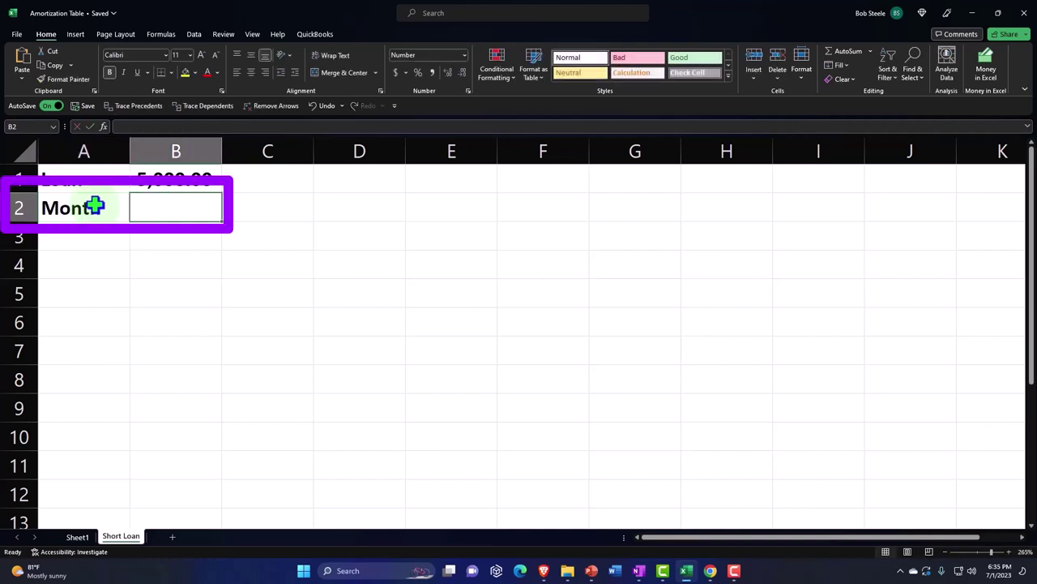
type("3")
key("Return")
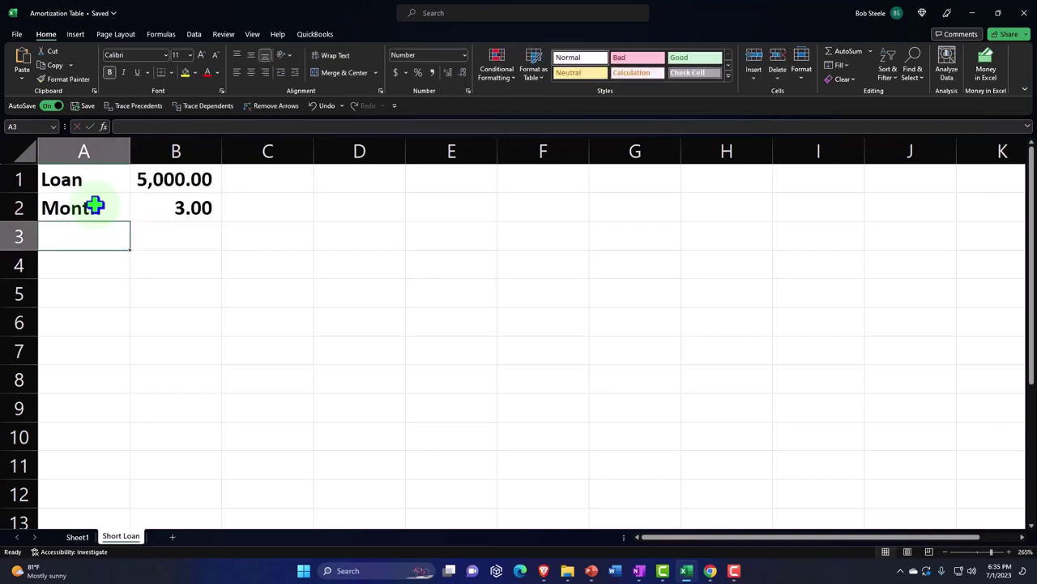
Enter the label Rate in A3 and .35 in B3, and format B3 as a percentage.
type("Roate")
key("BackSpace")
key("BackSpace")
key("BackSpace")
key("BackSpace")
type("ate")
key("Tab")
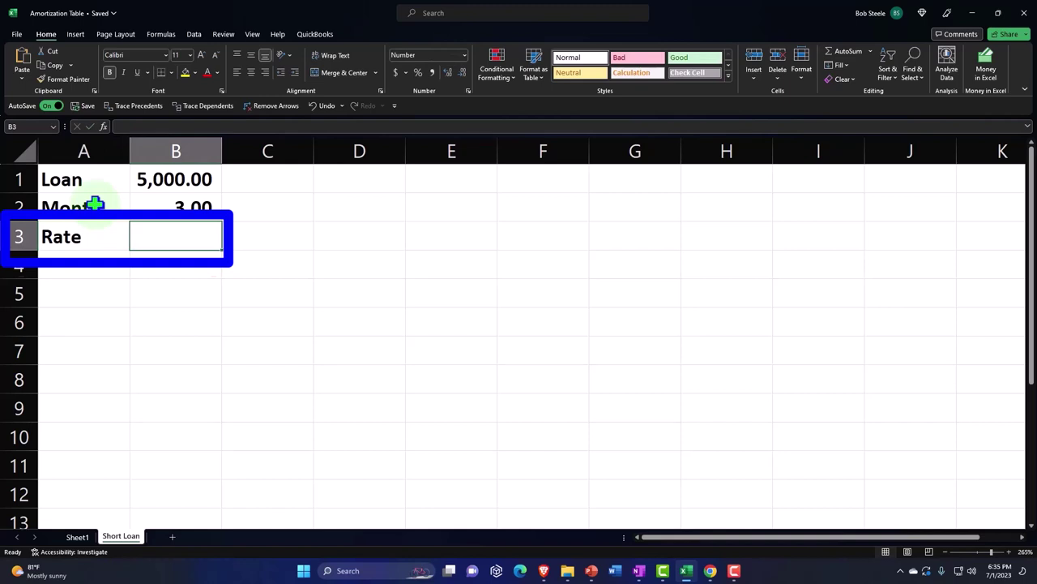
type(".35")
key("Return")
key("Up")
key("Right")
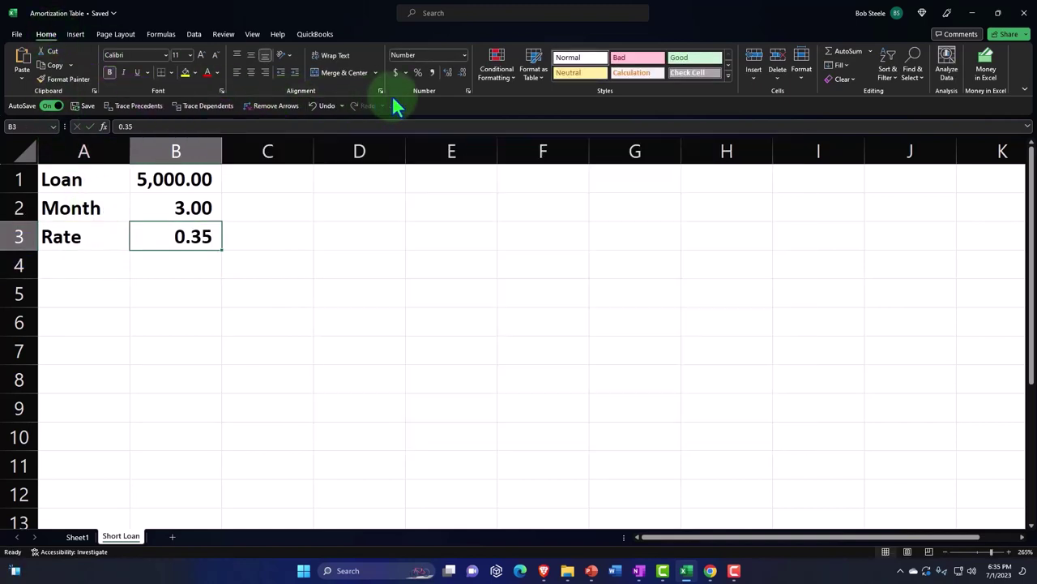
left_click(418, 72)
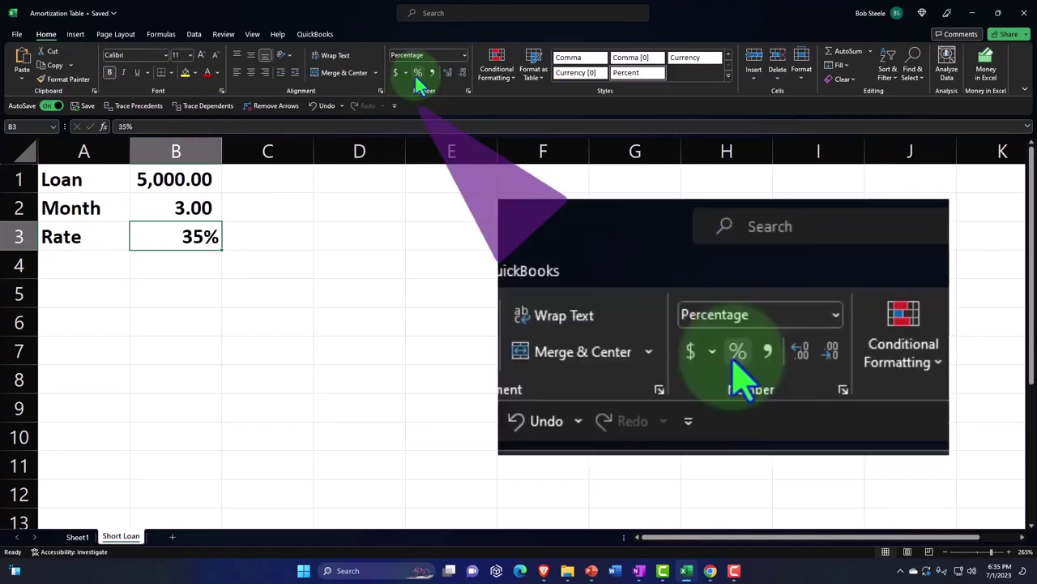
Enter the label Payment in A4.
key("Down")
key("Left")
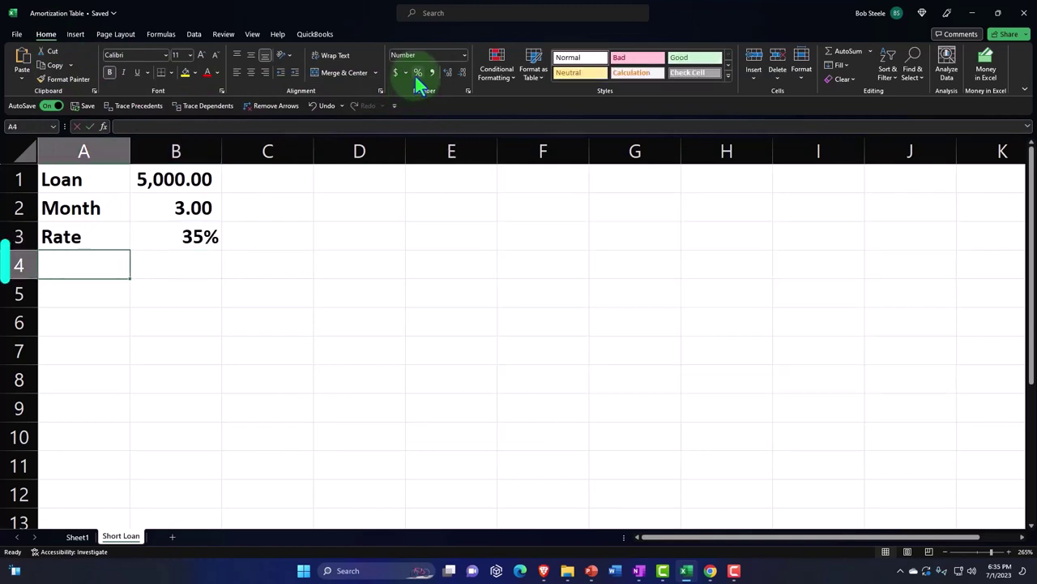
type("Payment")
key("Right")
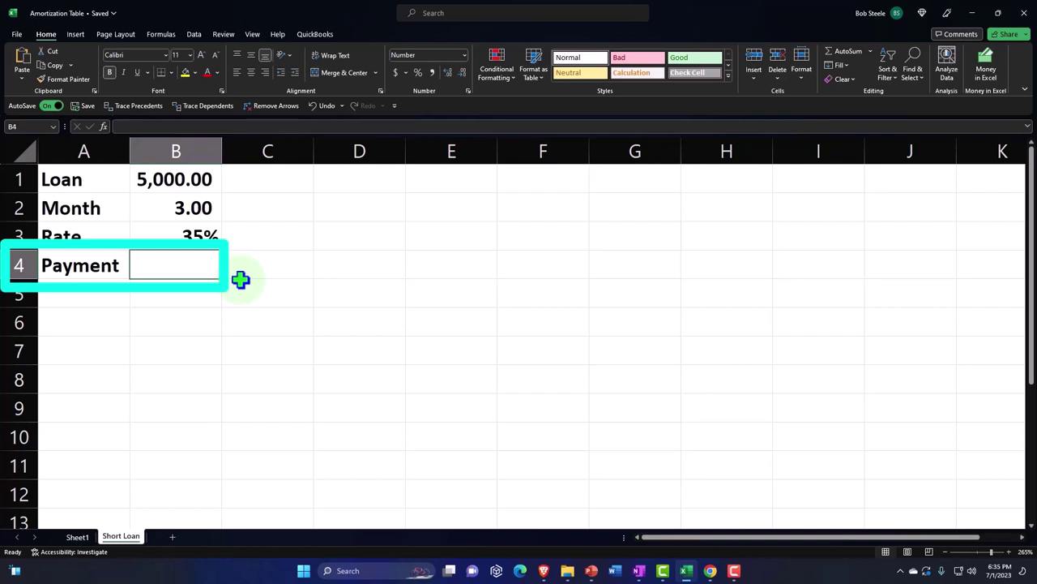
Calculate the monthly loan payment in B4 with the formula -PMT(B3/12,B2,B1).
type("-pmt")
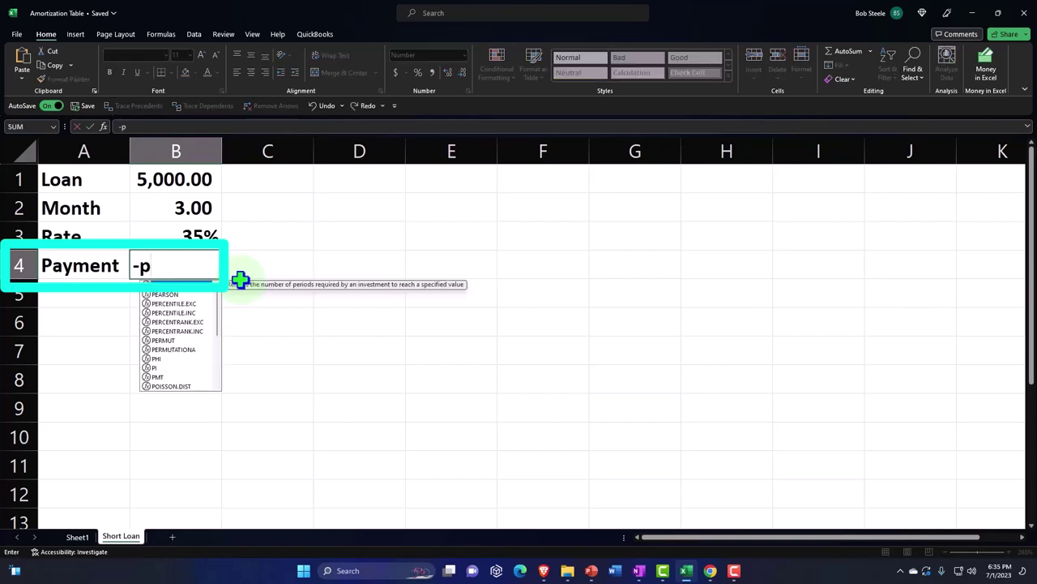
type("(")
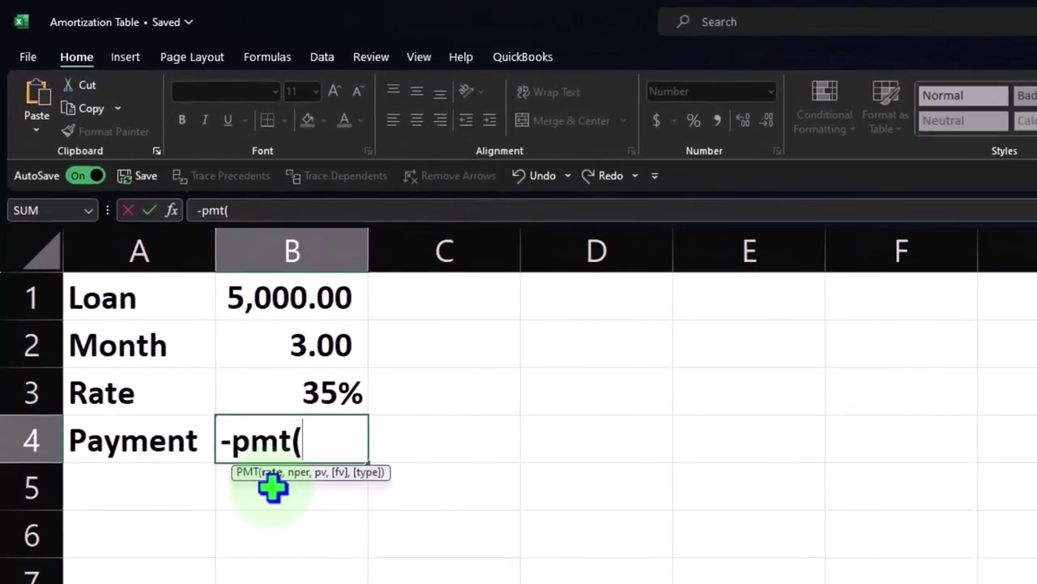
left_click(327, 418)
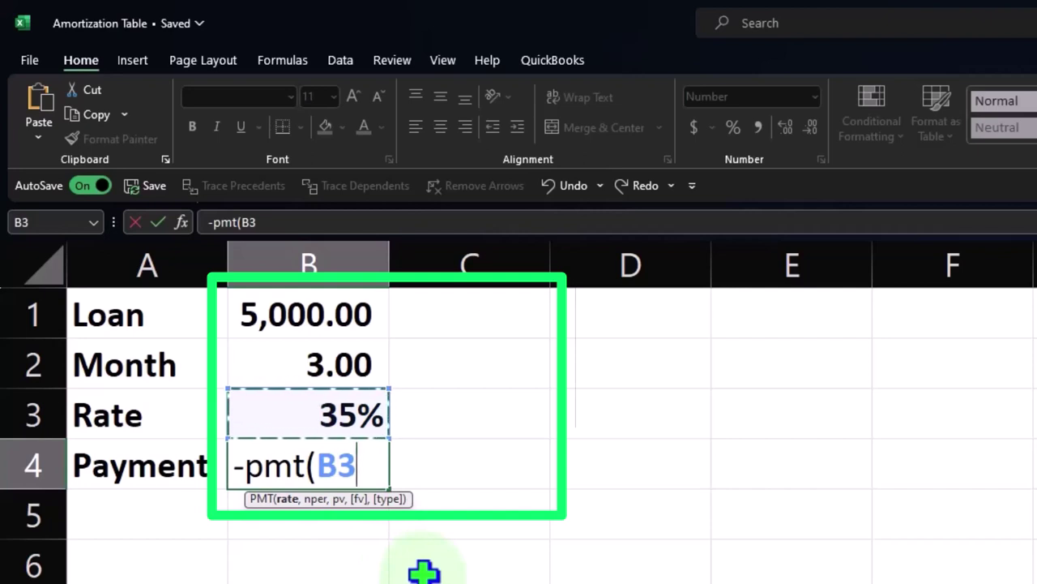
type("/")
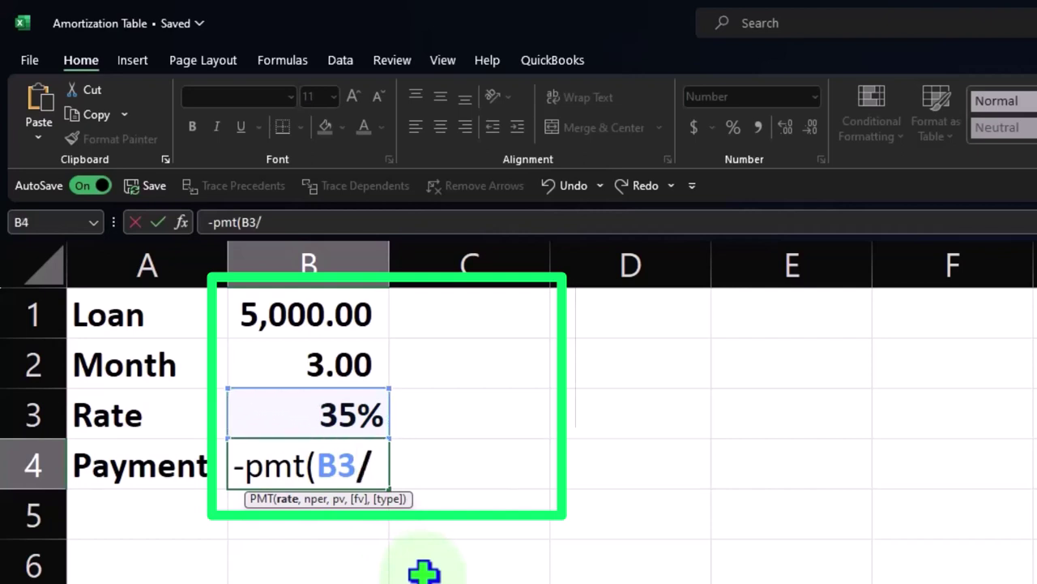
type("12")
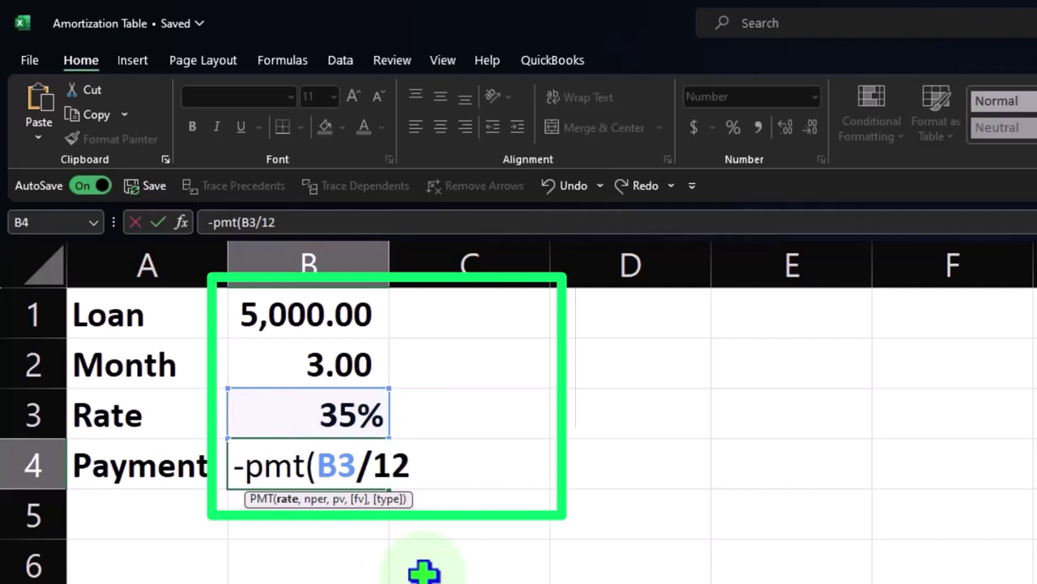
type(",")
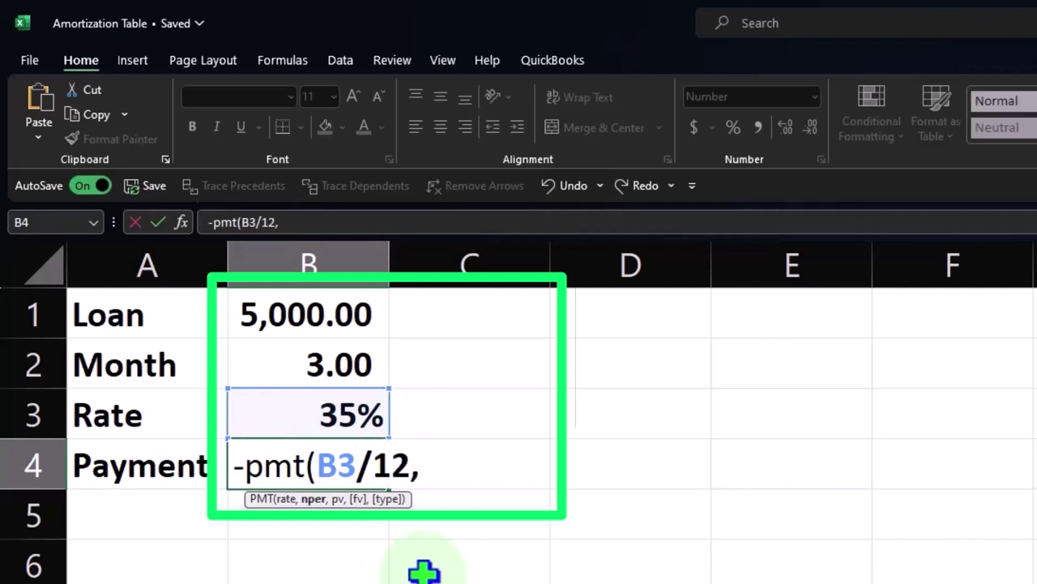
left_click(322, 364)
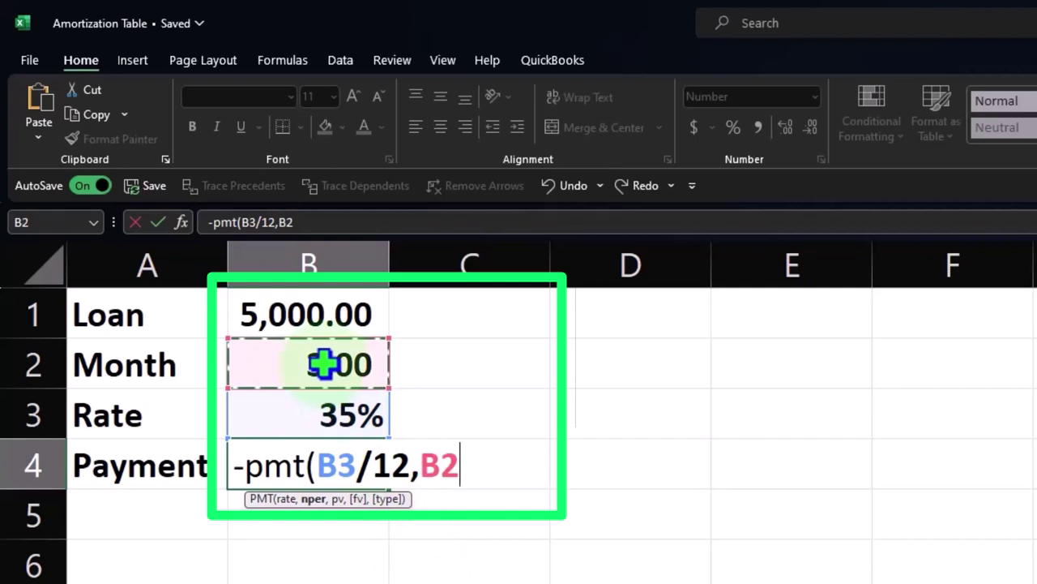
type(",")
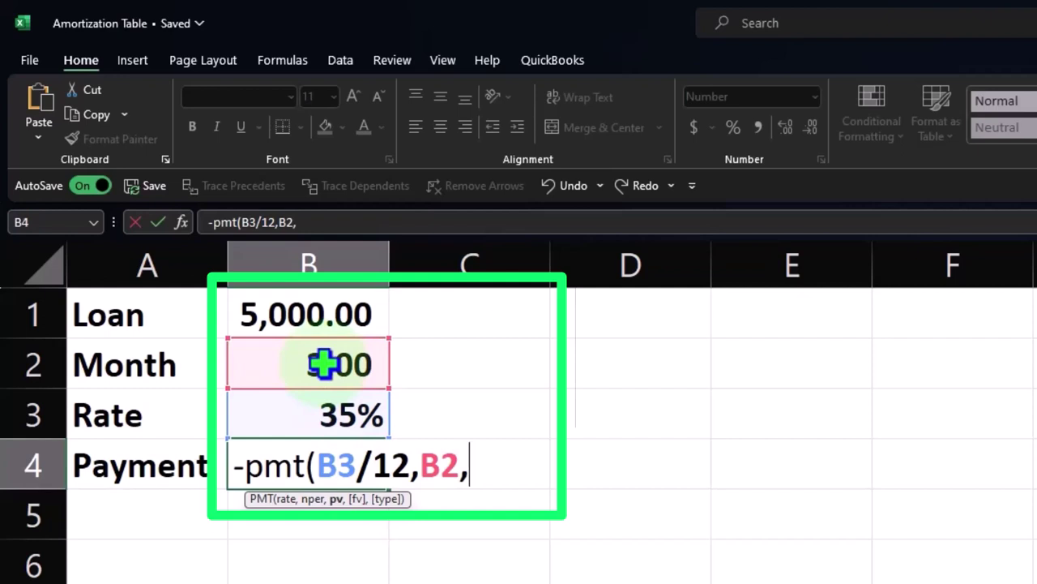
left_click(323, 320)
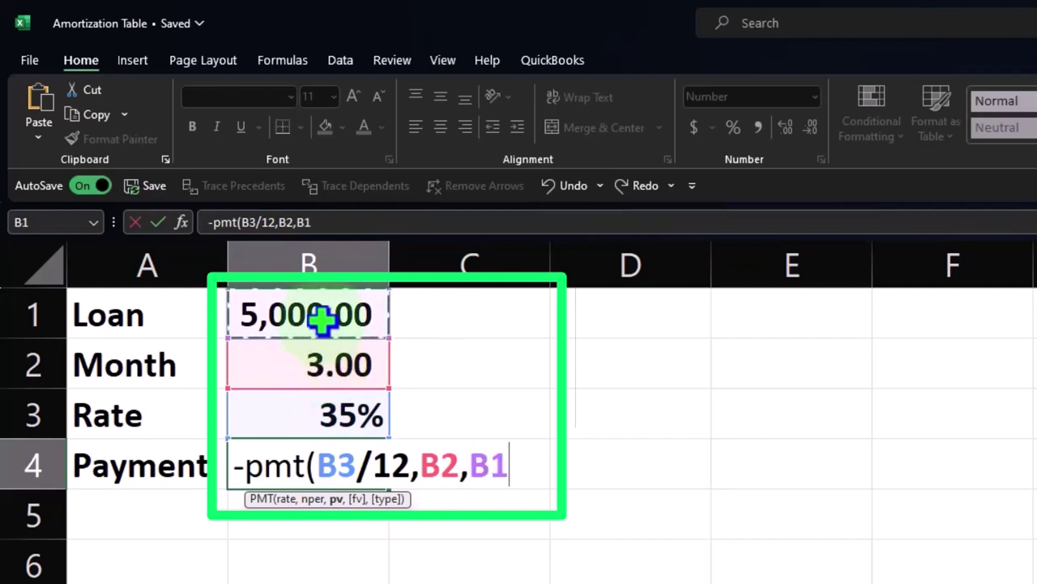
key("Return")
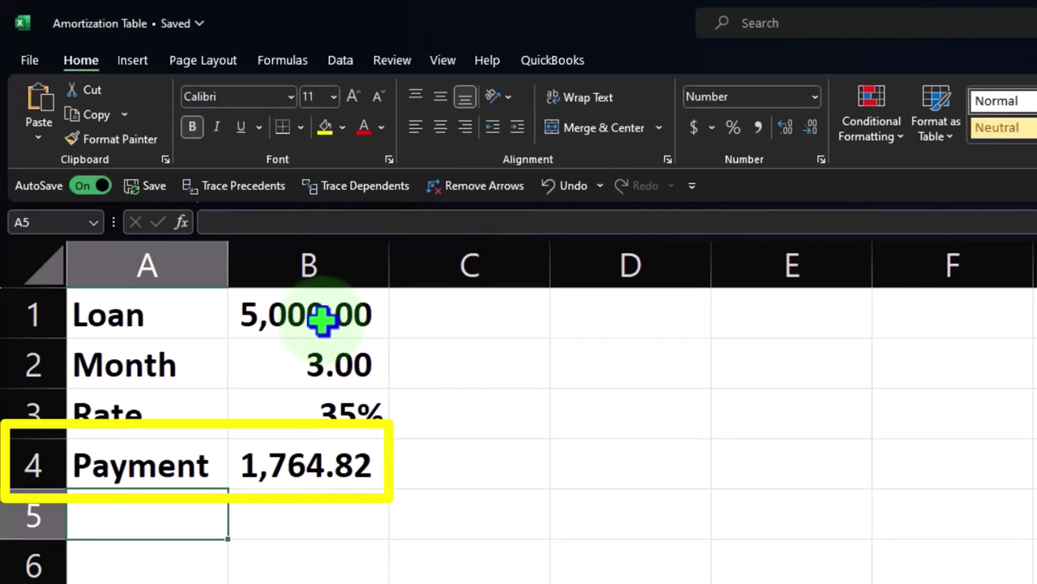
Enter the label Total Payments in A6 and widen column A to fit it.
key("Return")
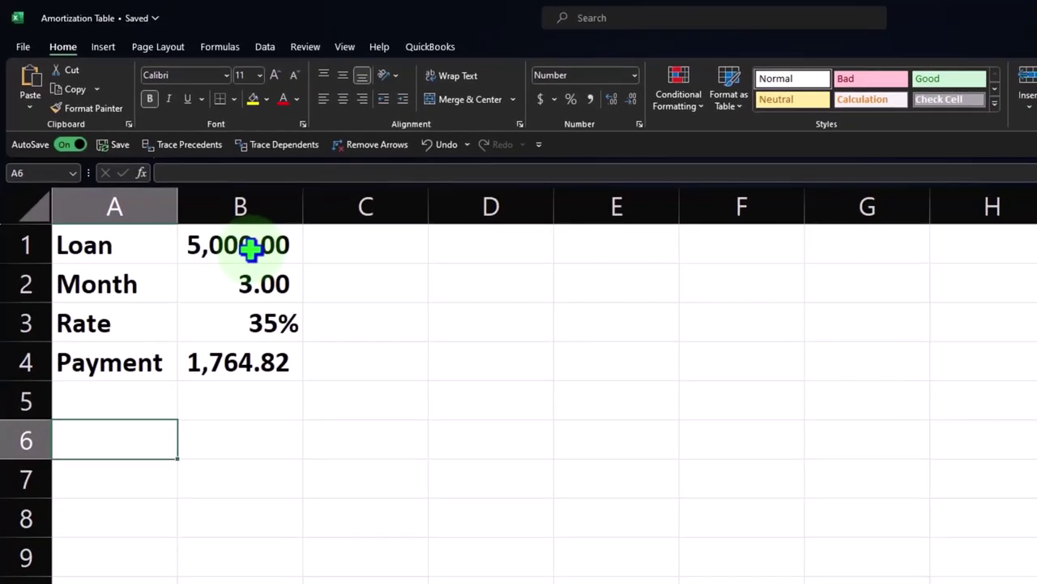
type("Total P")
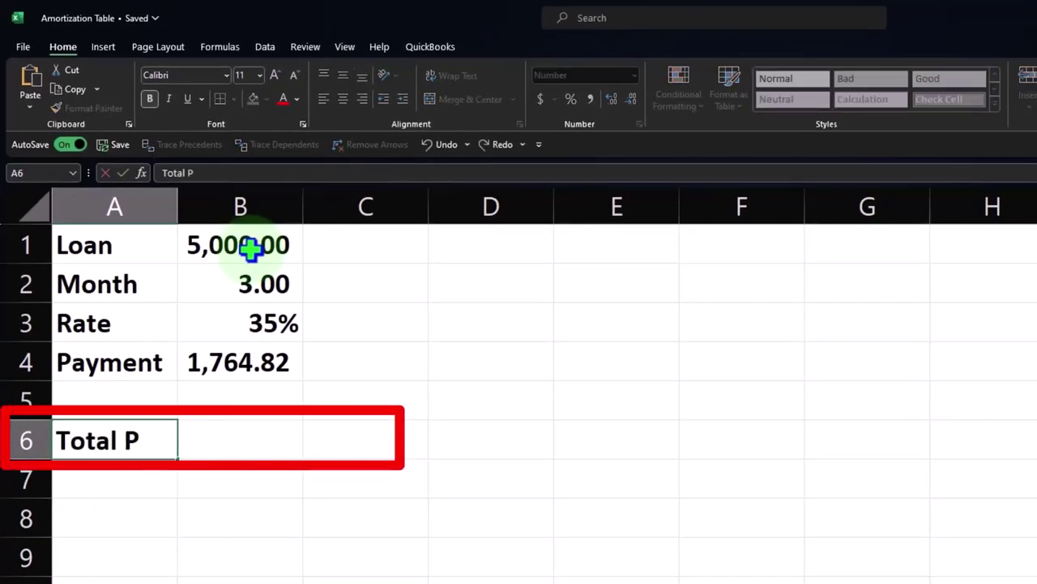
type("ayments")
left_click(296, 384)
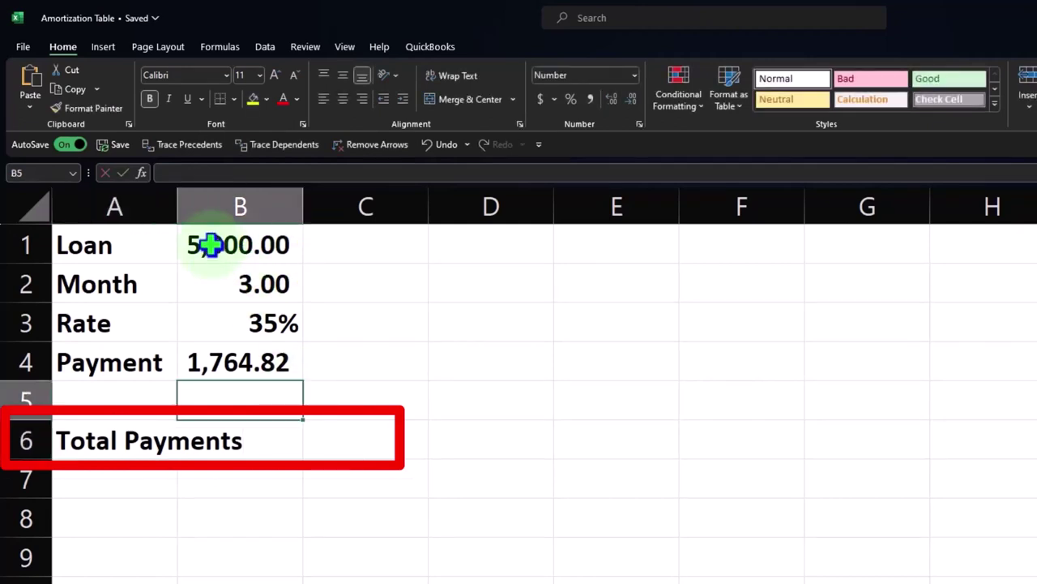
left_click_drag(179, 206, 244, 206)
Calculate the total payments in B6 by multiplying the payment in B4 by the months in B2.
key("Down")
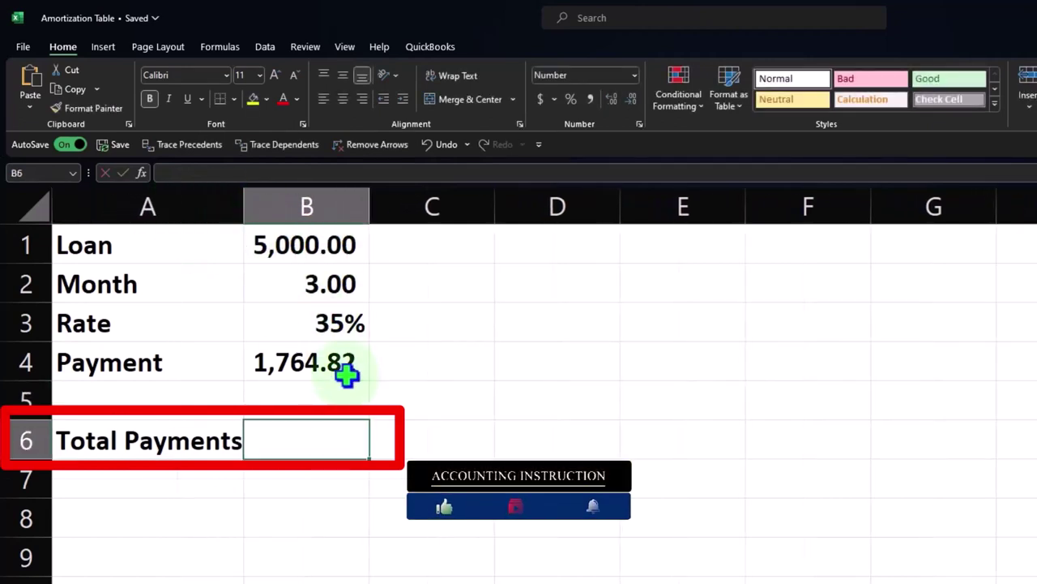
type("=")
key("Up")
key("Up")
type("*")
key("Up")
key("Up")
key("Up")
key("Up")
key("Return")
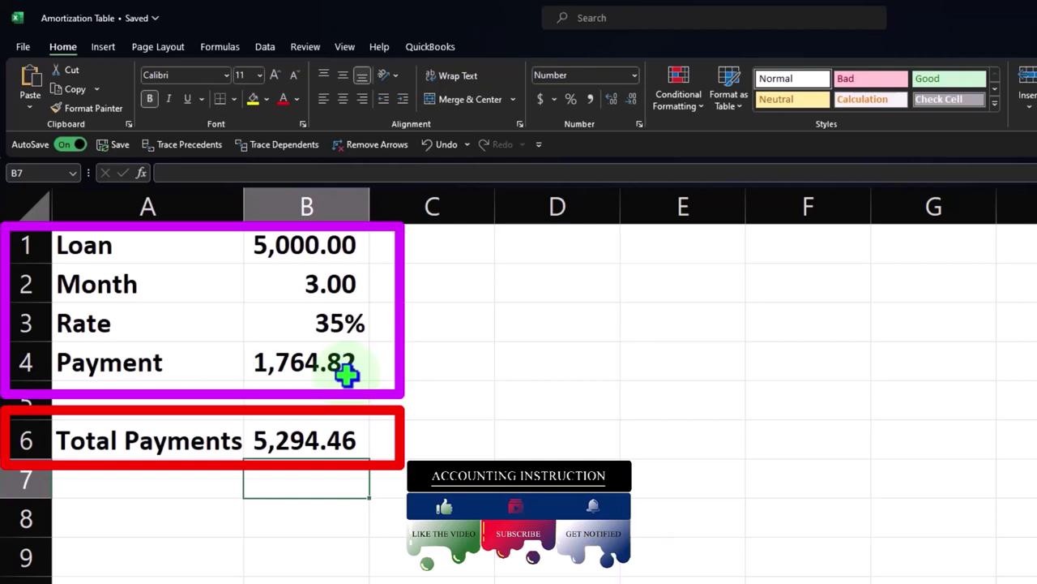
Enter the label Total Interest in A7.
key("Left")
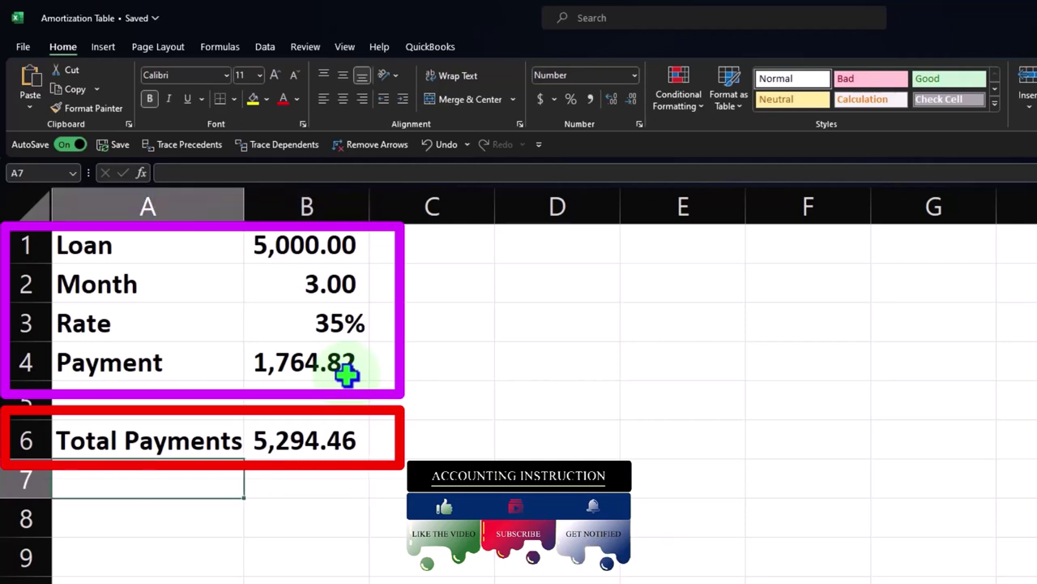
type("Total inter")
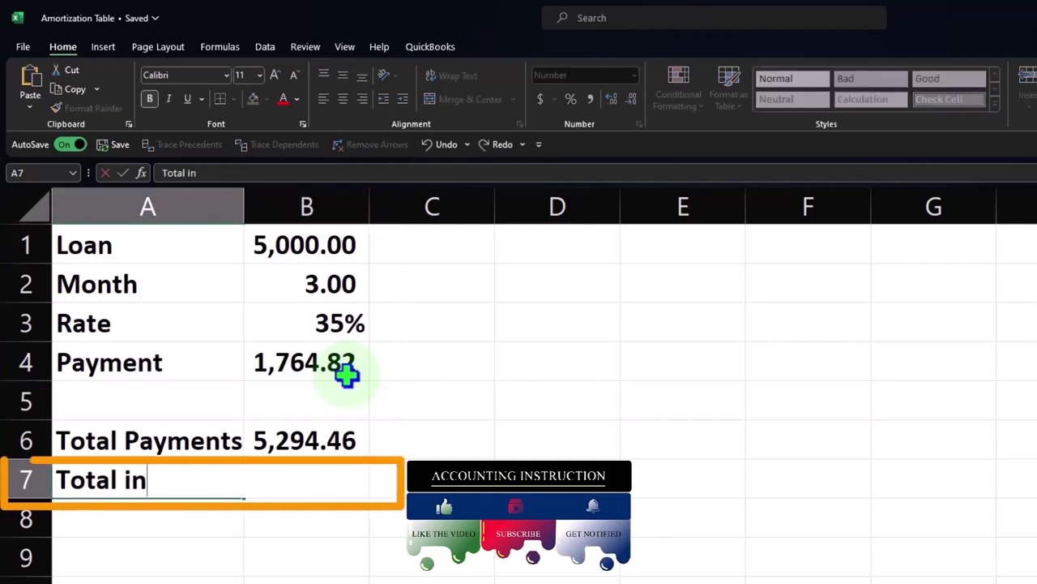
key("BackSpace")
key("BackSpace")
key("BackSpace")
key("BackSpace")
key("BackSpace")
type("Interest")
key("Right")
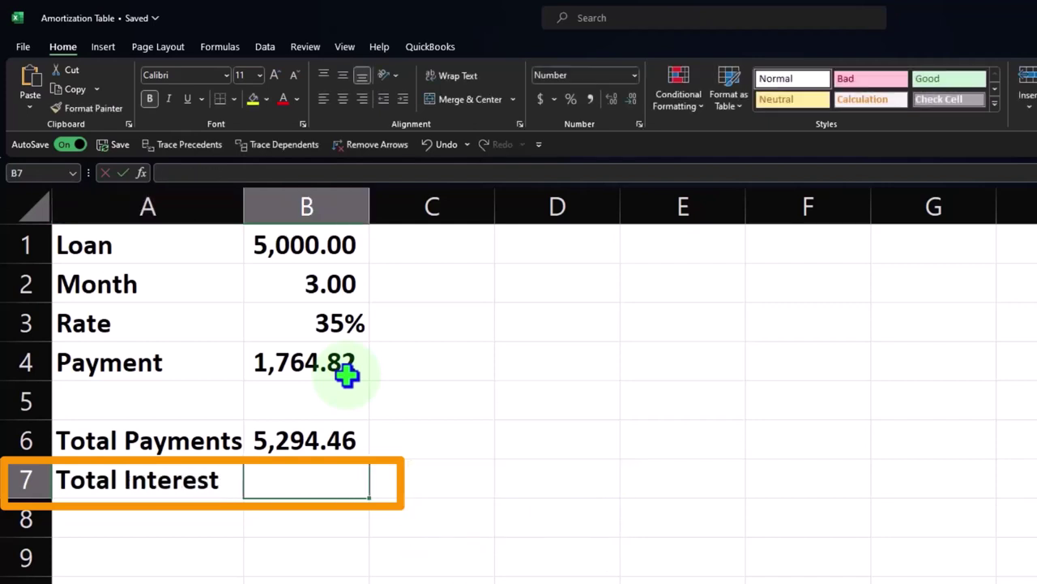
Calculate the total interest in B7 with the formula =B6-B1.
type("=")
key("Up")
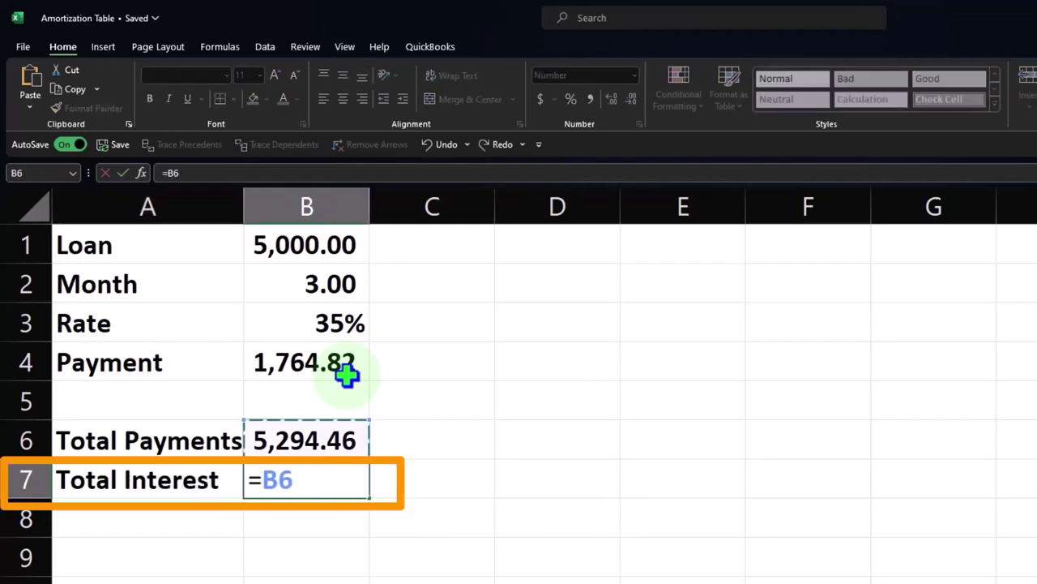
type("-")
key("Up")
key("Up")
key("Up")
key("Up")
key("Up")
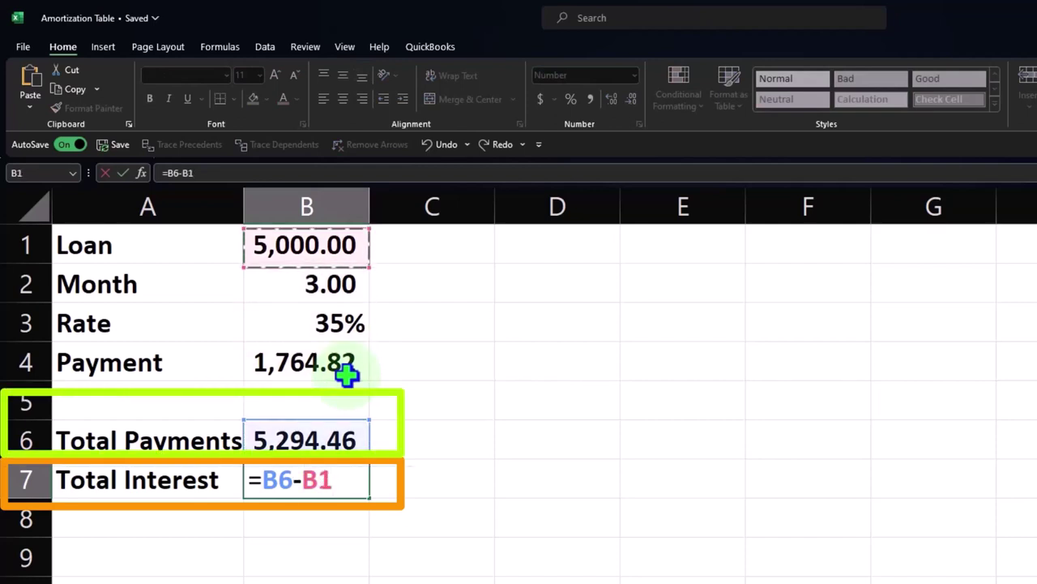
key("Return")
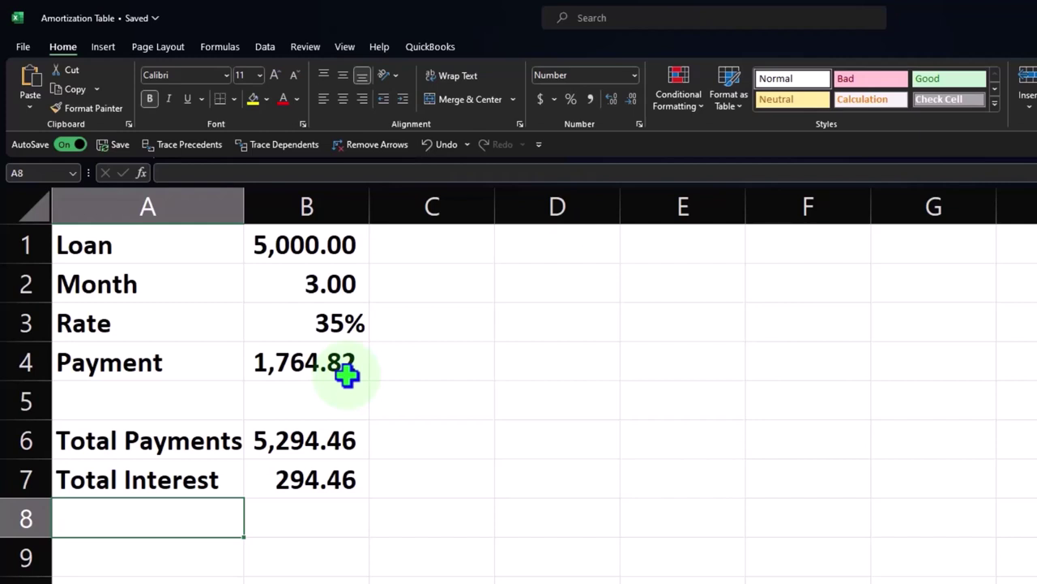
Narrow column C to a thin spacer and enter the amortization table header Period in D2.
left_click_drag(493, 197, 394, 204)
left_click(423, 236)
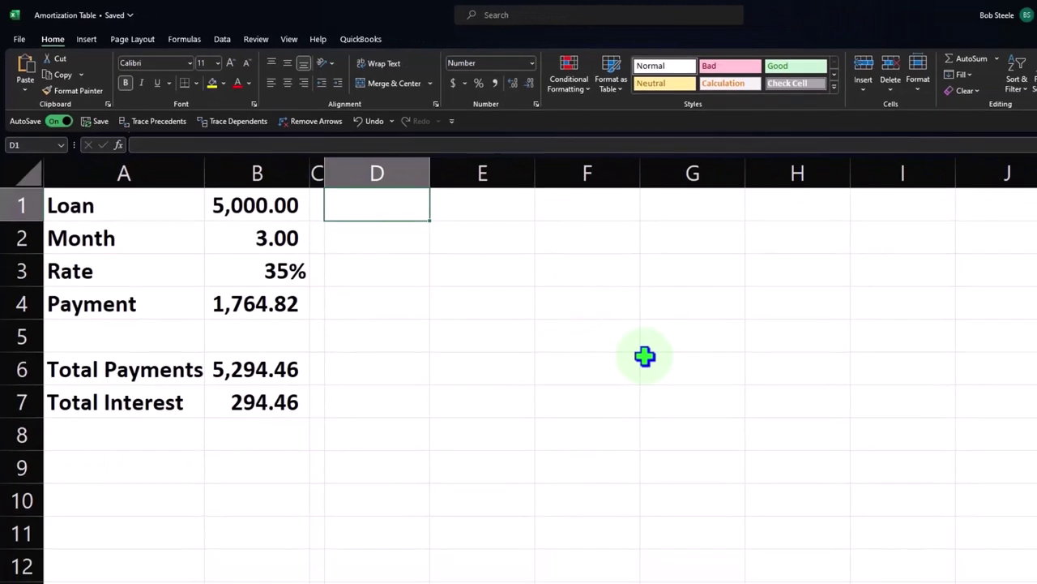
key("Down")
type("P")
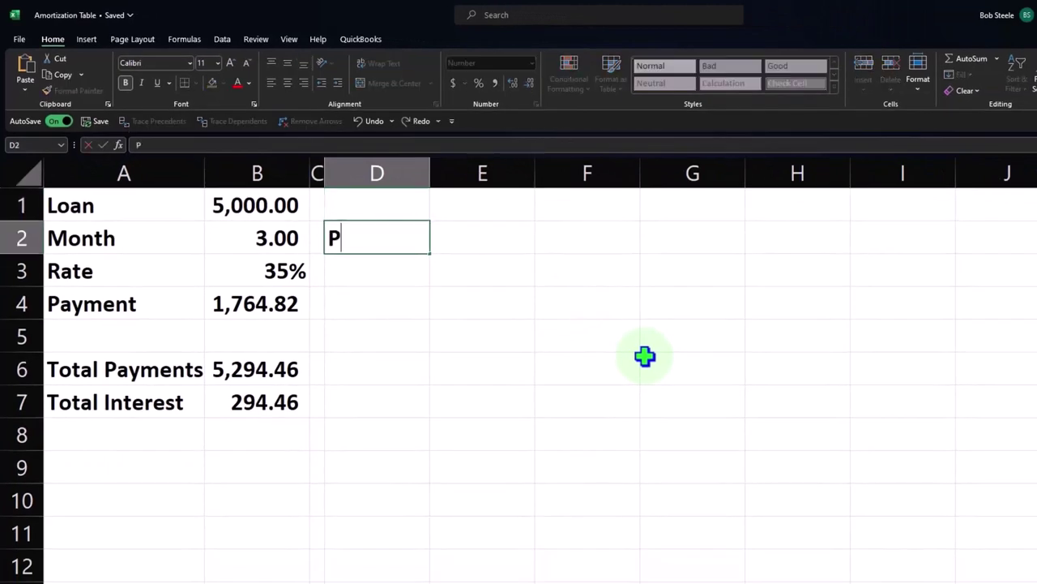
type("eriod")
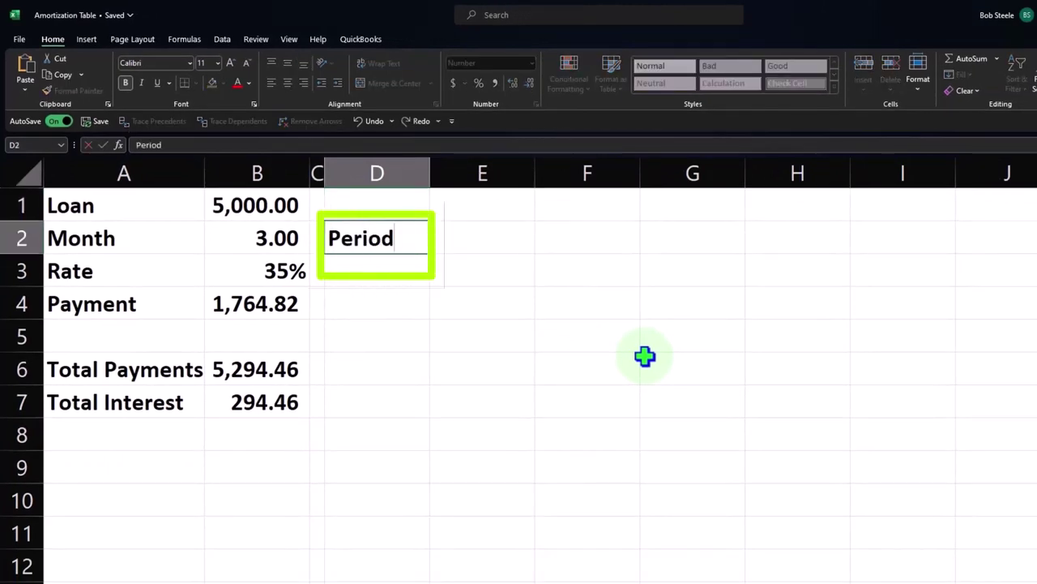
key("Tab")
key("Up")
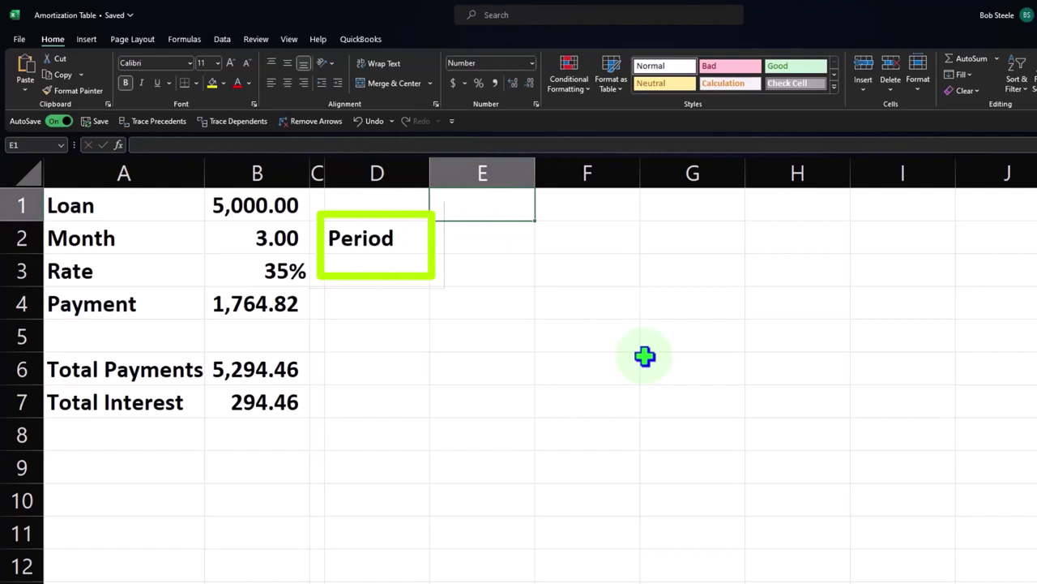
key("Down")
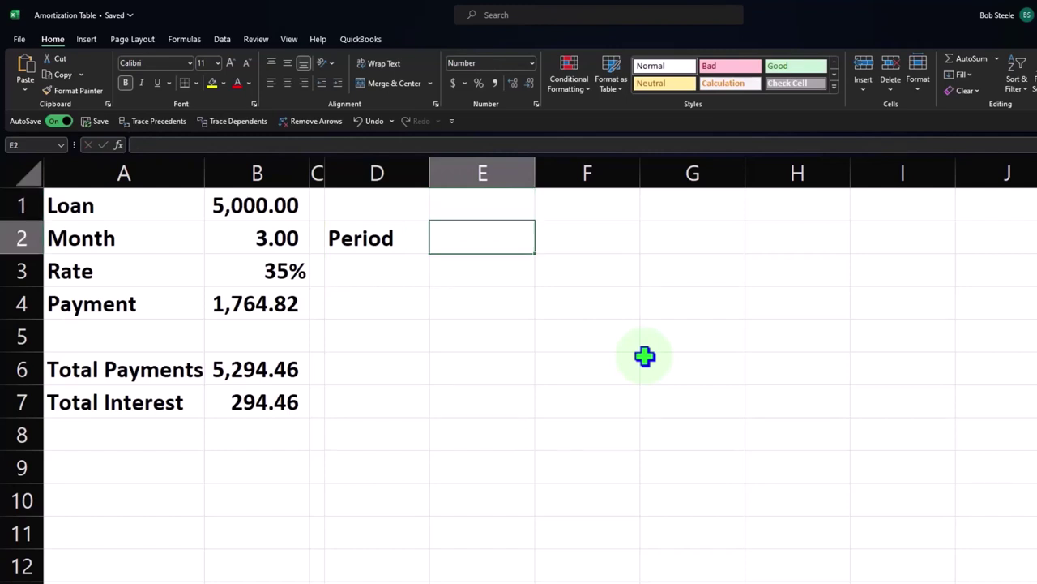
Enter the table headers Payments in E2 and Interest in F2.
type("Paymen")
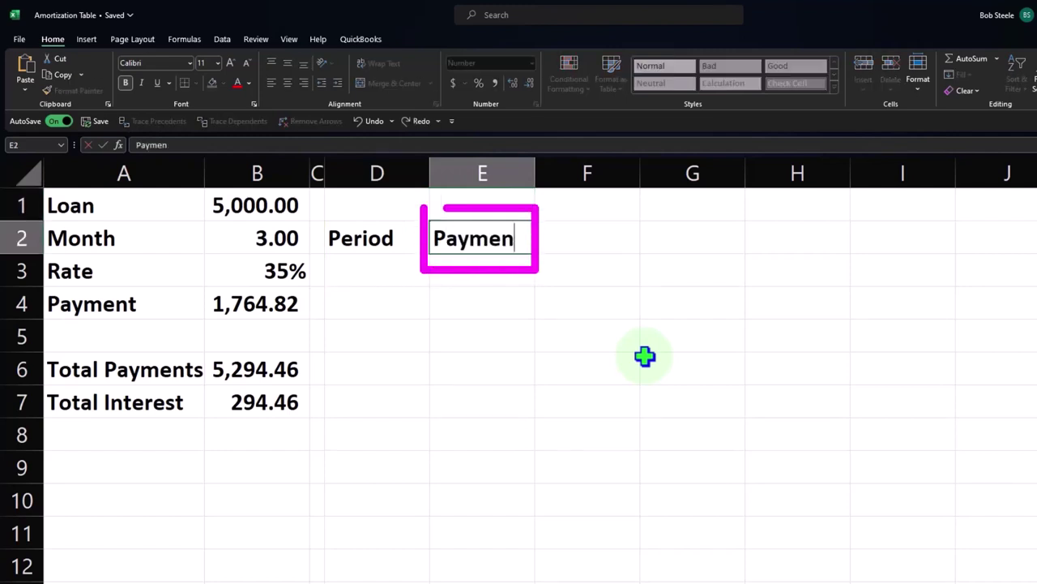
type("ts")
key("Tab")
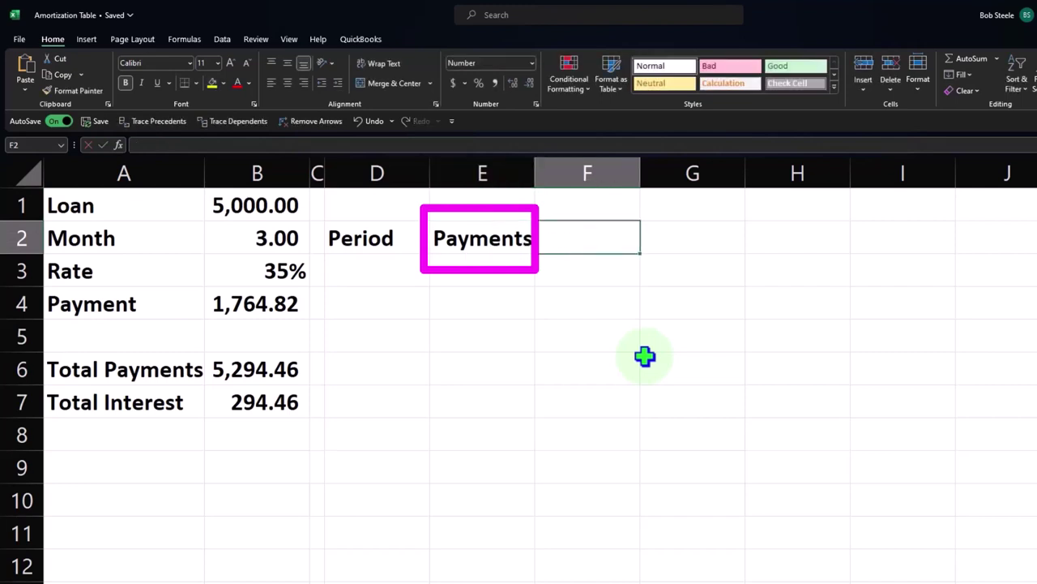
type("Interst")
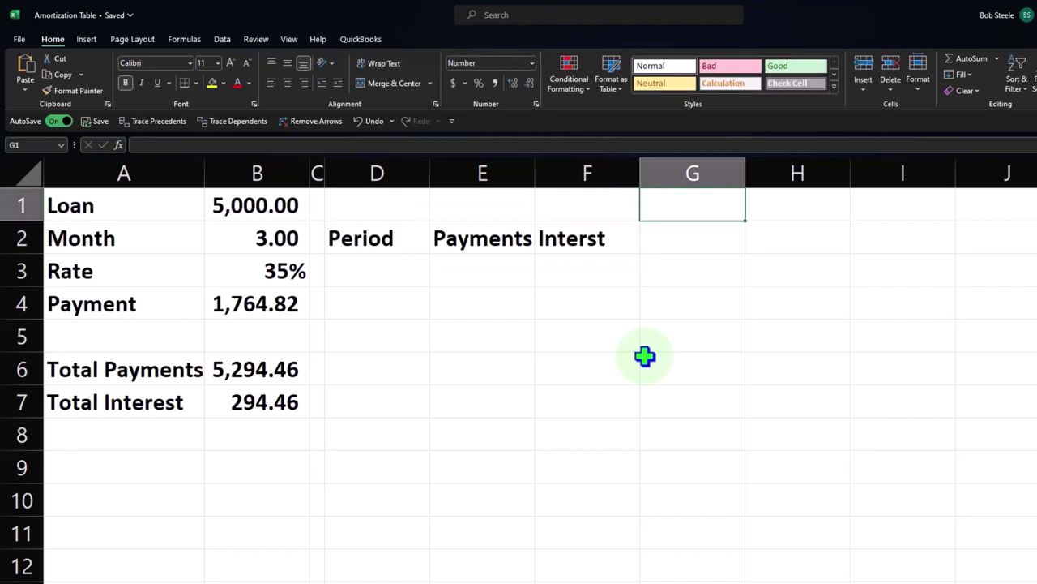
key("Down")
key("Left")
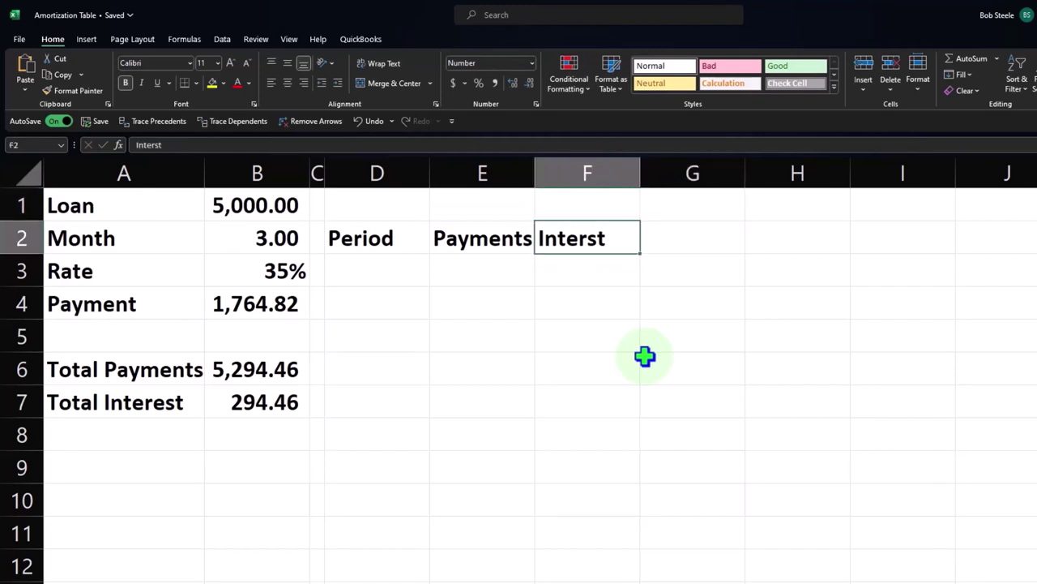
type("Interst")
key("BackSpace")
key("BackSpace")
type("e")
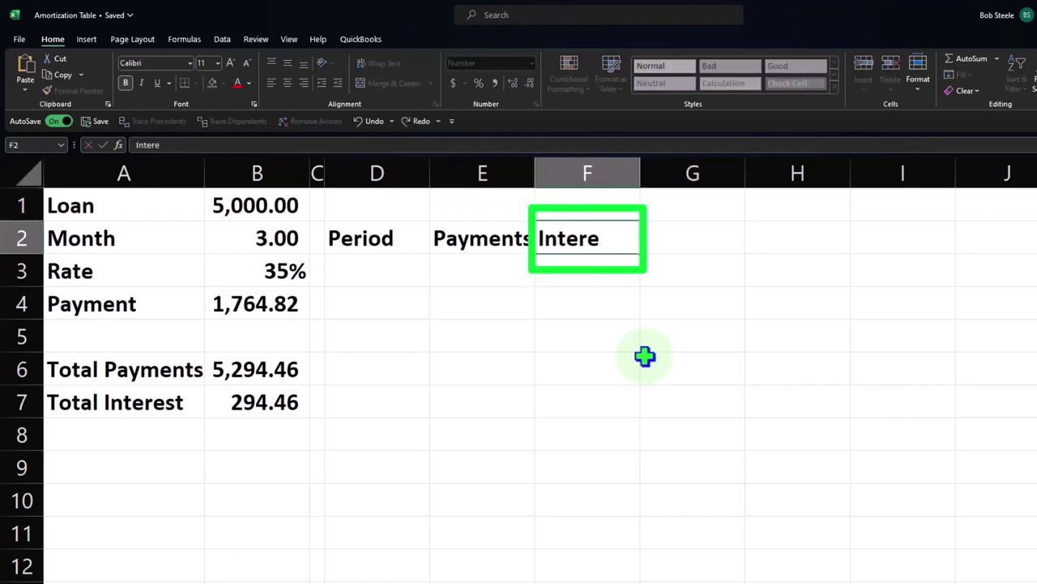
type("st")
Enter the two-row header Loan Reduction, with Loan in G1 and Reduction in G2.
key("Up")
key("Right")
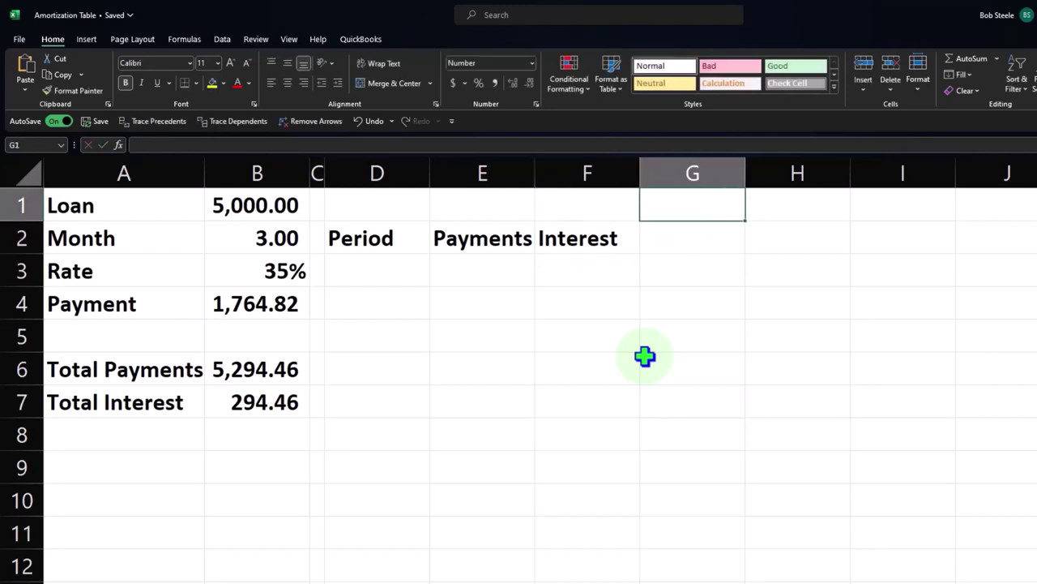
type("Loan")
key("Return")
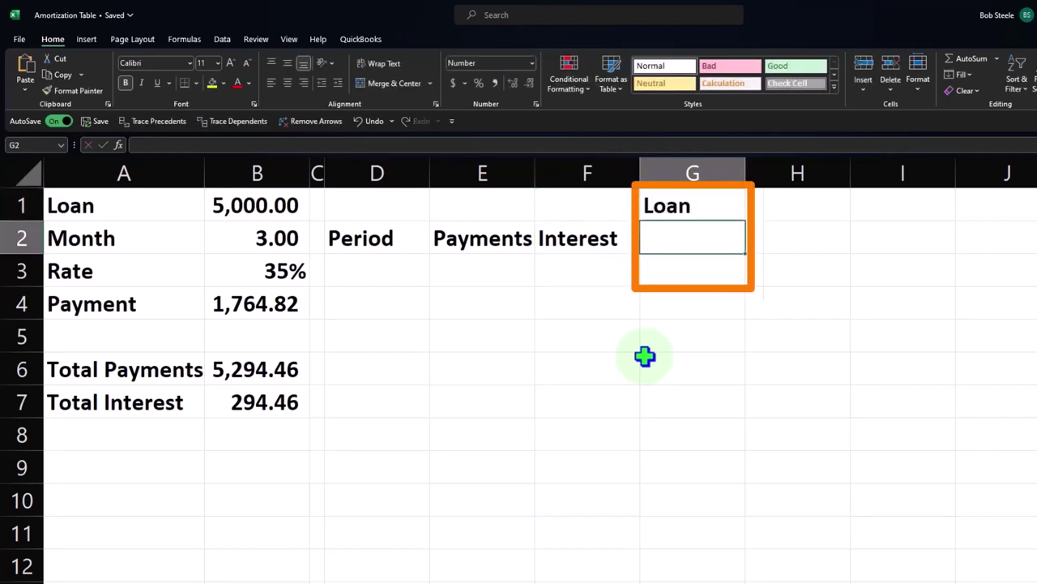
type("Reduction")
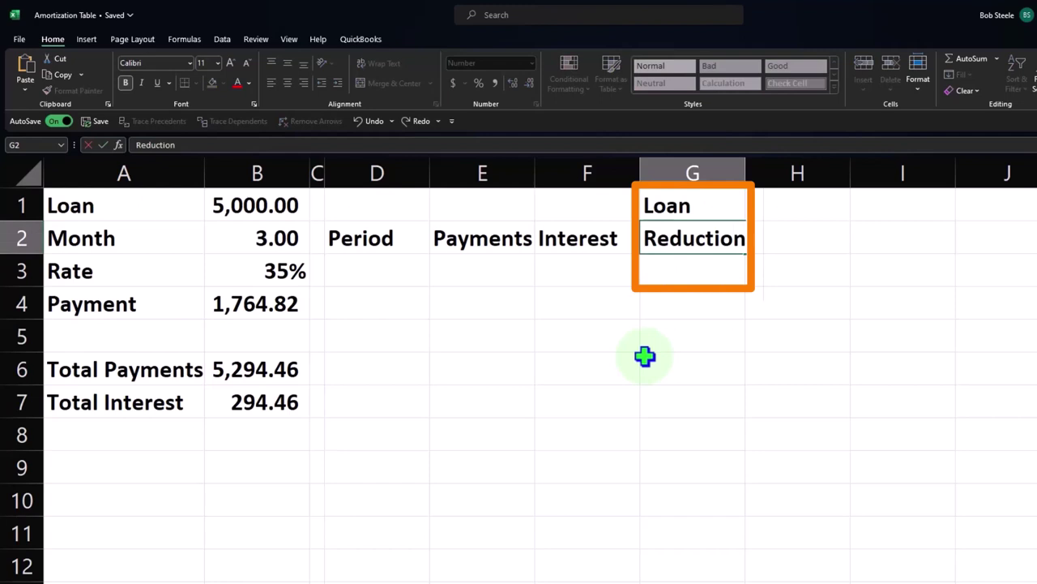
Enter the two-row header Loan Balance, with Loan in H1 and Balance in H2.
key("Right")
key("Up")
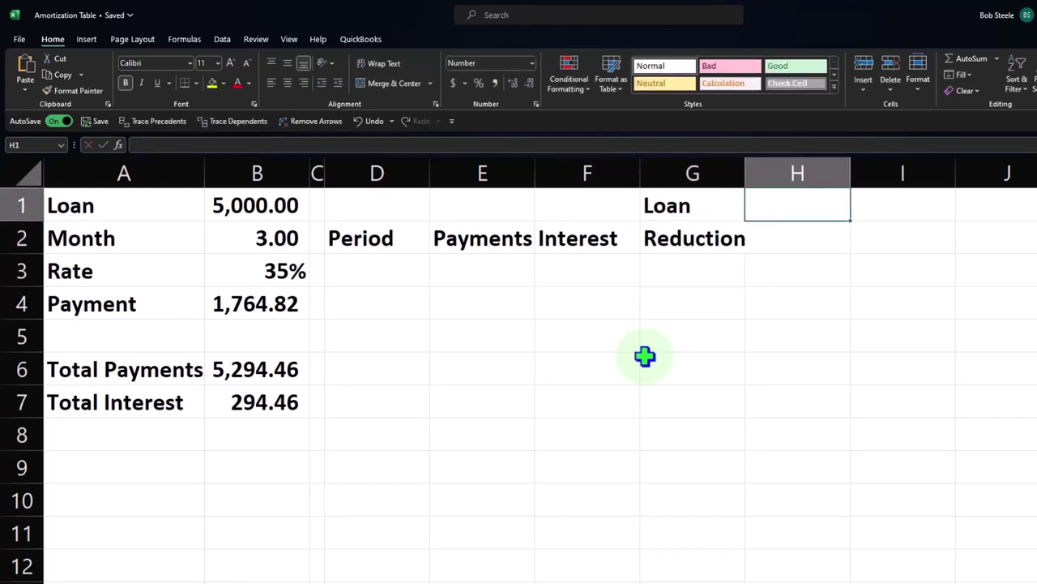
type("Loan")
key("Return")
type("Ba")
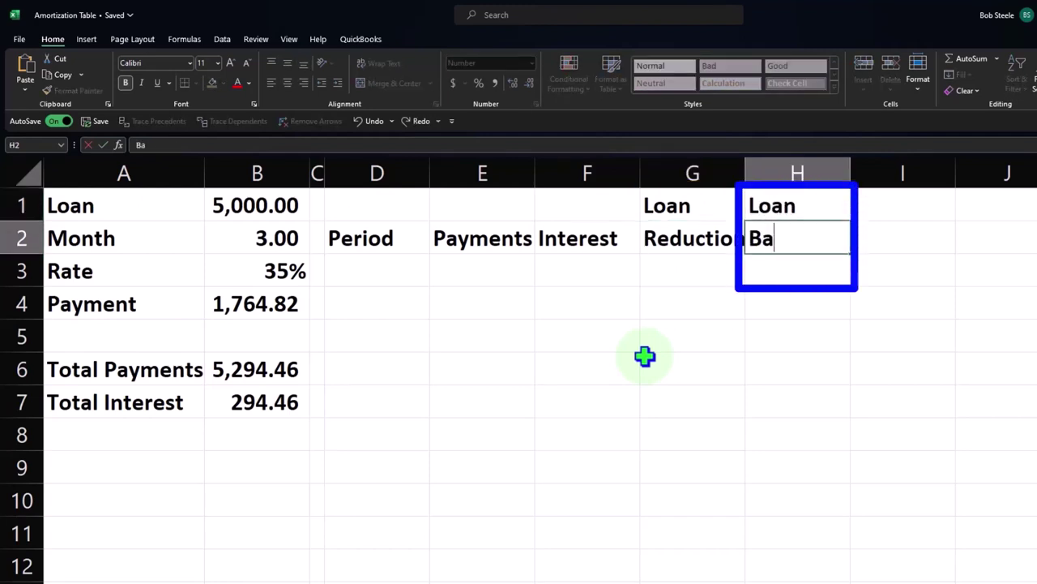
type("lance")
key("Return")
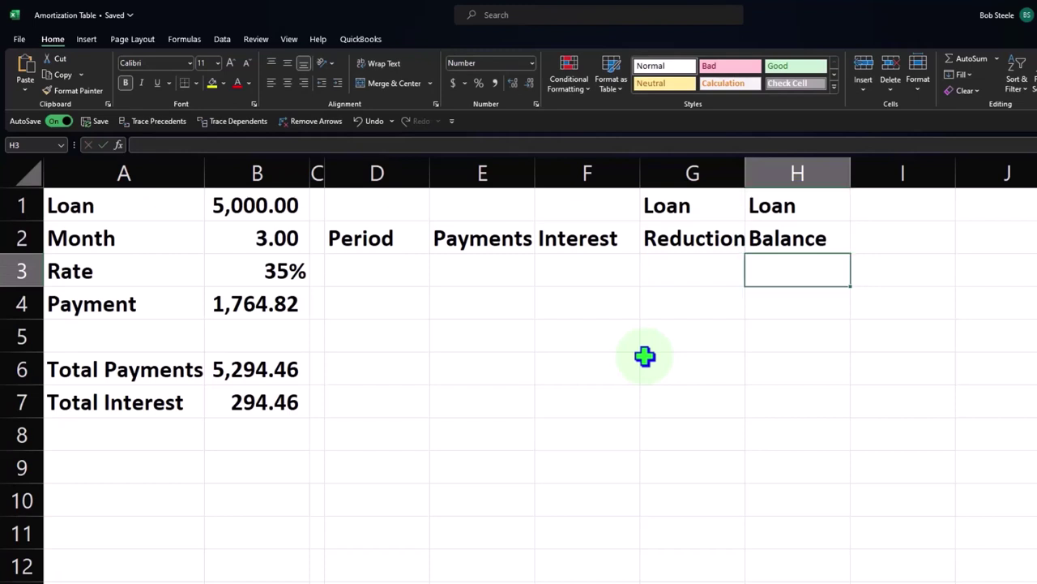
Format the header range D1:H2 with centered text, a black fill and a white font.
left_click_drag(397, 202, 770, 244)
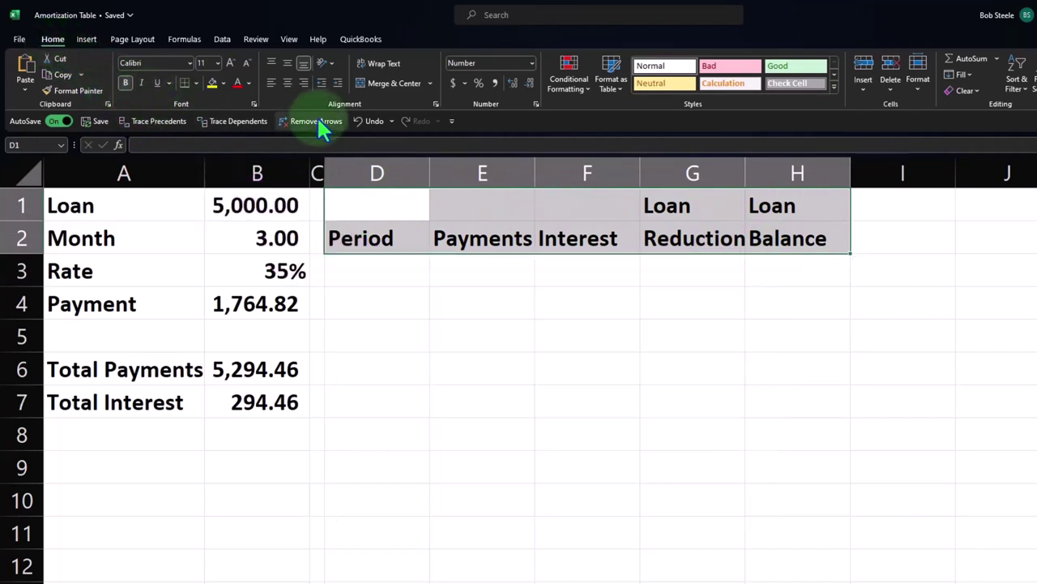
left_click(289, 83)
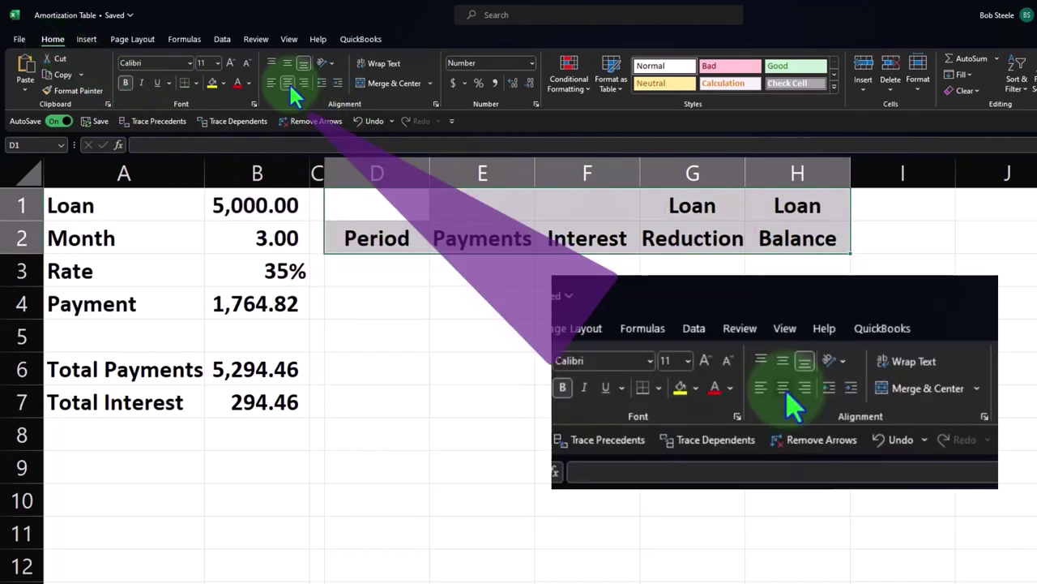
left_click(224, 82)
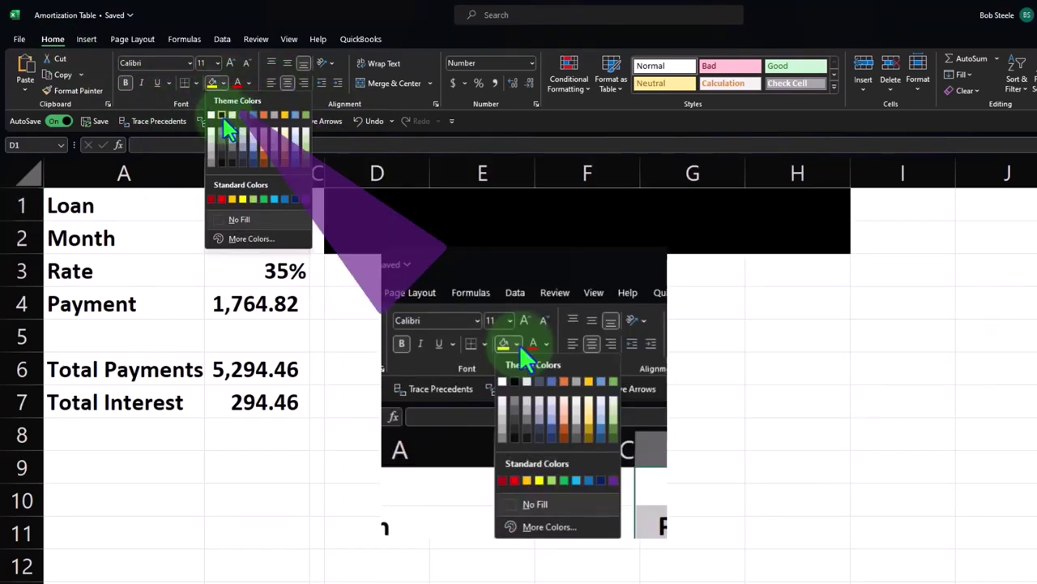
left_click(222, 116)
left_click(245, 82)
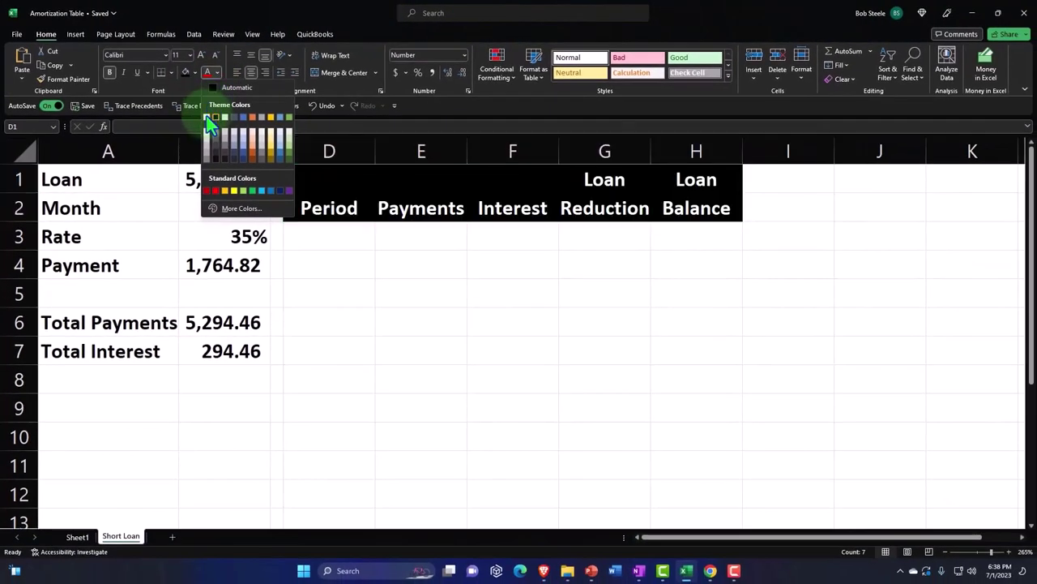
left_click(209, 121)
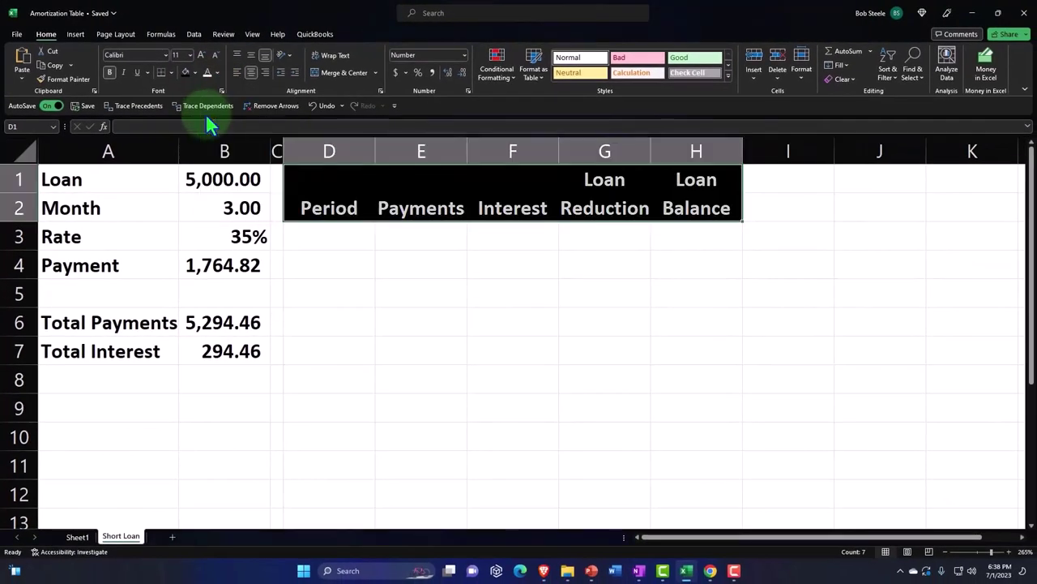
Apply All Borders to the loan data in A1:B7.
left_click(208, 202)
left_click_drag(111, 178, 196, 348)
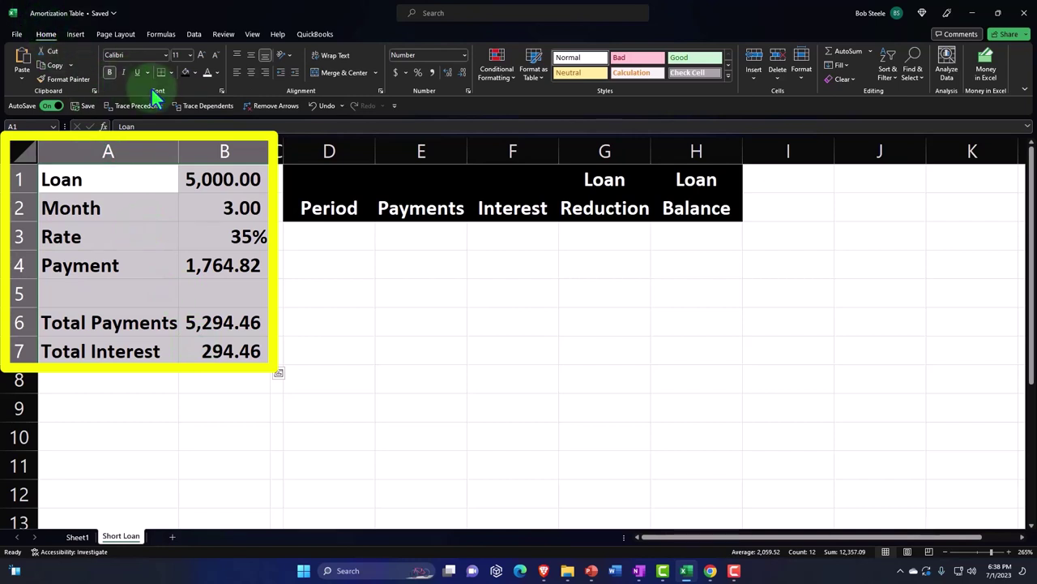
left_click(171, 72)
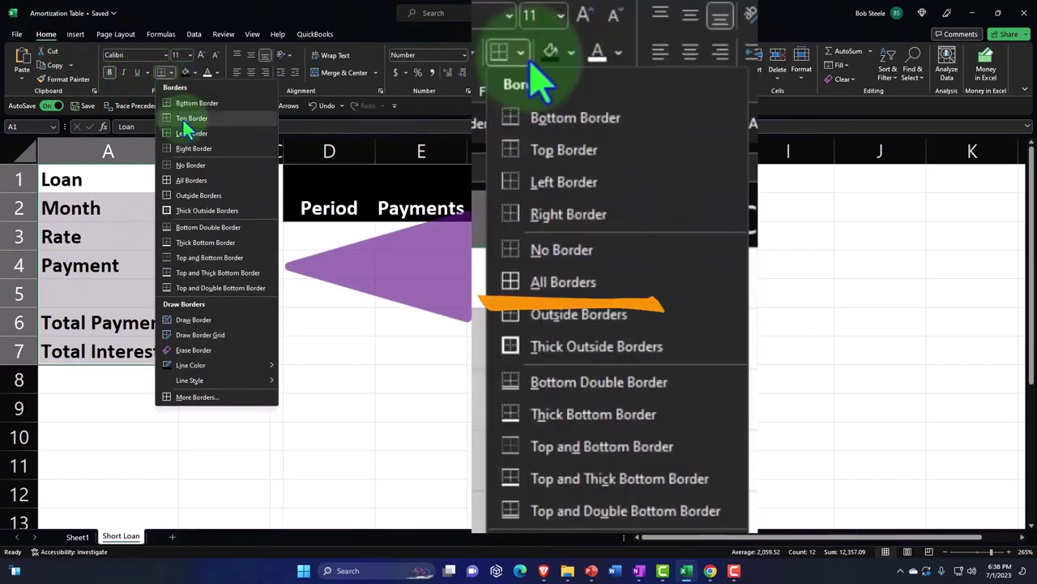
left_click(184, 178)
left_click(317, 236)
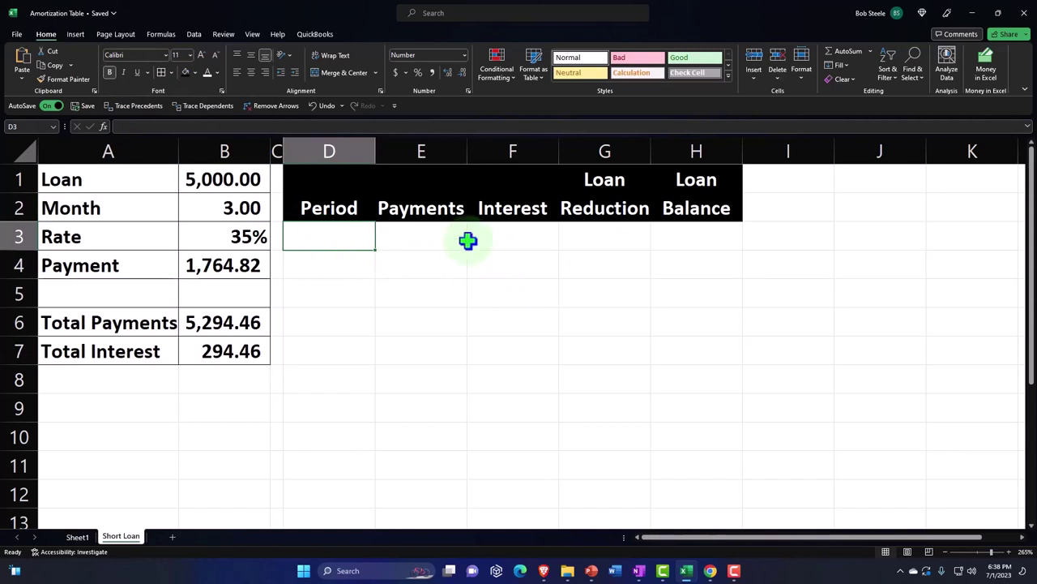
Format the whole Period column D as Short Date.
left_click(321, 148)
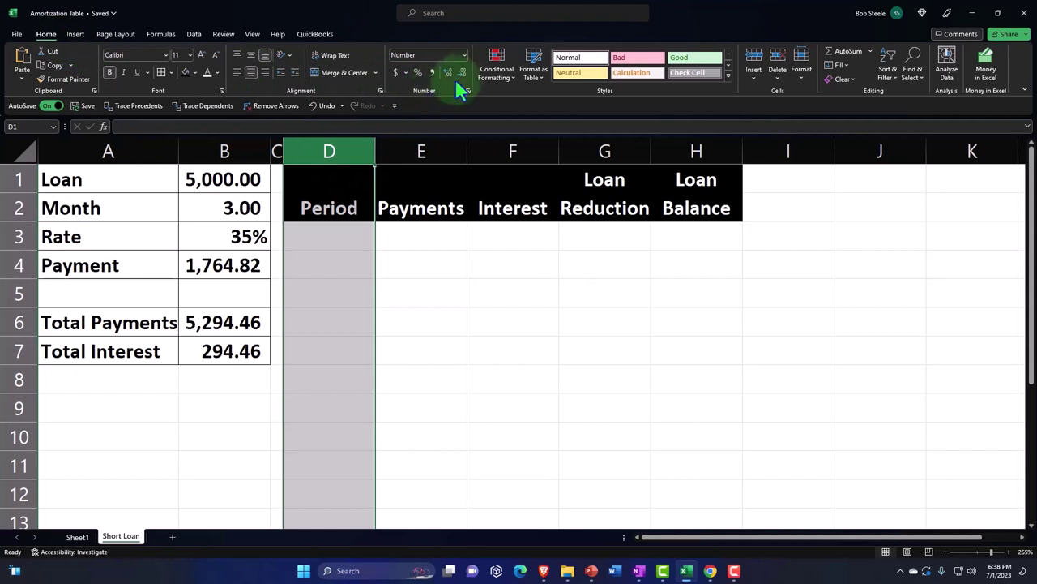
left_click(464, 54)
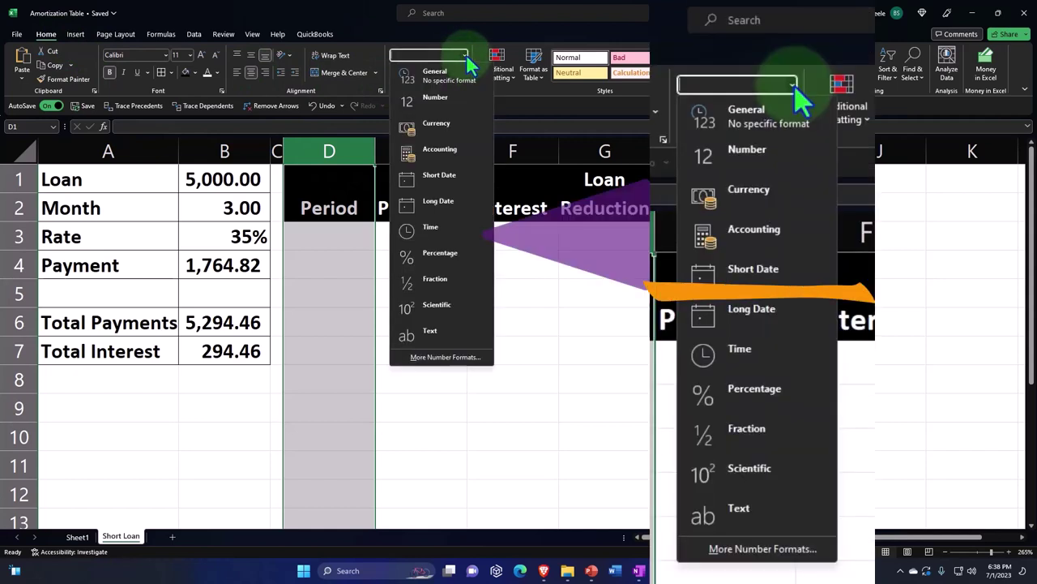
left_click(438, 174)
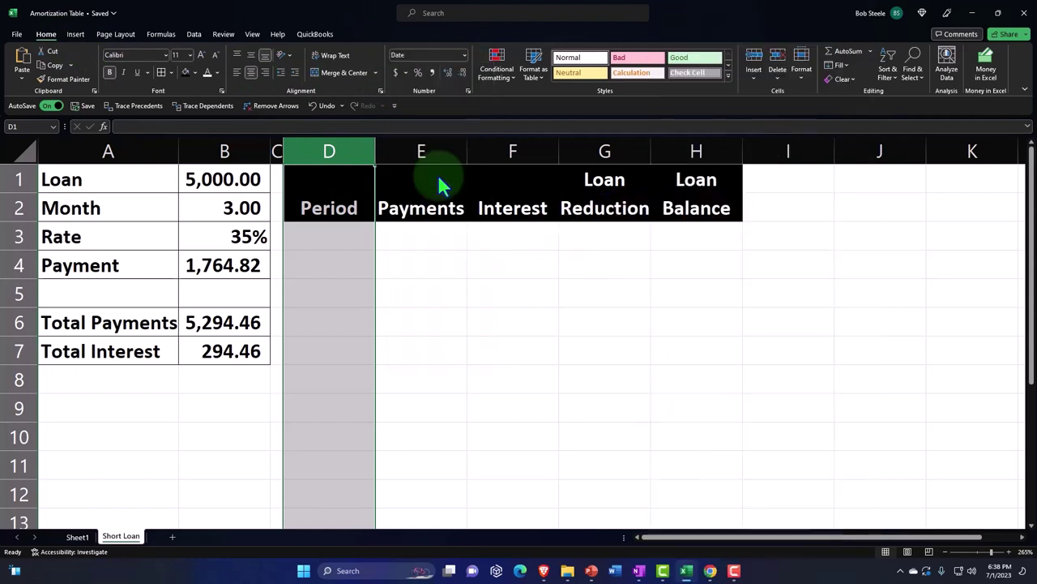
Enter 2/15/23 in D3 and 3/15/23 in D4, and fill the monthly date series down to D6.
left_click(345, 246)
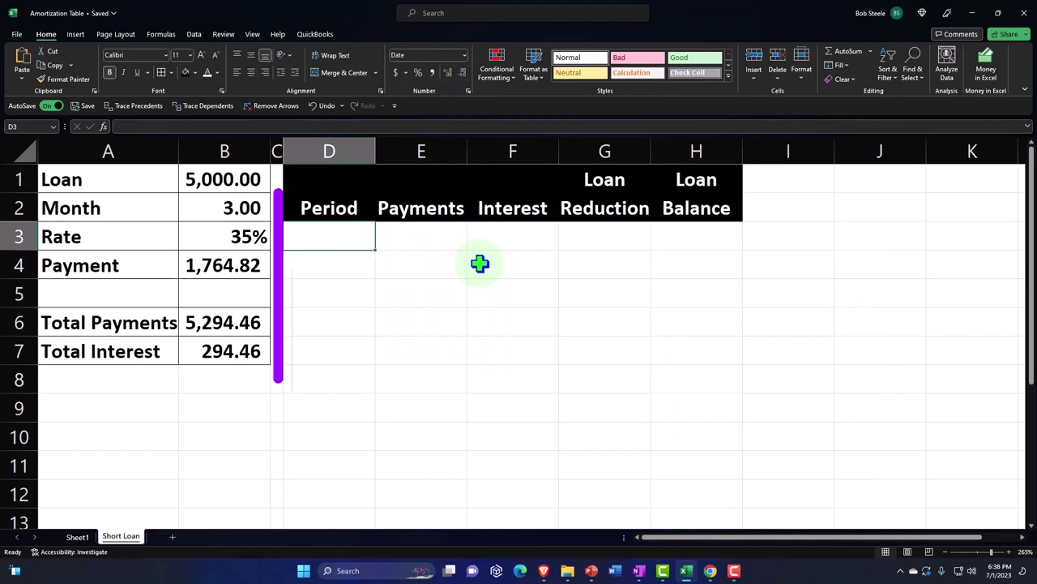
type("2/15/")
type("2023")
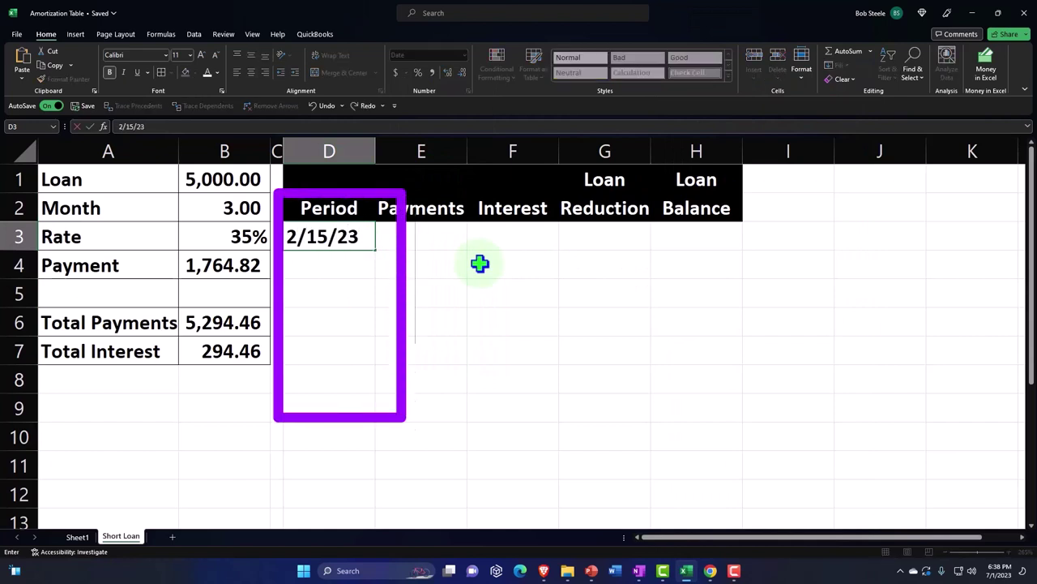
key("Return")
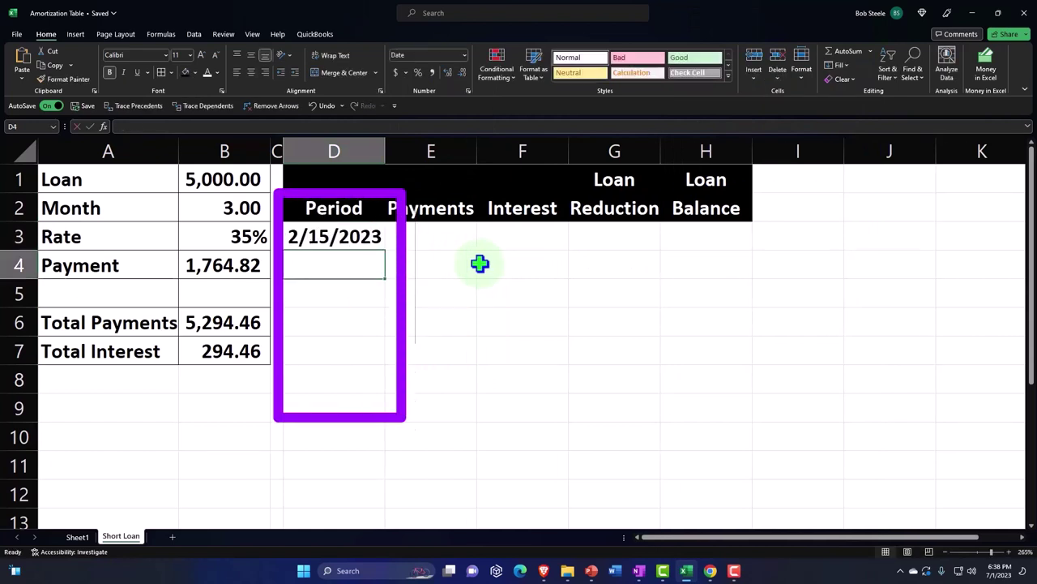
type("3/15/23")
key("Return")
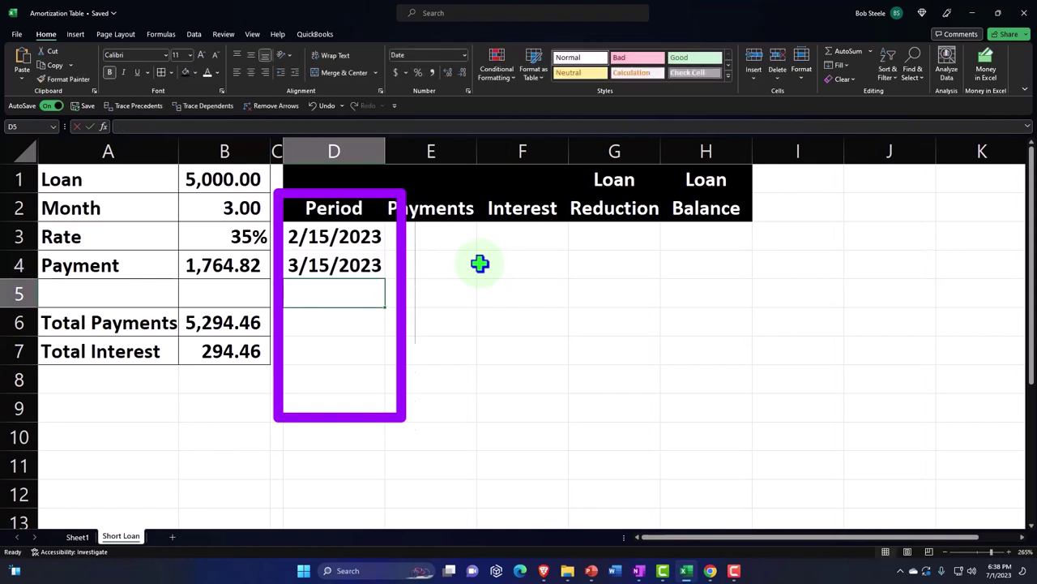
left_click_drag(373, 237, 369, 259)
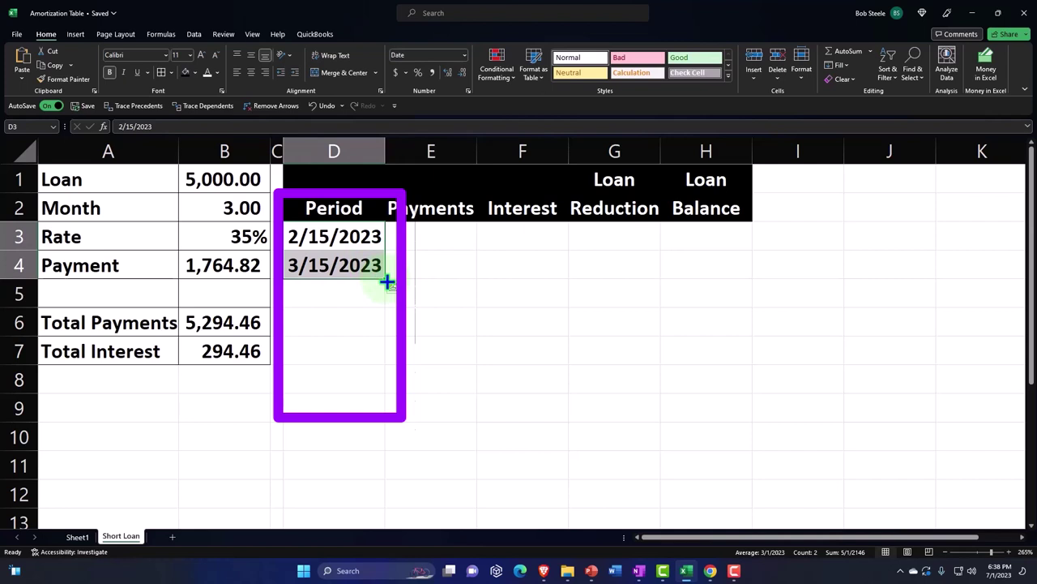
left_click_drag(388, 282, 386, 332)
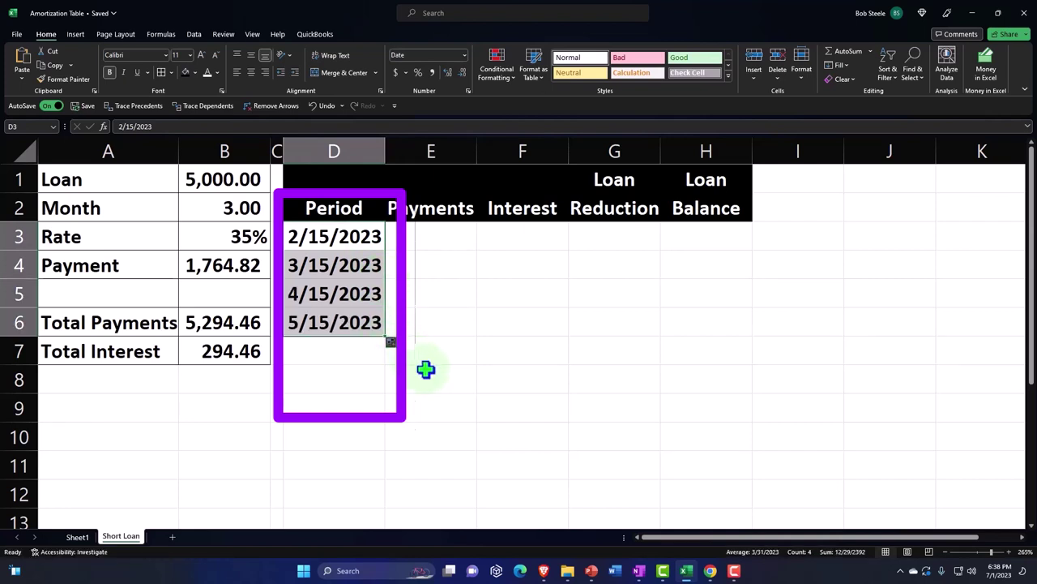
Set the opening loan balance in H3 by linking it to the loan amount with =B1.
left_click(425, 245)
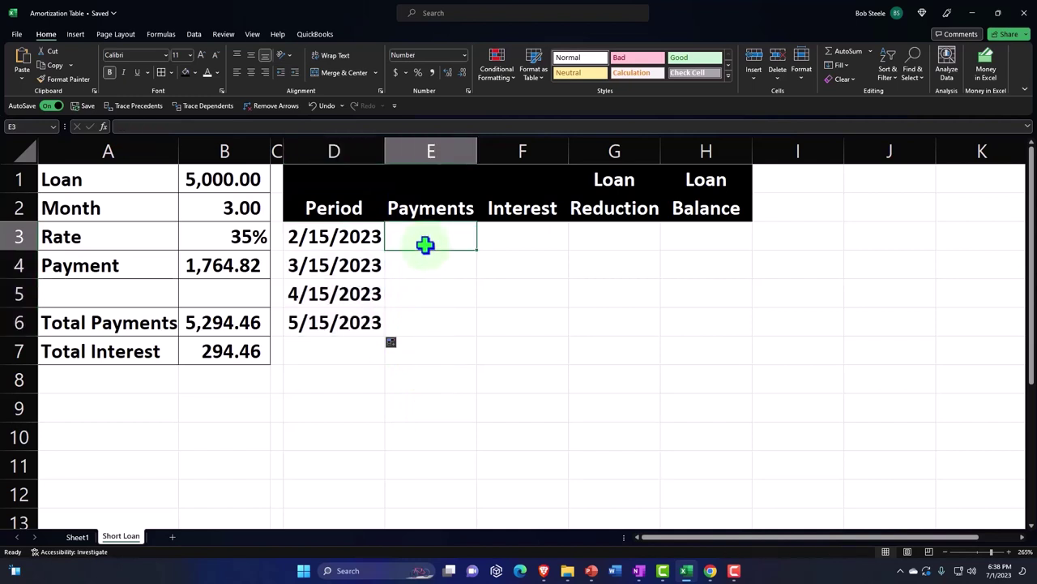
key("Right")
key("Right")
key("Right")
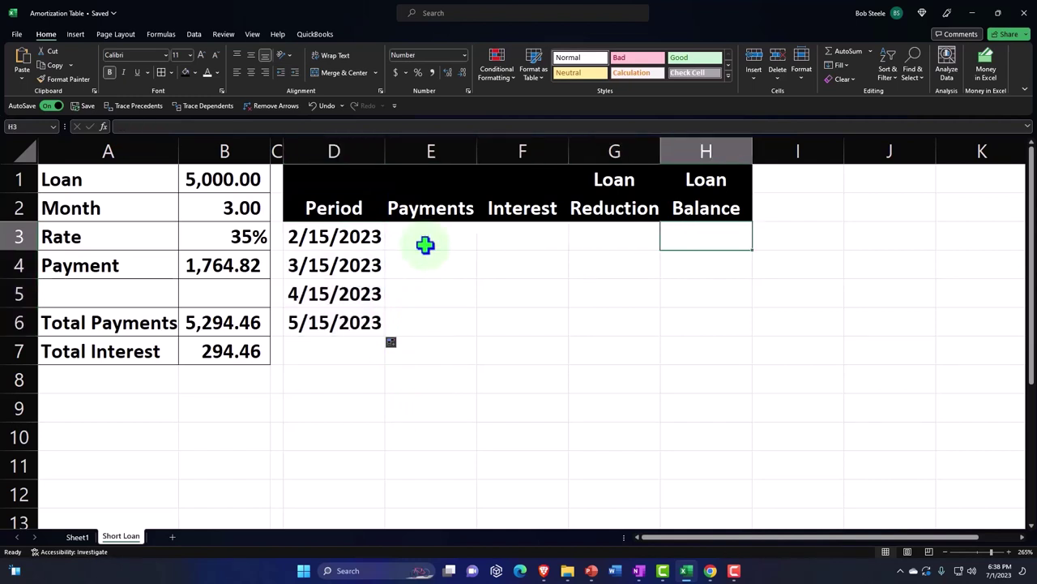
type("=")
key("Left")
key("Left")
key("Left")
key("Left")
key("Left")
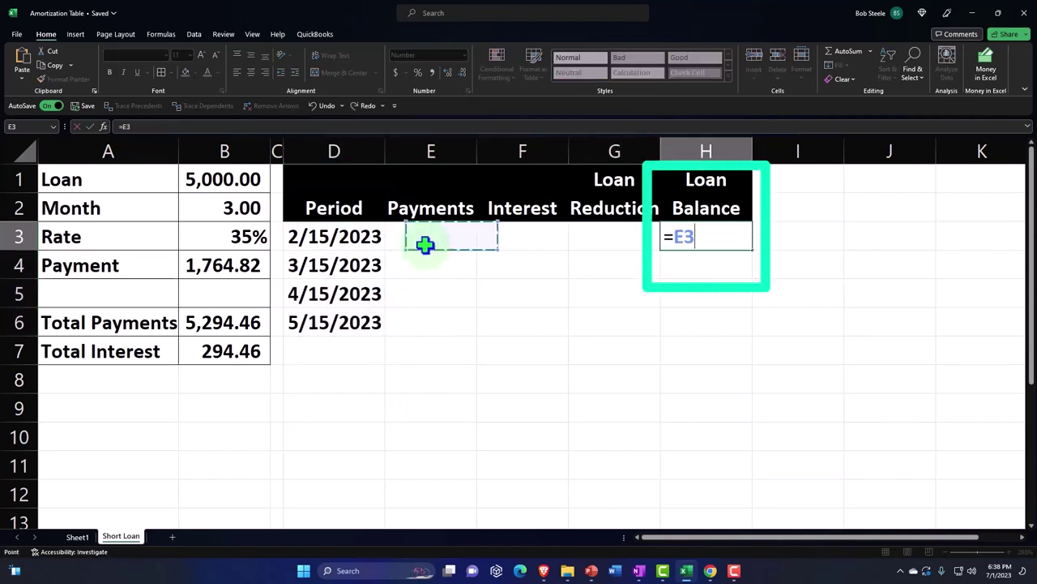
key("Up")
key("Up")
key("Left")
key("Return")
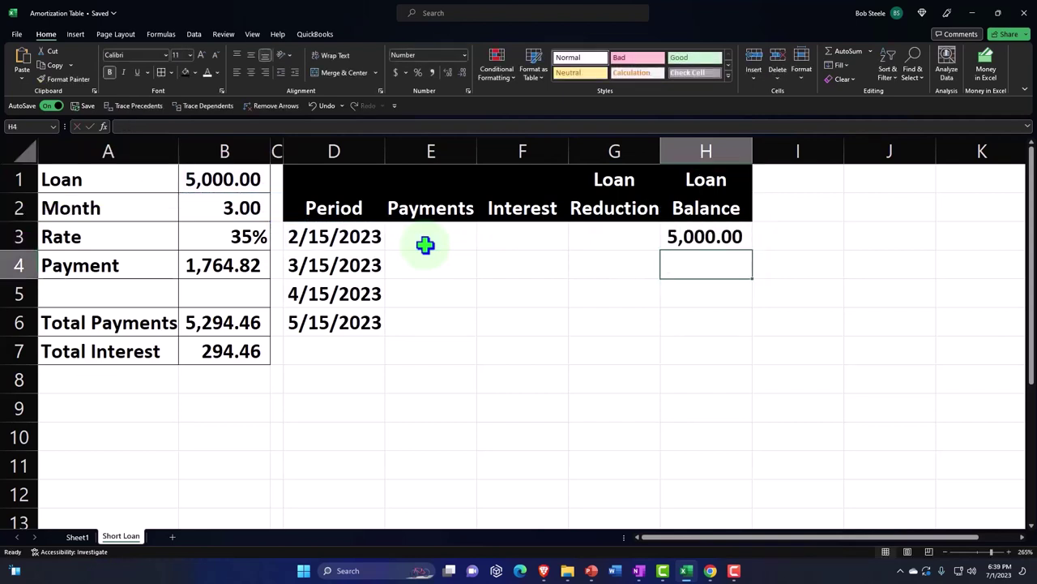
Enter the first payment in E4 by linking it to the calculated payment with =B4.
key("Left")
key("Left")
key("Left")
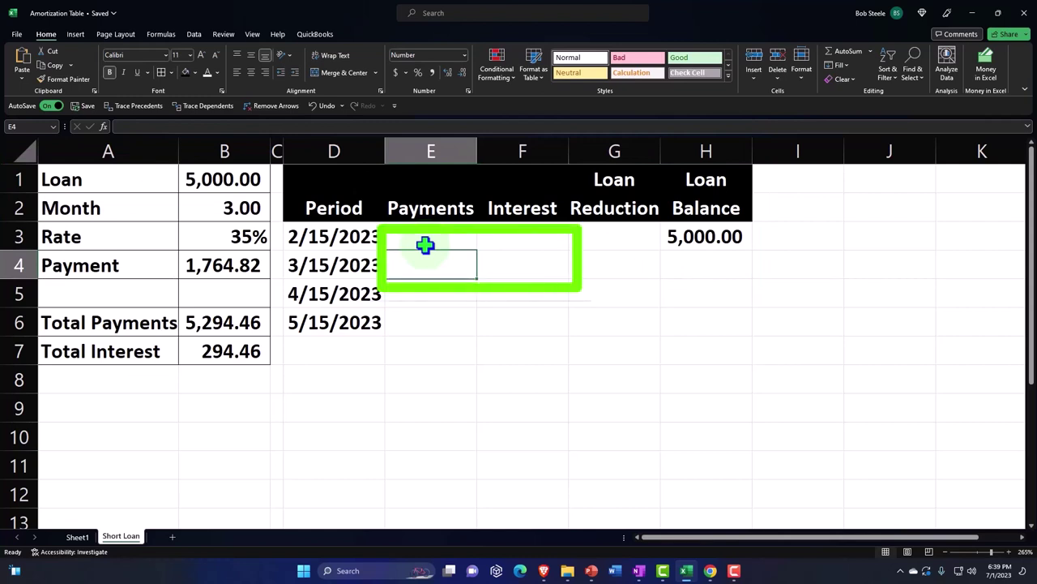
type("=")
key("Left")
key("Left")
key("Left")
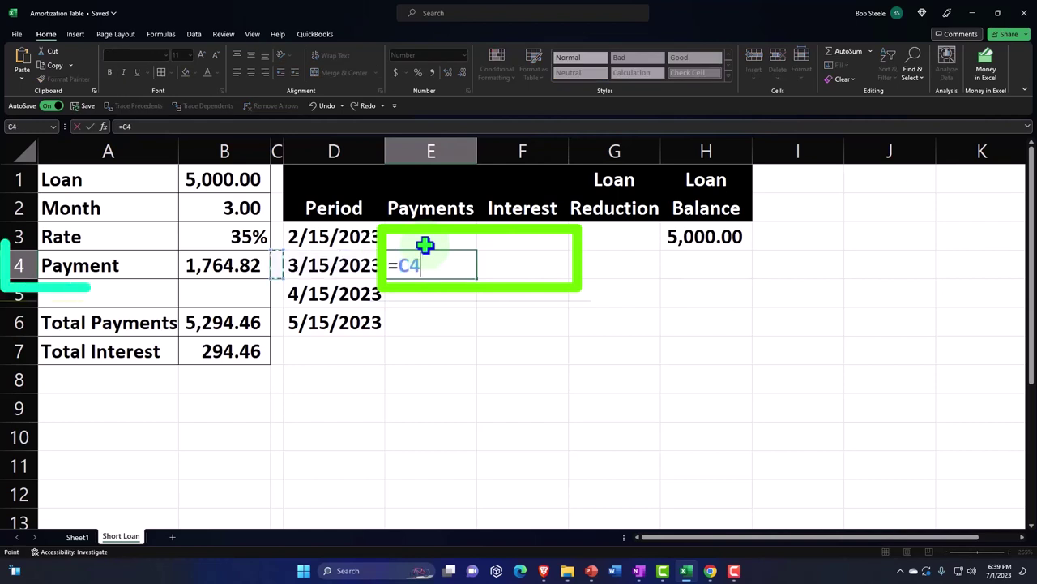
key("Return")
key("Up")
key("Right")
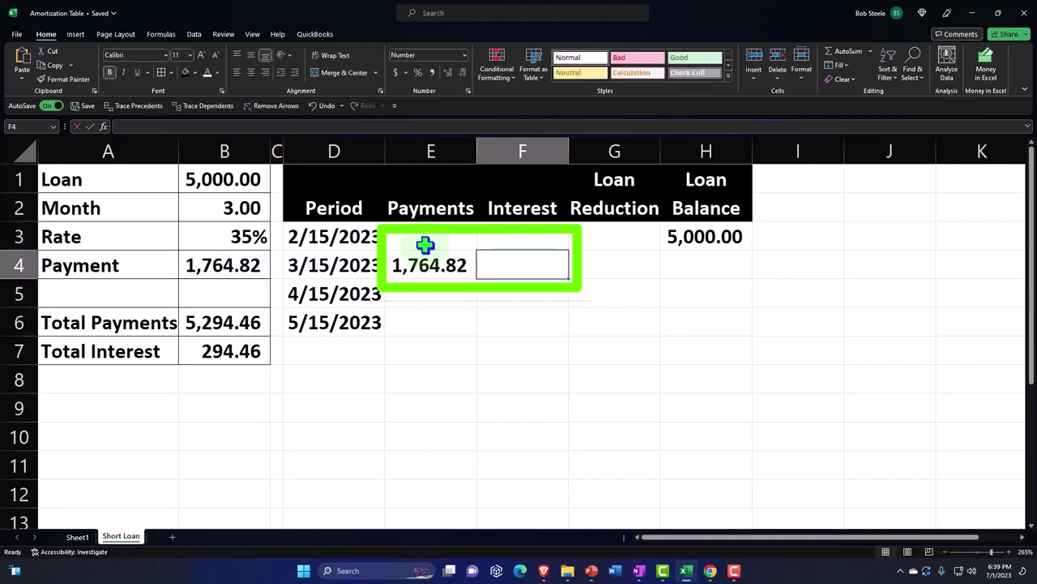
Enter the first interest calculation in F4 as opening balance times rate, =H3*B3.
type("=")
key("Right")
key("Right")
key("Up")
type("*")
key("Left")
key("Left")
key("Left")
key("Left")
key("Up")
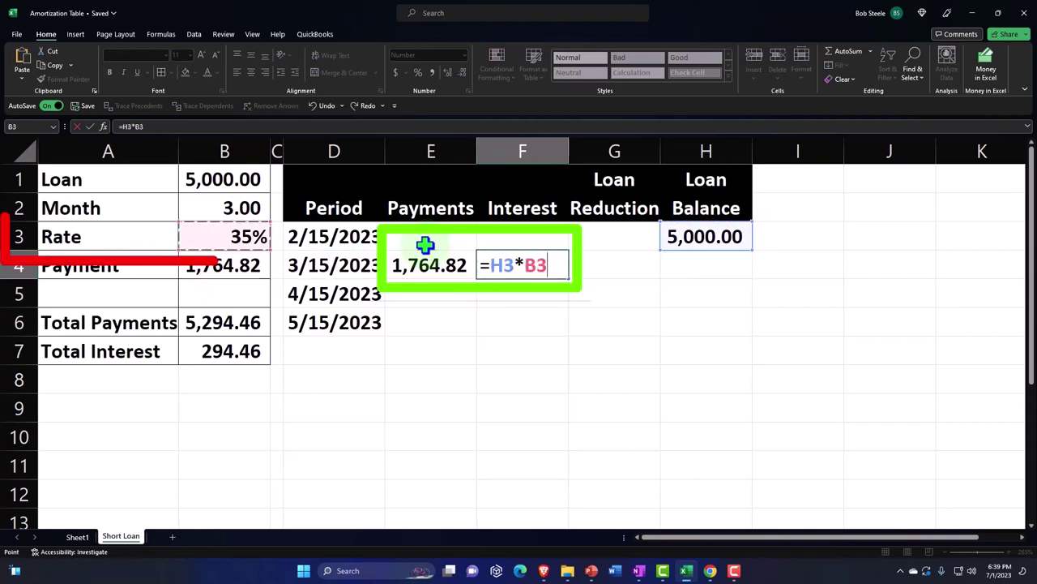
key("Return")
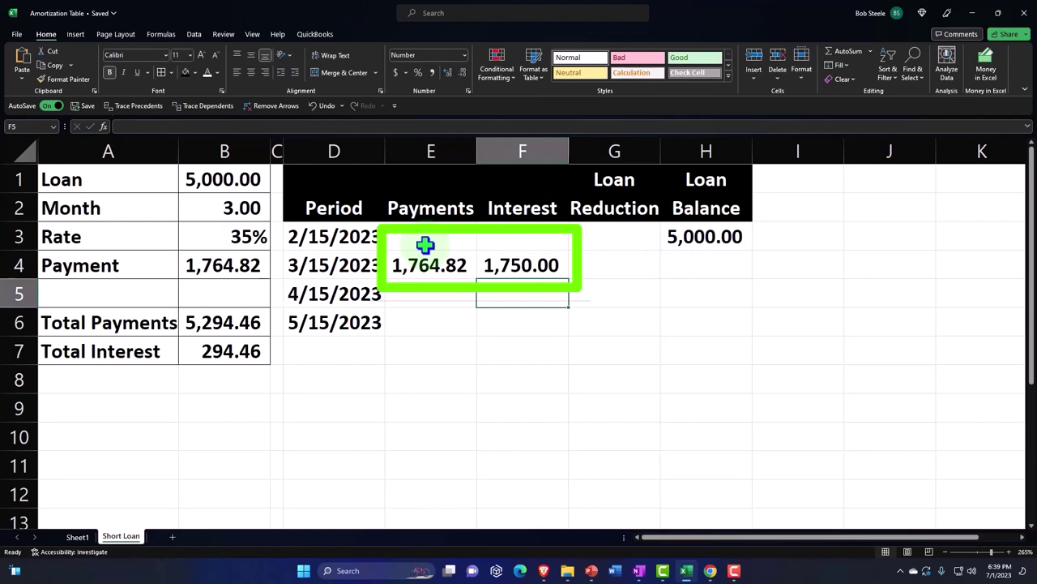
Convert the F4 interest to a monthly amount by dividing by 12, so the formula reads =H3*B3/12.
double_click(530, 264)
type("/2")
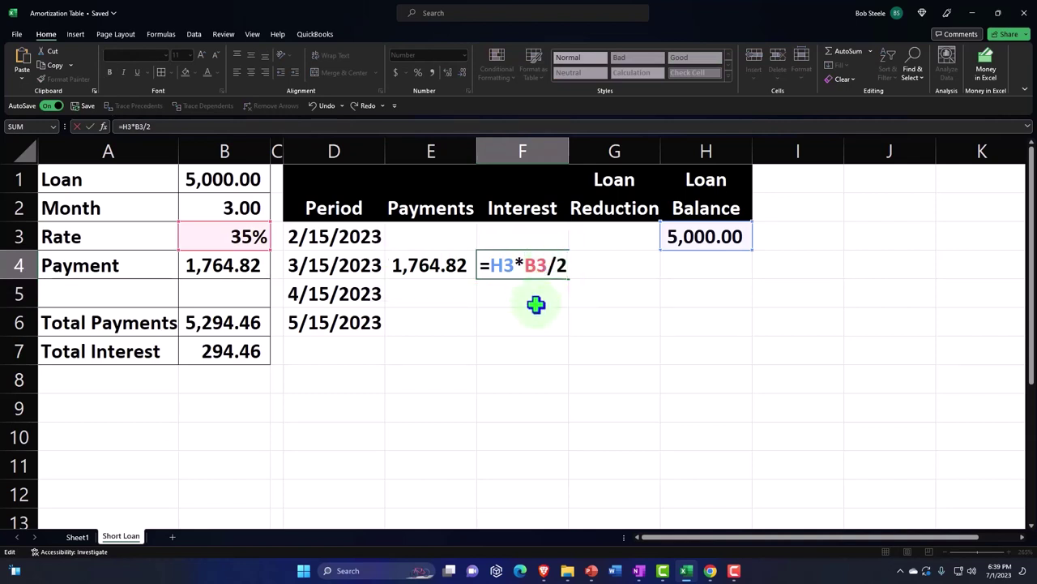
key("Return")
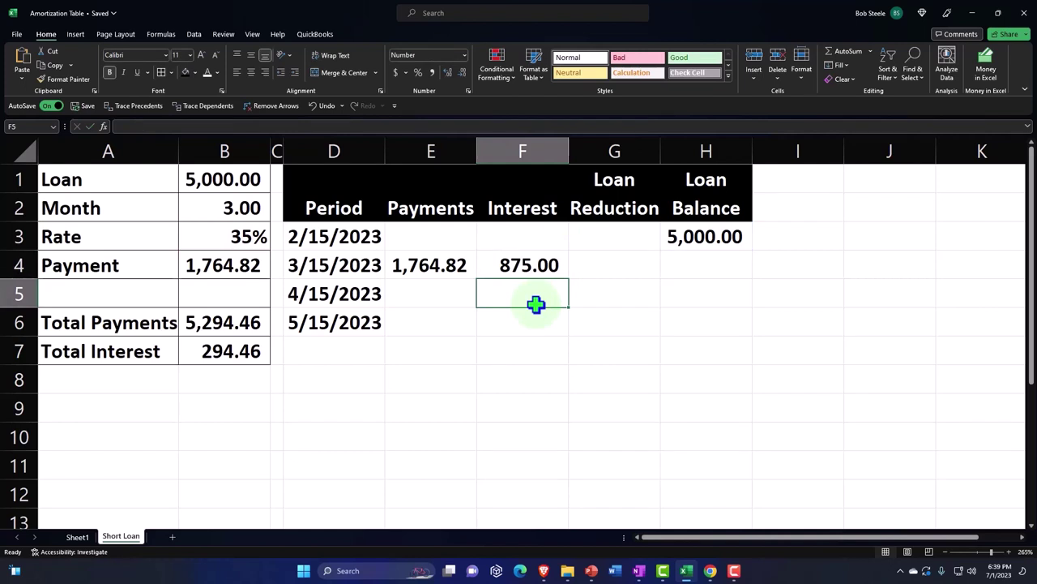
left_click(521, 267)
double_click(523, 269)
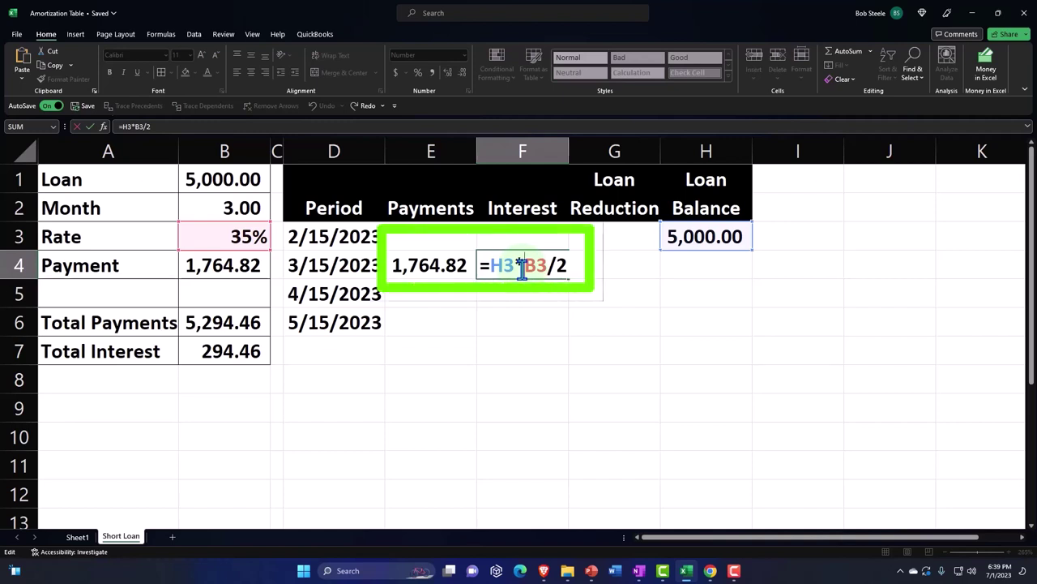
key("Return")
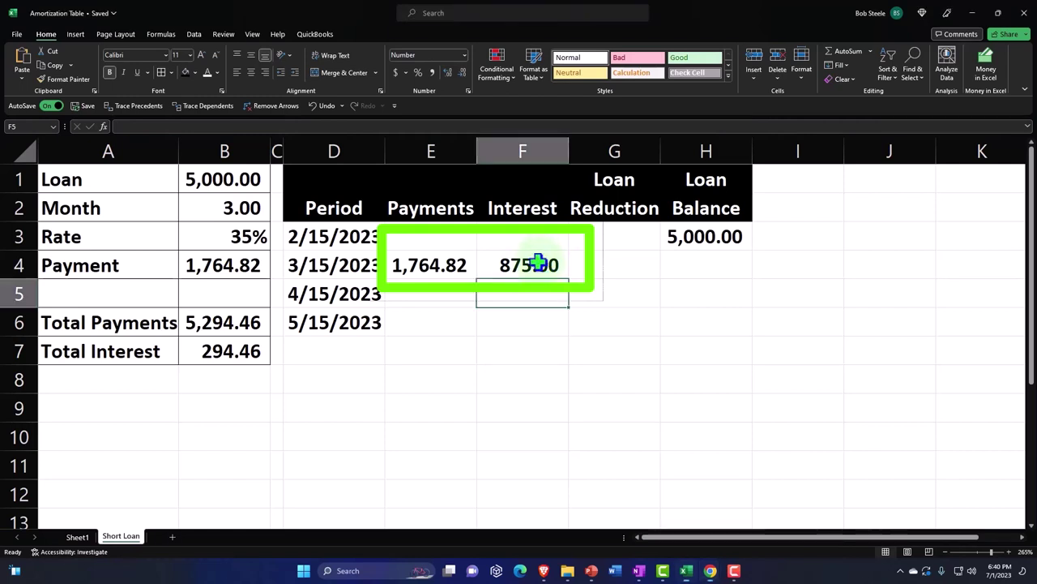
double_click(539, 266)
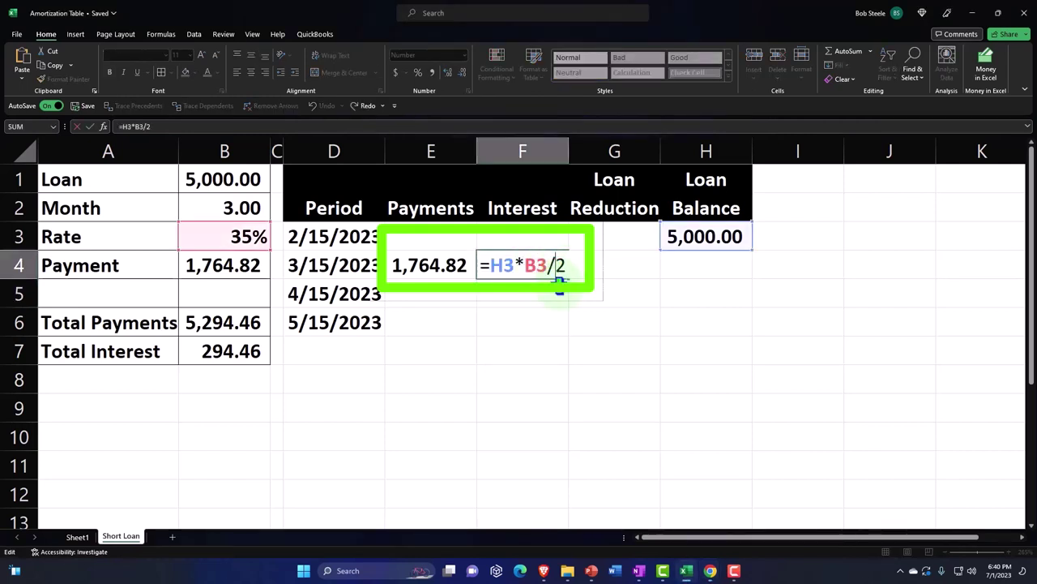
type("1")
key("Return")
Calculate the first loan reduction in G4 as payment minus interest with =E4-F4.
key("Right")
key("Up")
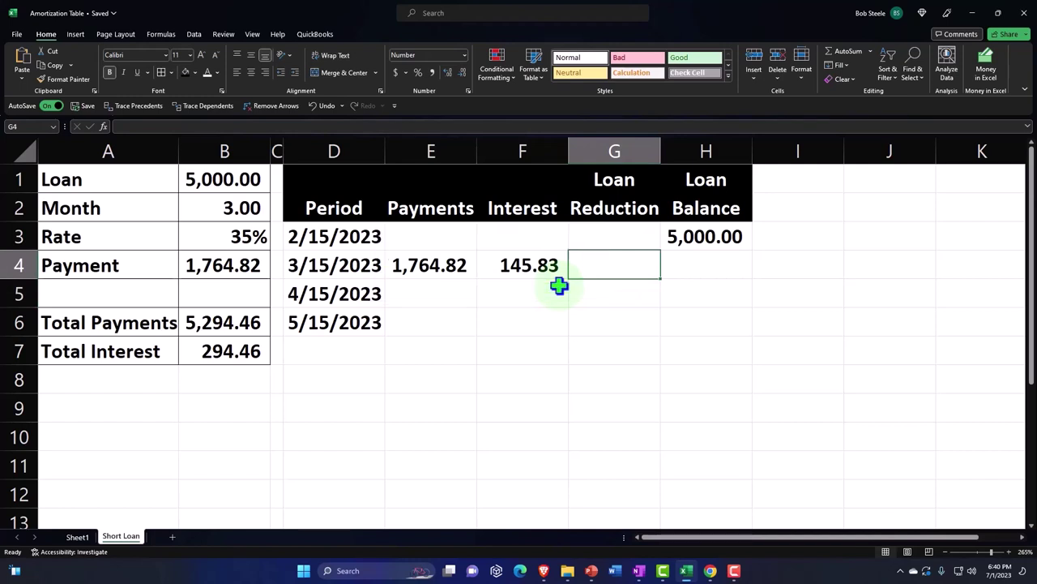
type("=")
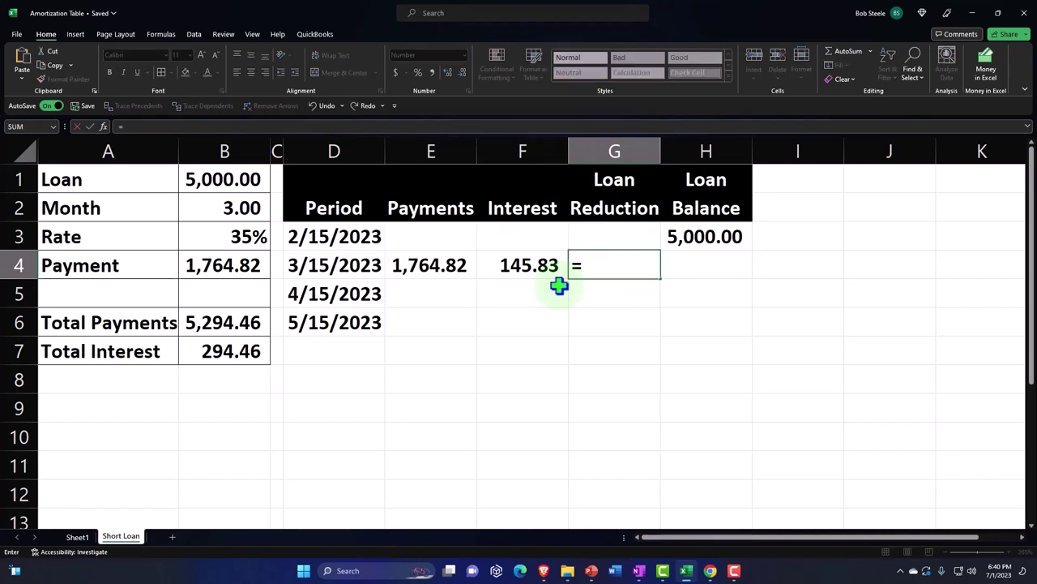
key("Left")
key("Left")
type("-")
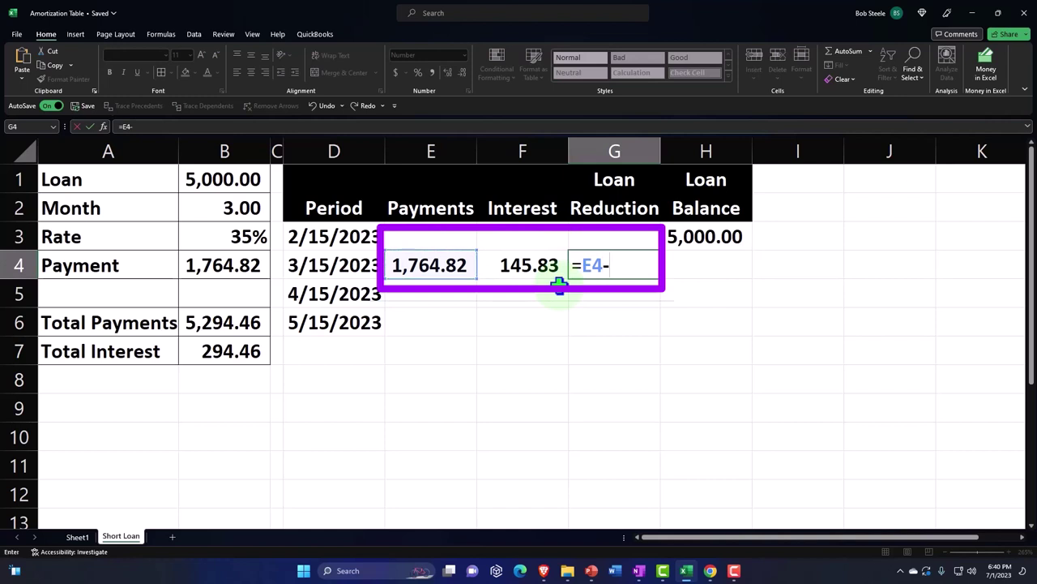
key("Left")
key("Return")
Calculate the remaining loan balance in H4 as the previous balance minus the reduction with =H3-G4.
key("Left")
key("Left")
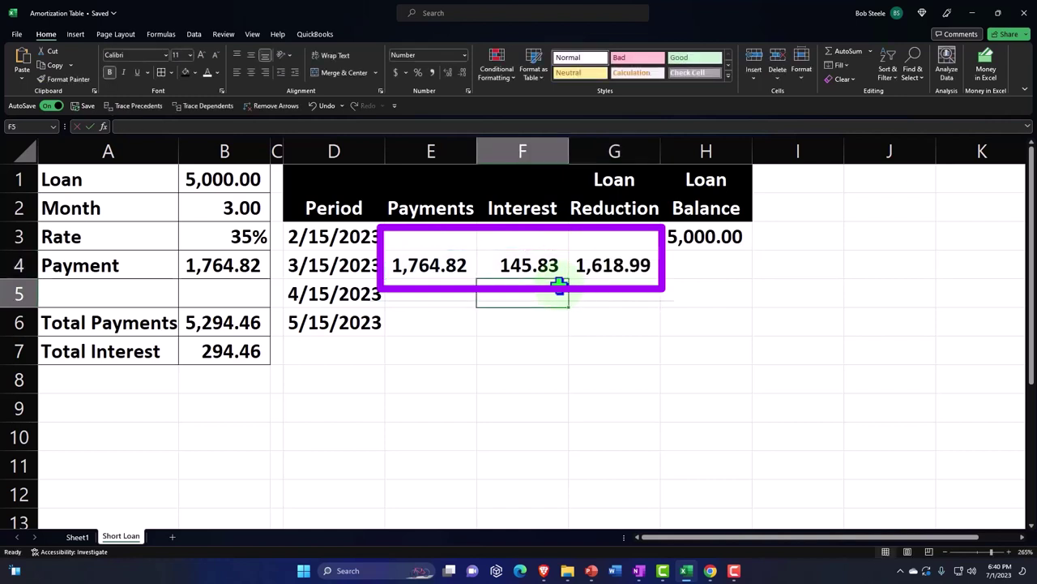
key("Up")
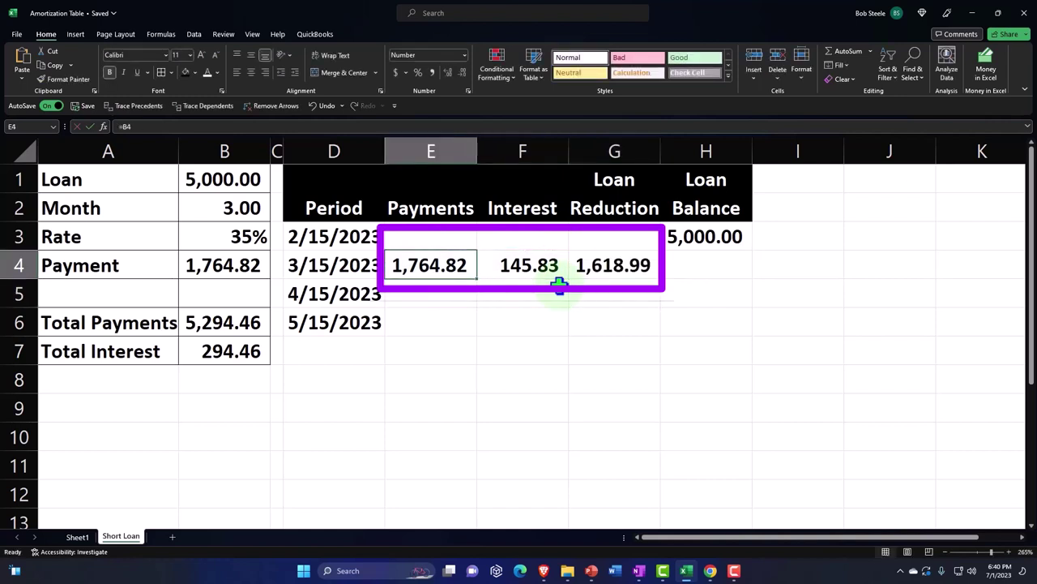
key("Right")
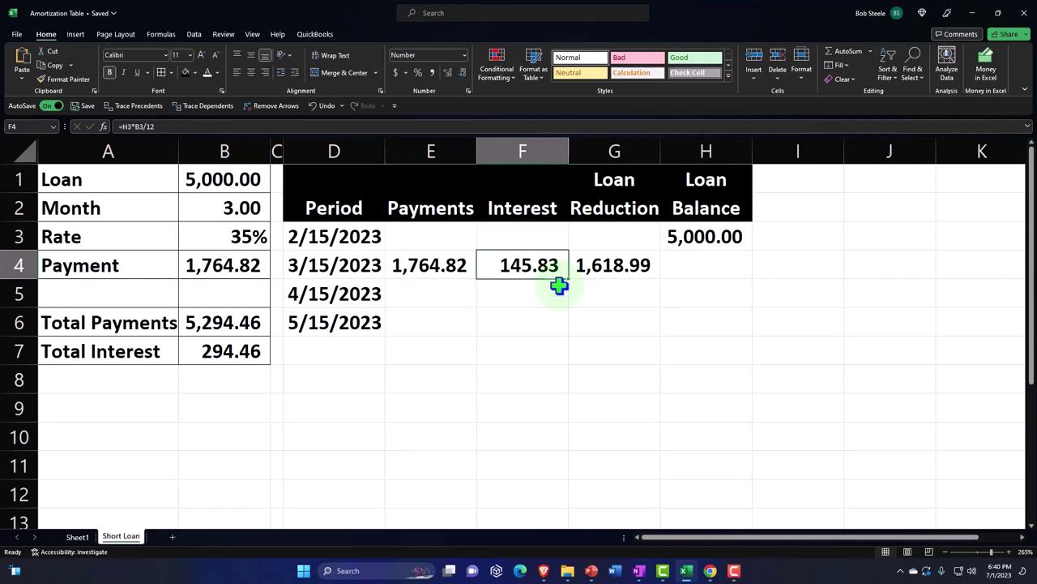
key("Right")
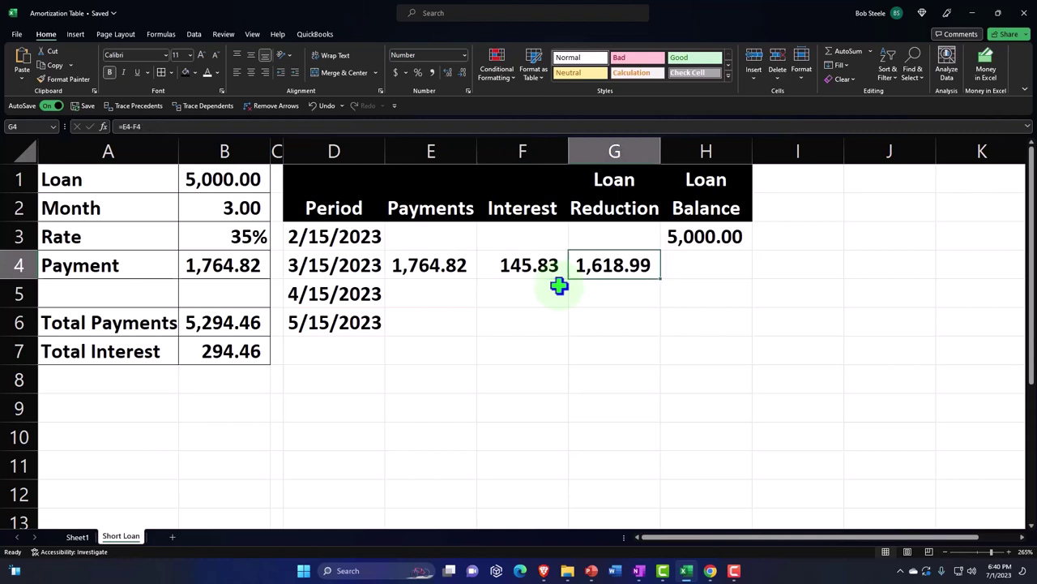
key("Right")
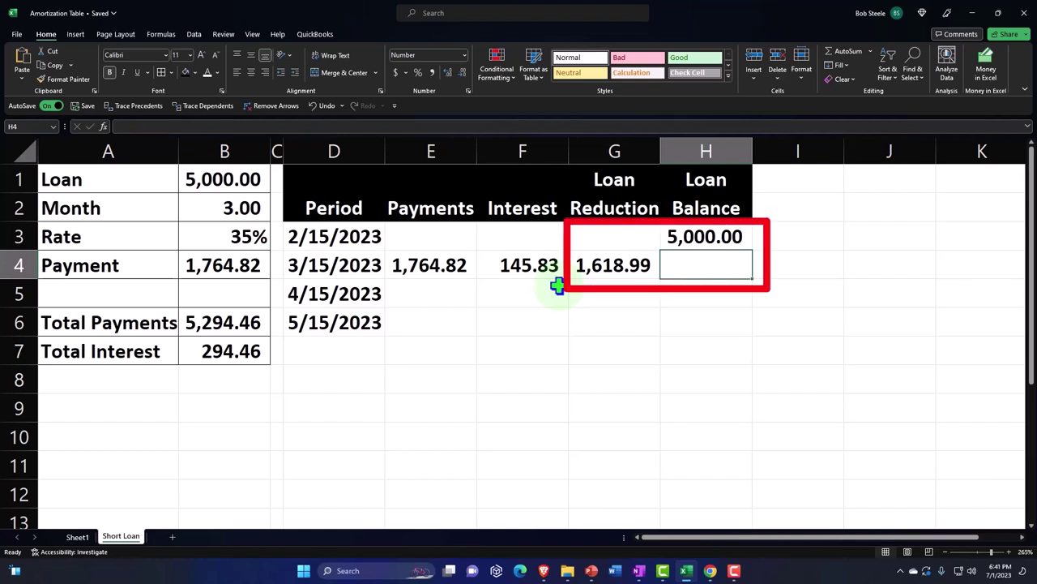
type("=")
key("Up")
type("-")
key("Left")
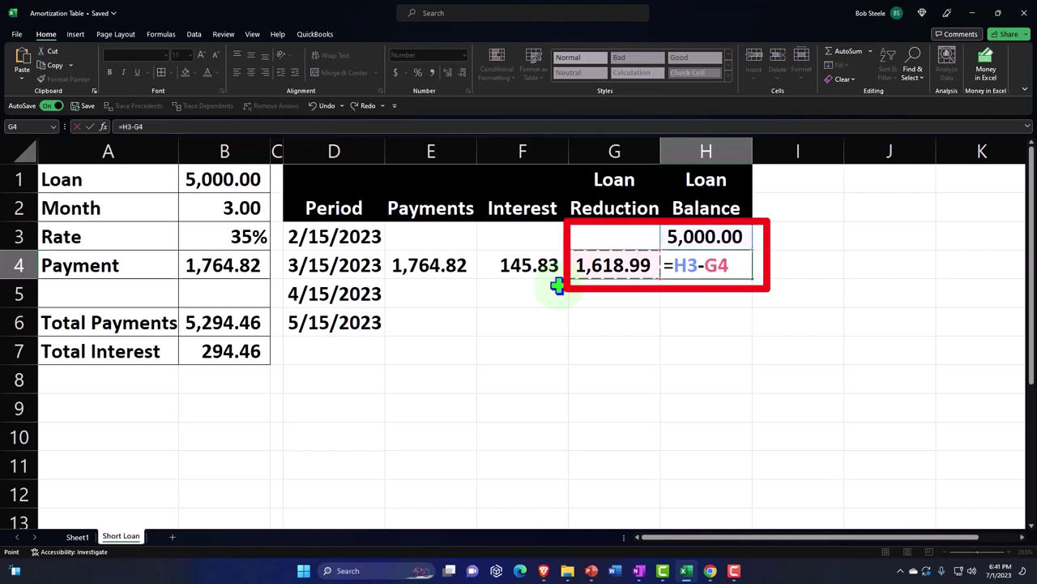
key("Return")
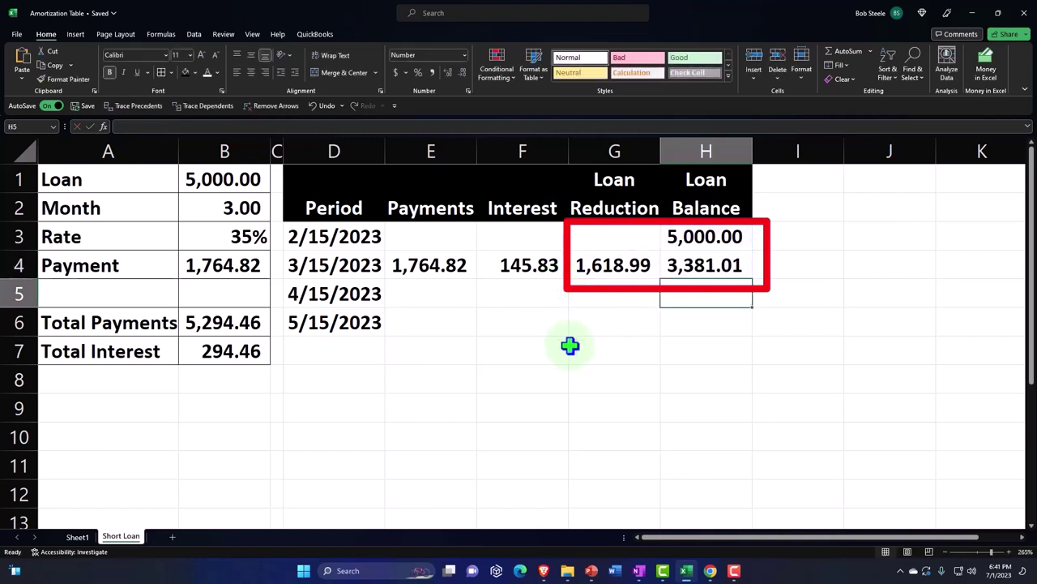
Make the payment reference in E4 absolute as =$B$4 and fill it down to E6.
key("Left")
key("Left")
key("Left")
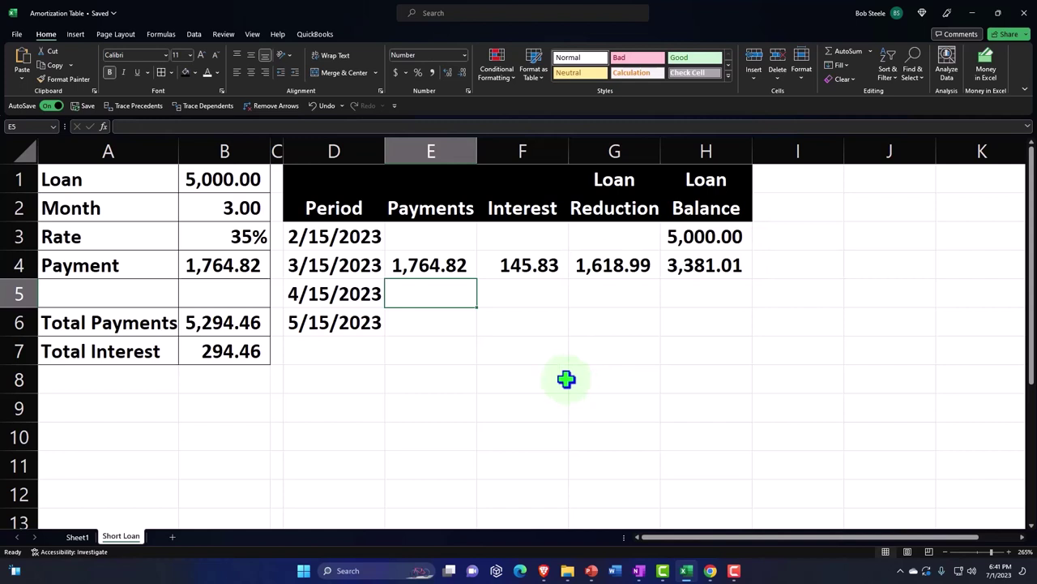
double_click(444, 265)
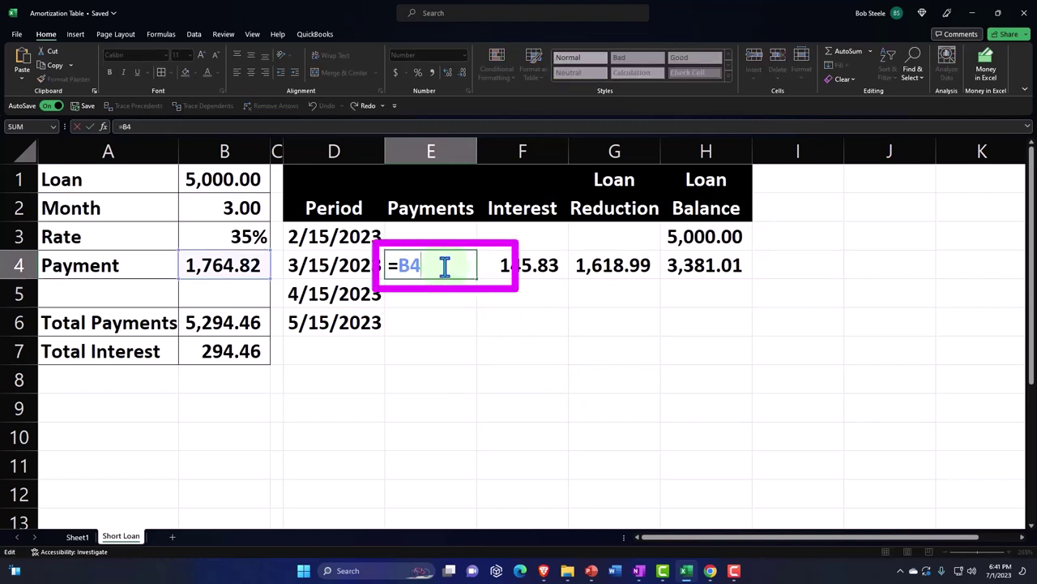
key("Return")
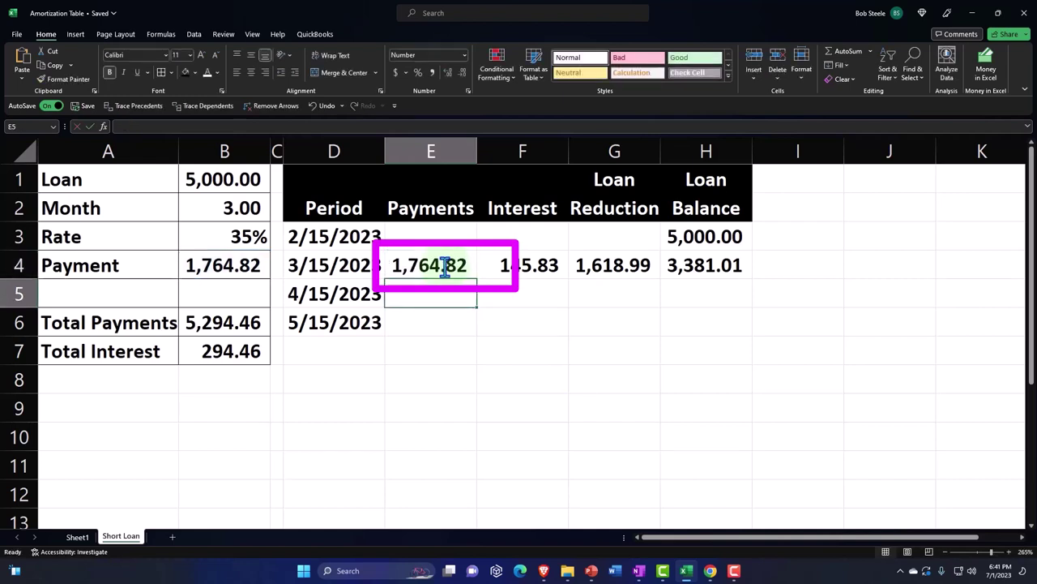
double_click(445, 265)
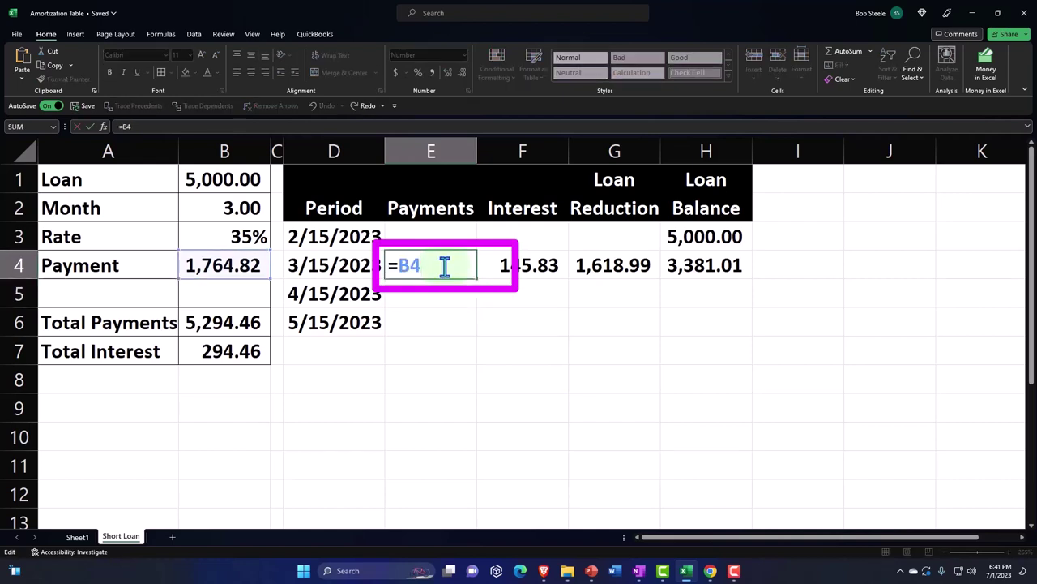
key("F4")
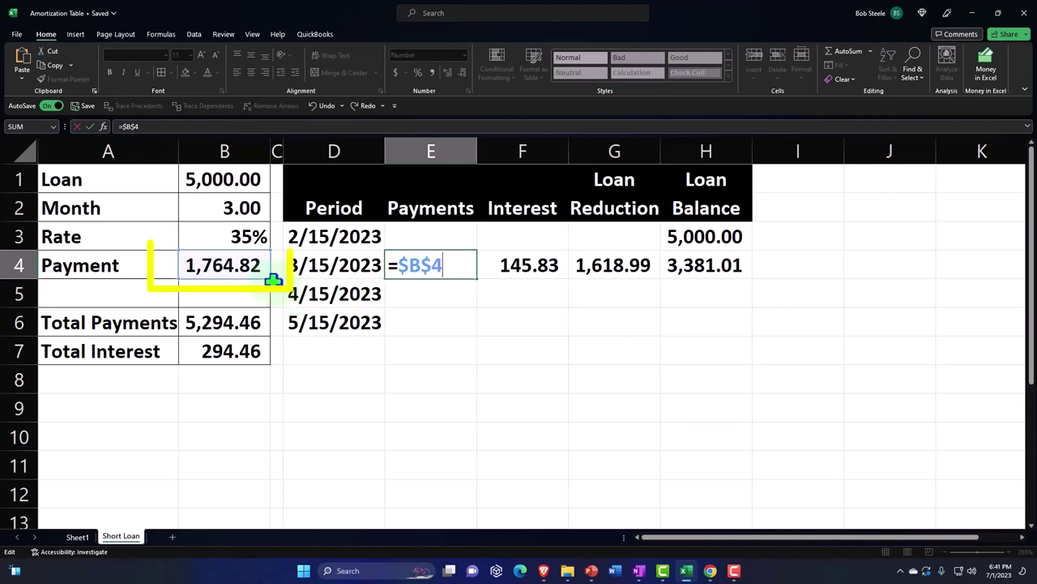
key("Return")
left_click(466, 273)
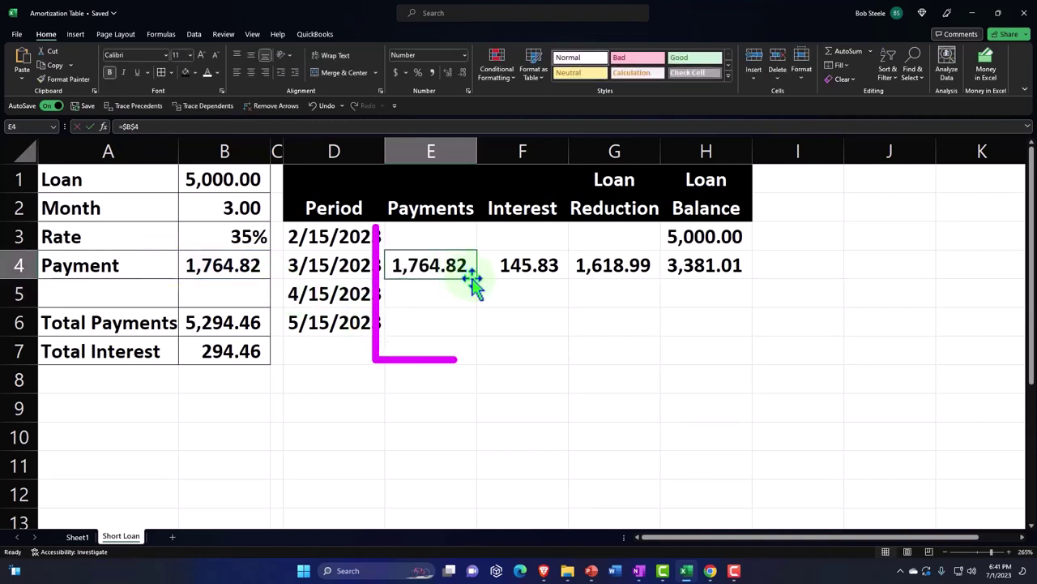
left_click_drag(477, 280, 475, 325)
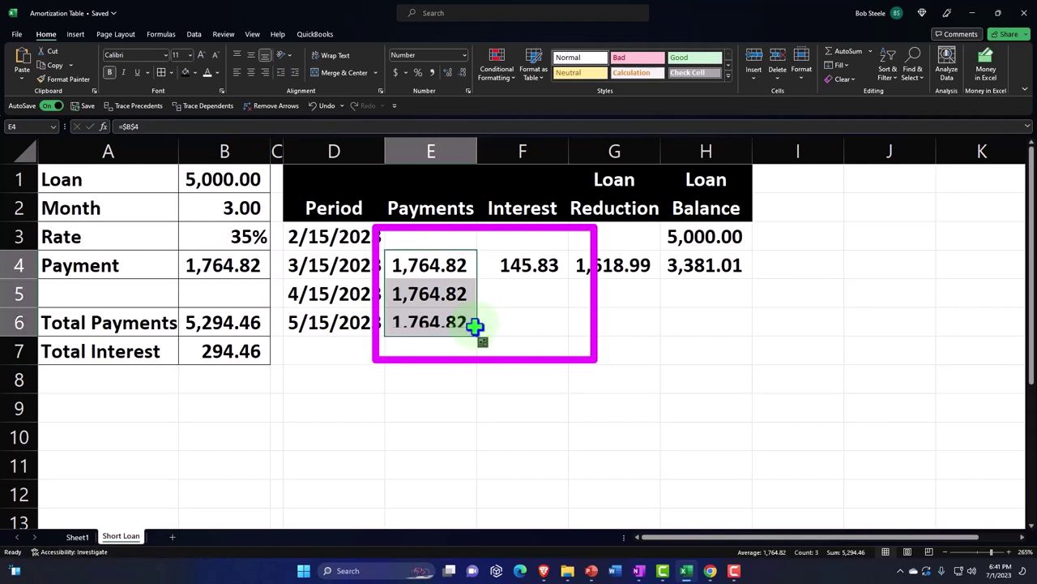
Make the rate reference in F4 absolute, =H3*$B$3/12, and fill the interest formula down to F6.
double_click(526, 271)
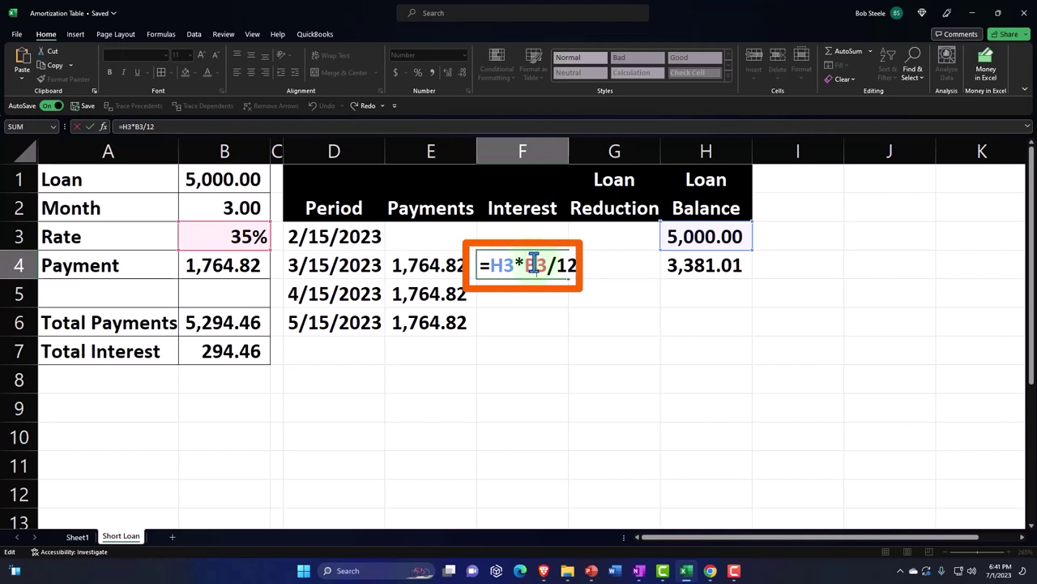
key("F4")
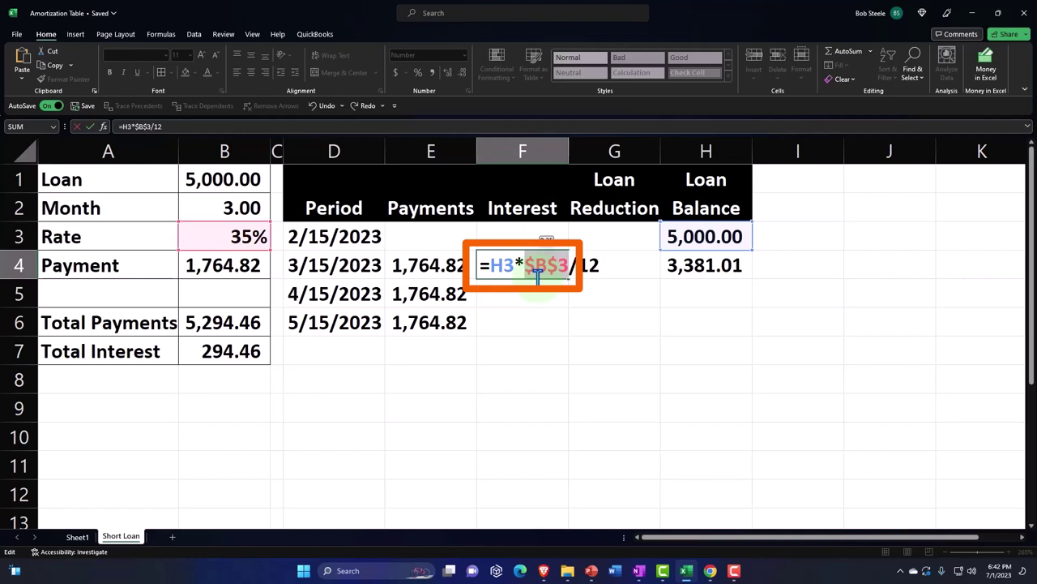
key("Return")
left_click(541, 270)
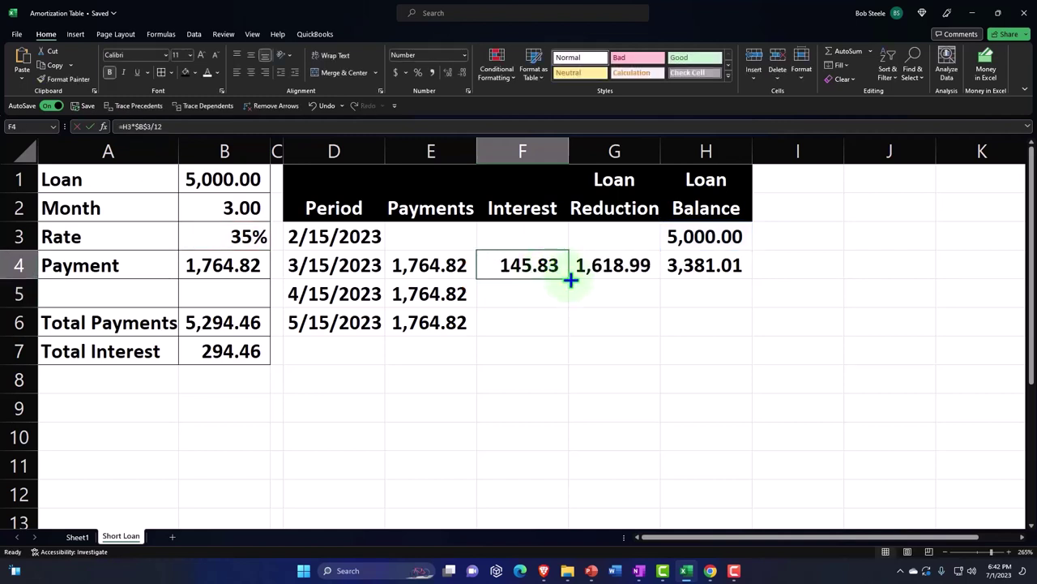
left_click_drag(571, 280, 570, 331)
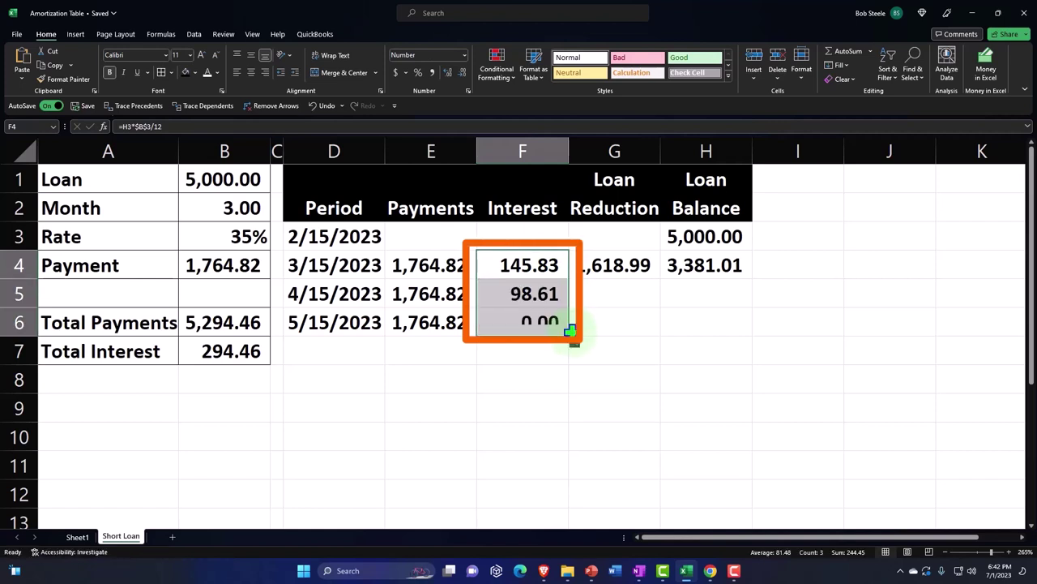
Check the loan reduction formula in G4 and fill it down to G6.
double_click(621, 266)
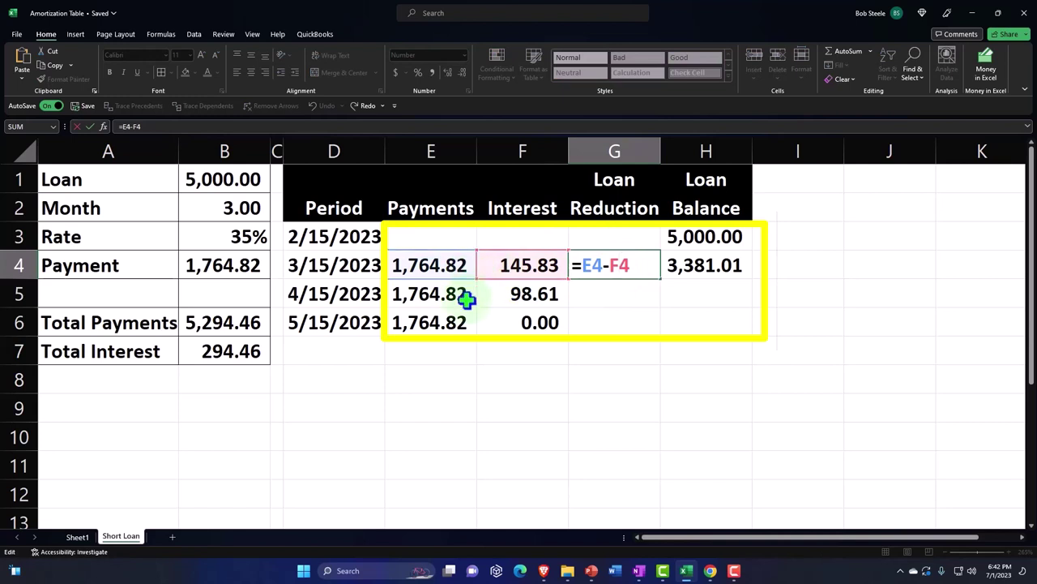
key("Return")
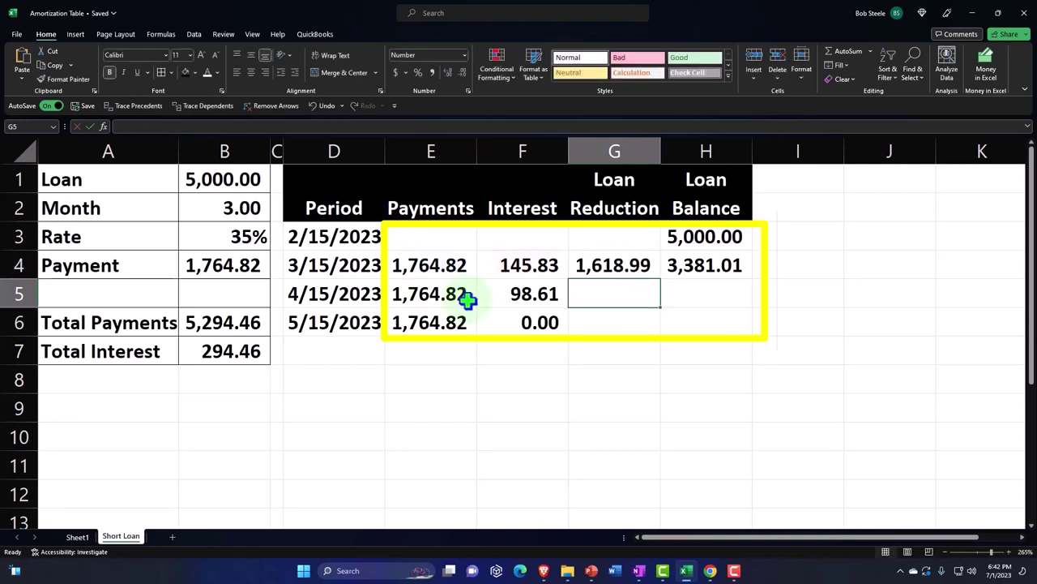
left_click(644, 270)
left_click_drag(663, 275, 667, 320)
Check the loan balance formula in H4 and fill it down to H6.
double_click(685, 267)
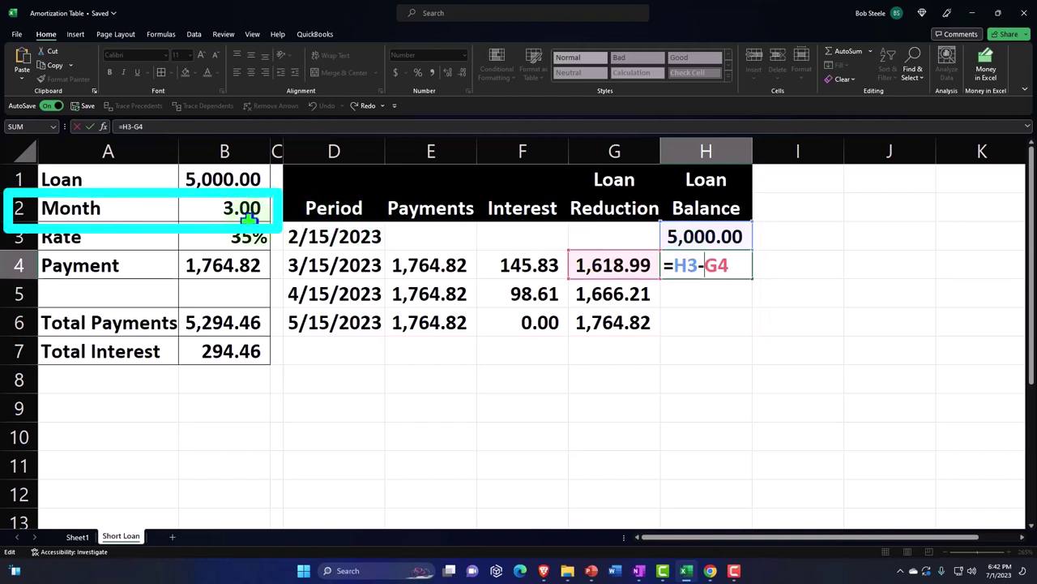
key("Return")
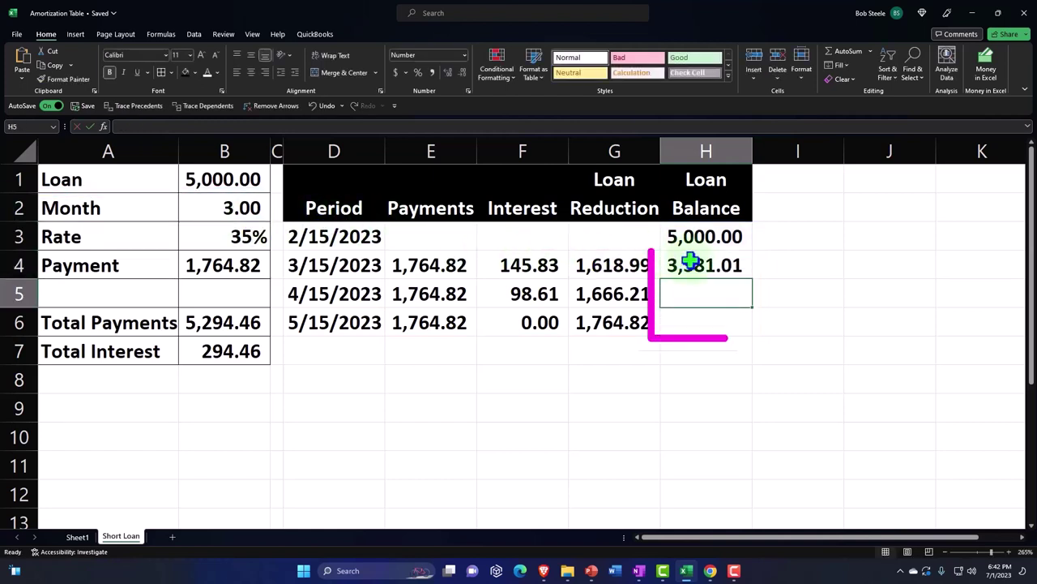
left_click(695, 264)
left_click_drag(753, 281, 754, 324)
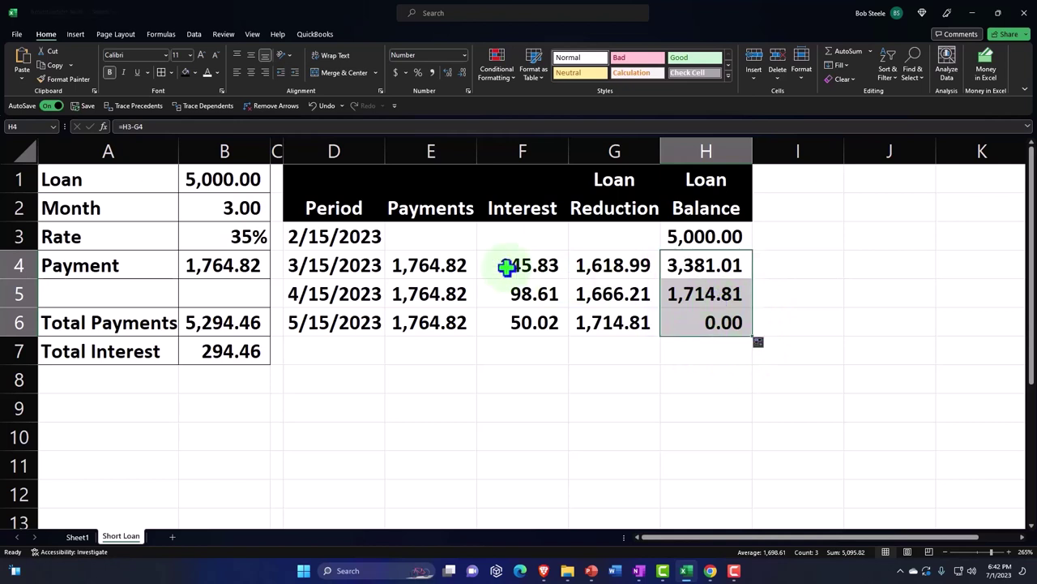
Apply borders to the amortization table body in D3:H6.
left_click_drag(347, 236, 683, 319)
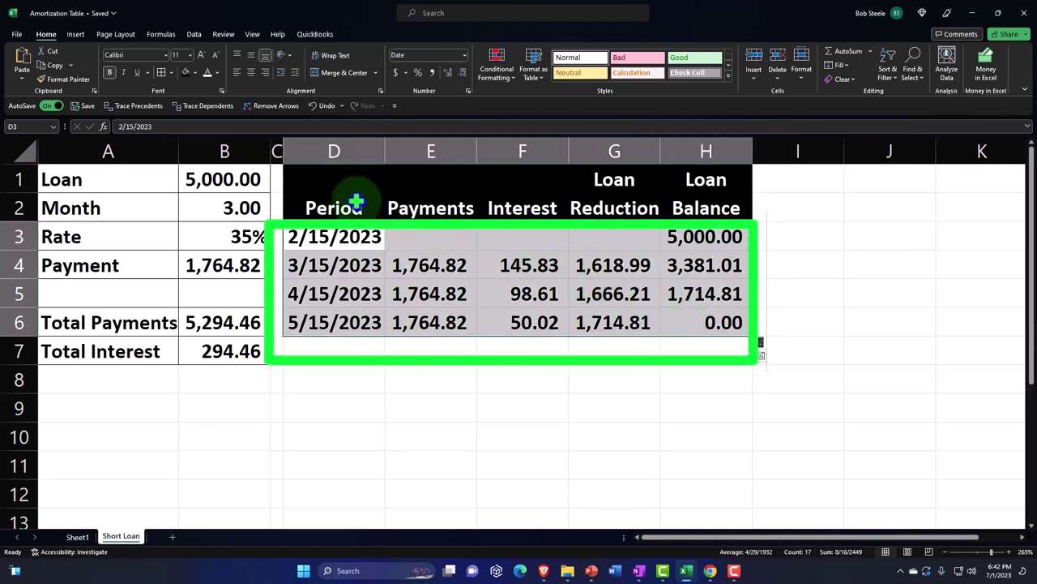
left_click(161, 73)
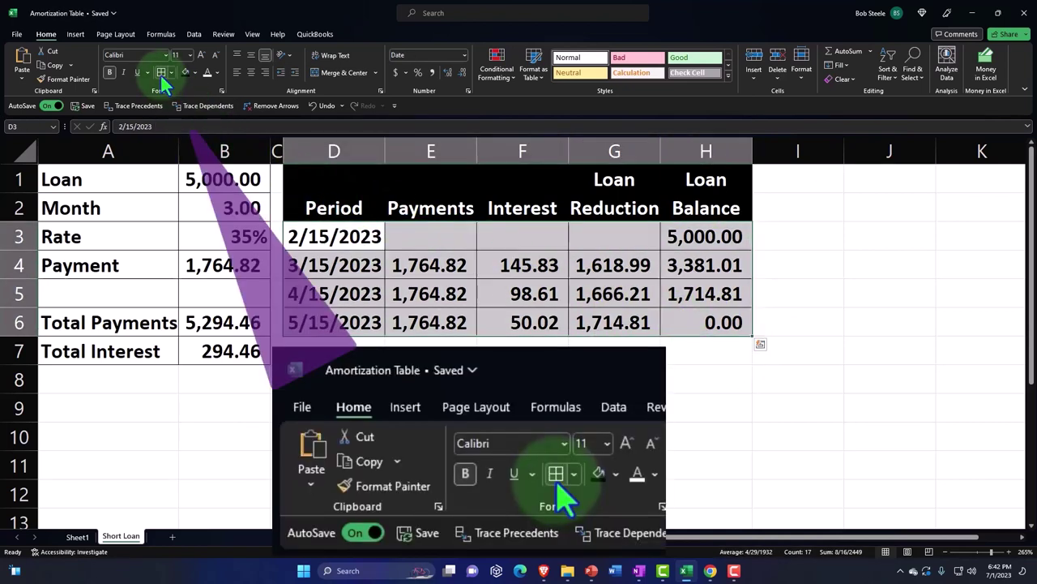
Copy the formatting of narrow column C onto column I to make a matching spacer beside the amortization table.
left_click(514, 399)
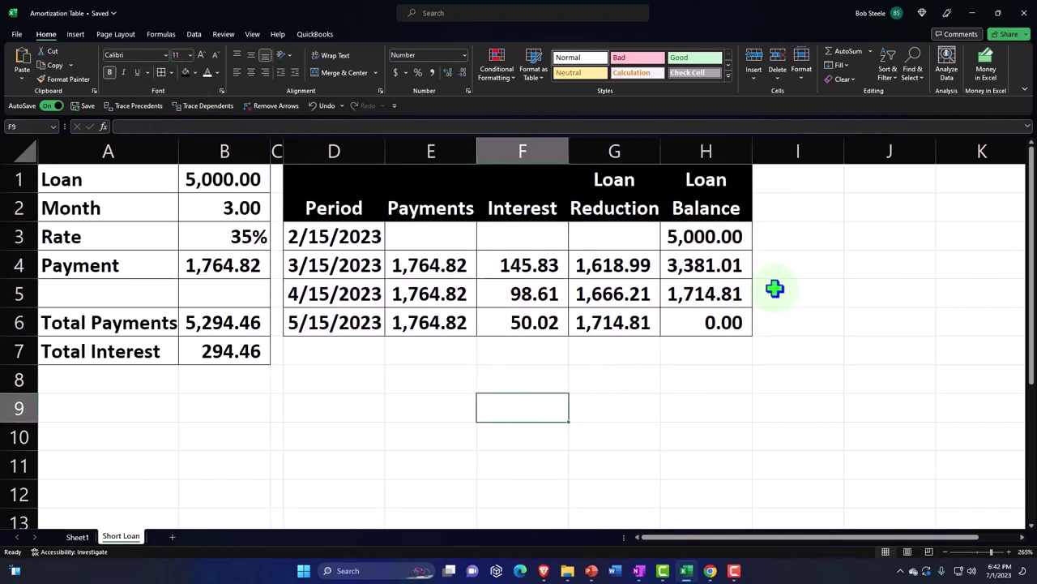
left_click(277, 147)
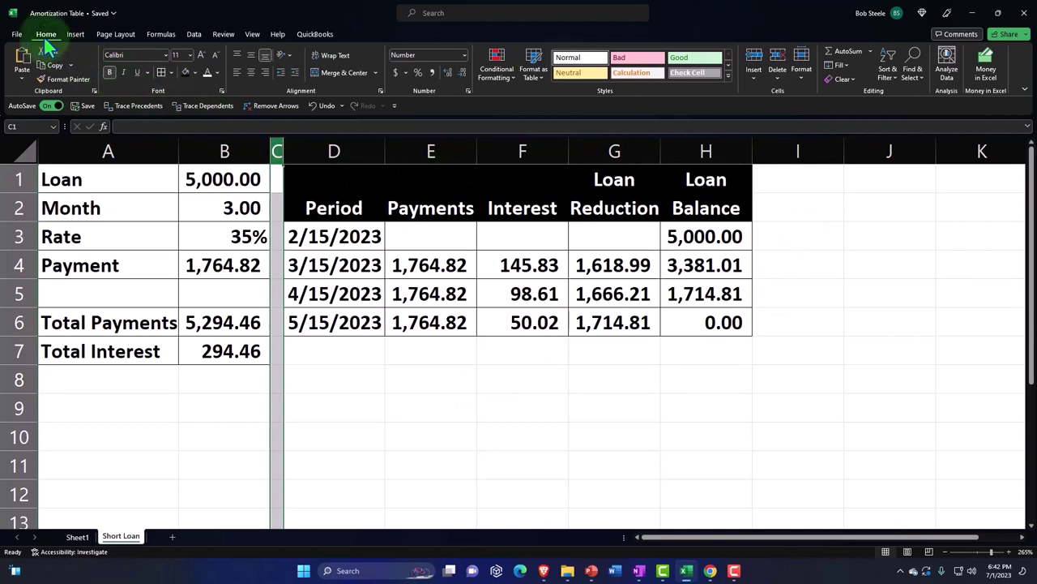
left_click(58, 80)
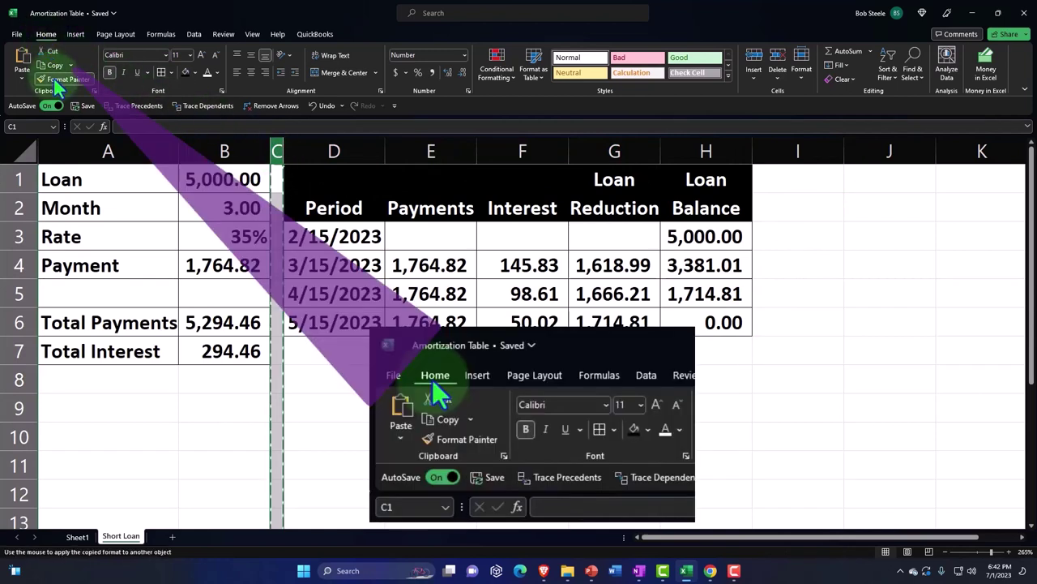
left_click(800, 154)
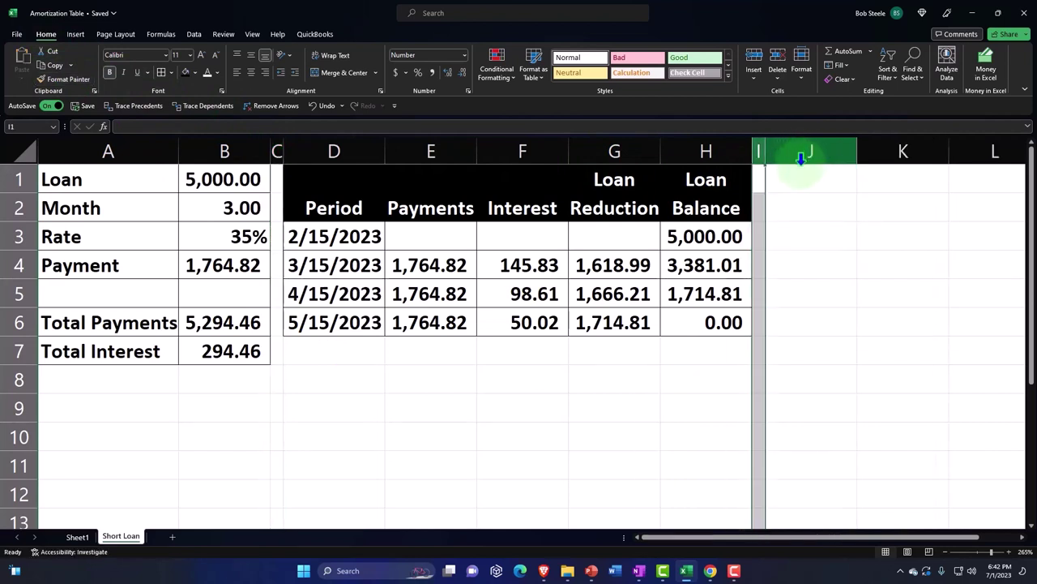
left_click(801, 172)
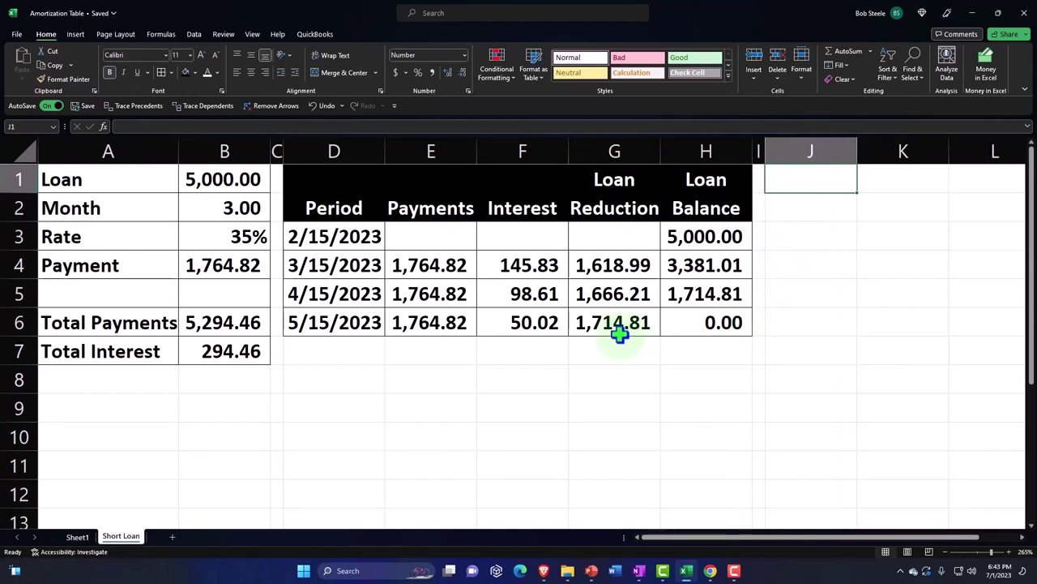
Review the loan start date, the first payment date and the row 4 payment and interest formulas.
left_click(344, 239)
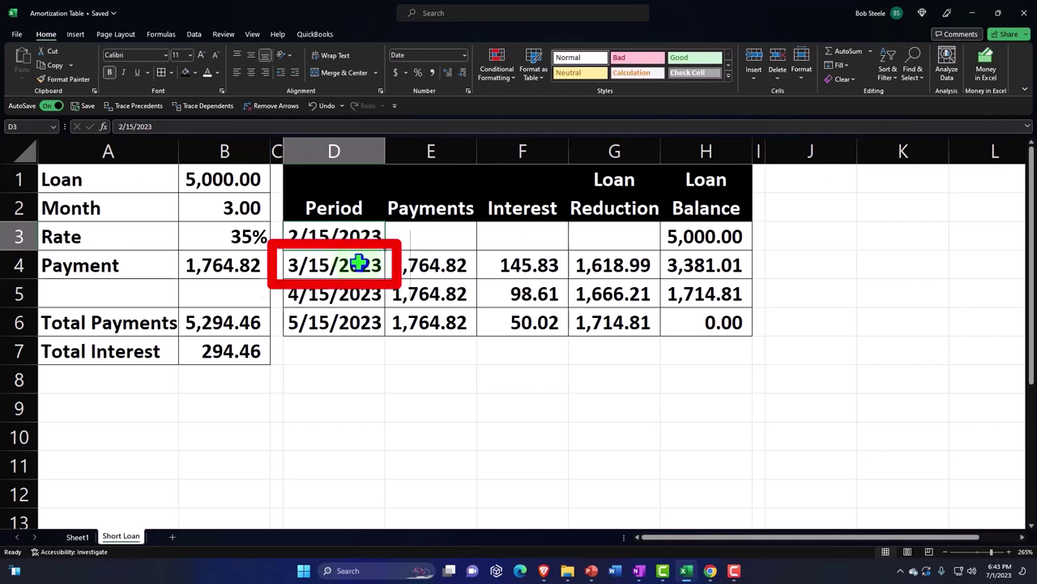
left_click(358, 264)
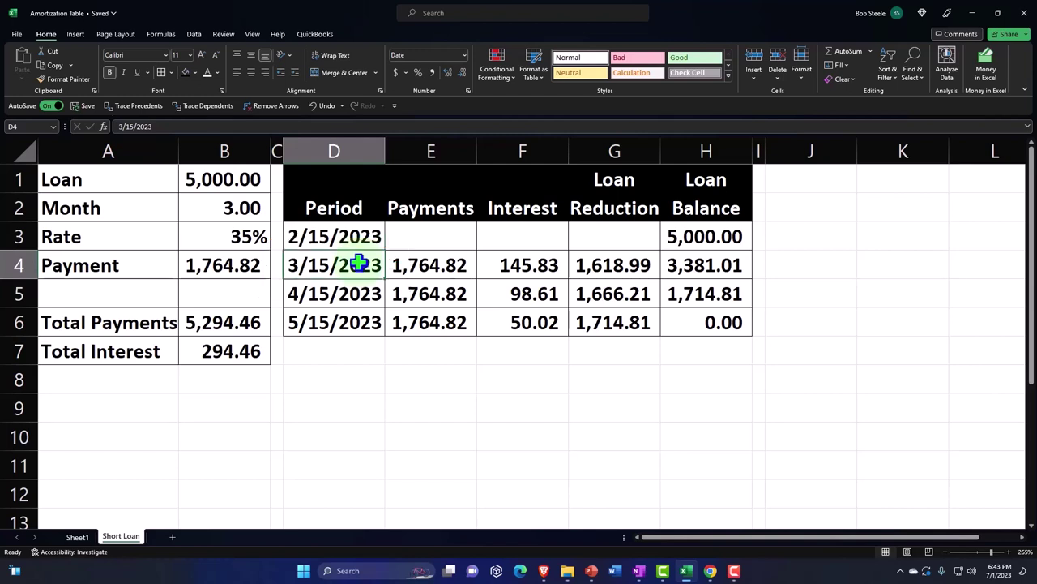
key("Up")
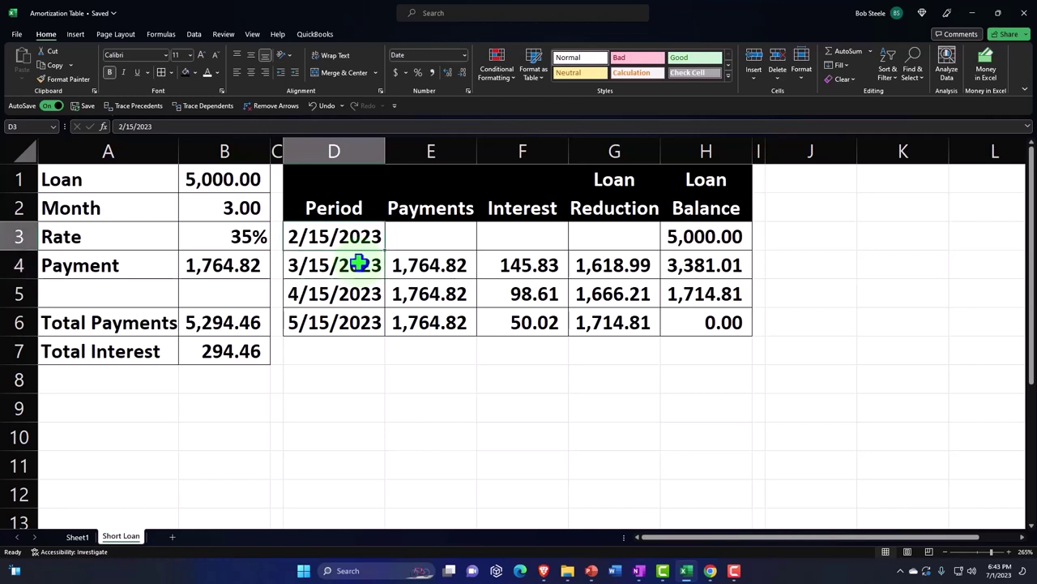
key("Down")
key("Right")
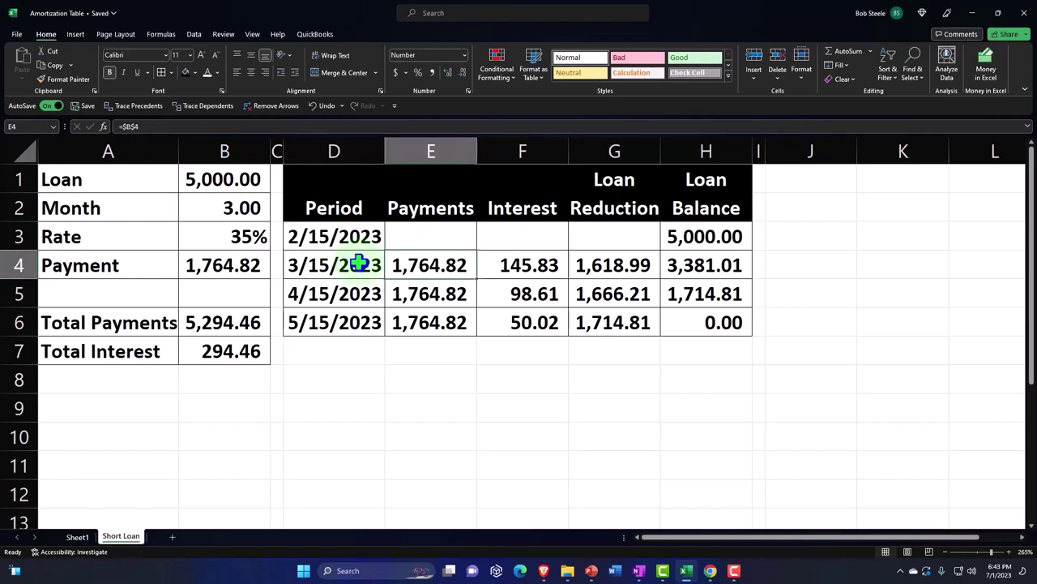
key("Right")
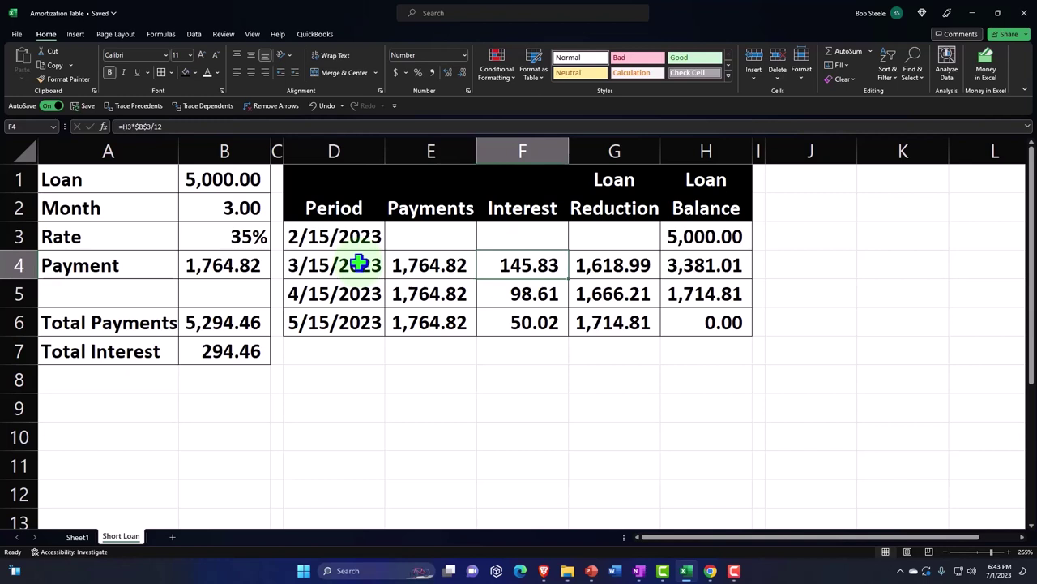
Calculate half of the first month's interest in F8 with the formula =F4/2.
key("Down")
key("Down")
key("Down")
key("Down")
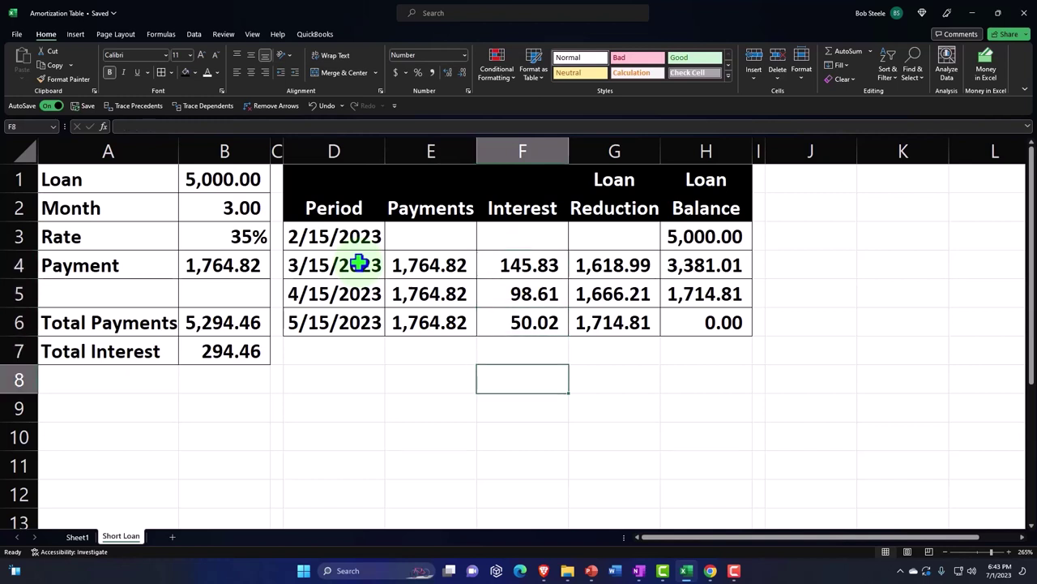
type("=")
key("Up")
key("Up")
key("Up")
key("Up")
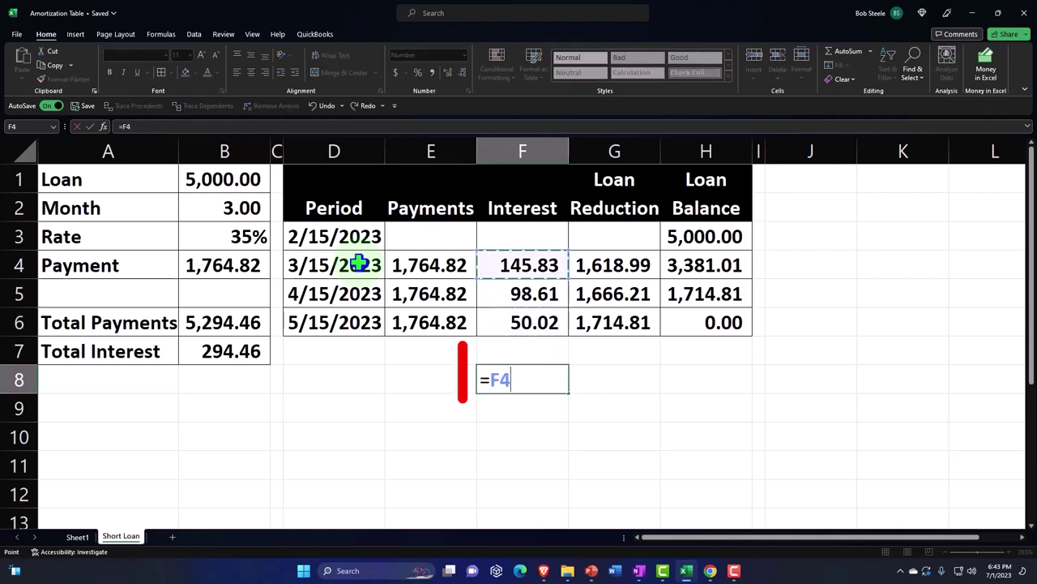
type("/2")
key("Return")
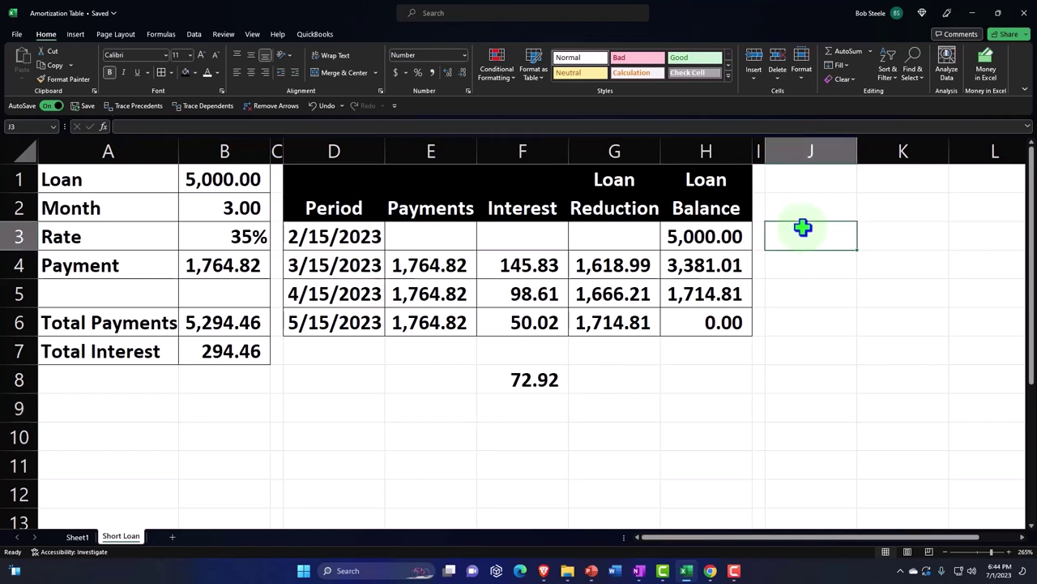
Enter the label Interest Expense in J1 and widen column J to fit it.
left_click(802, 181)
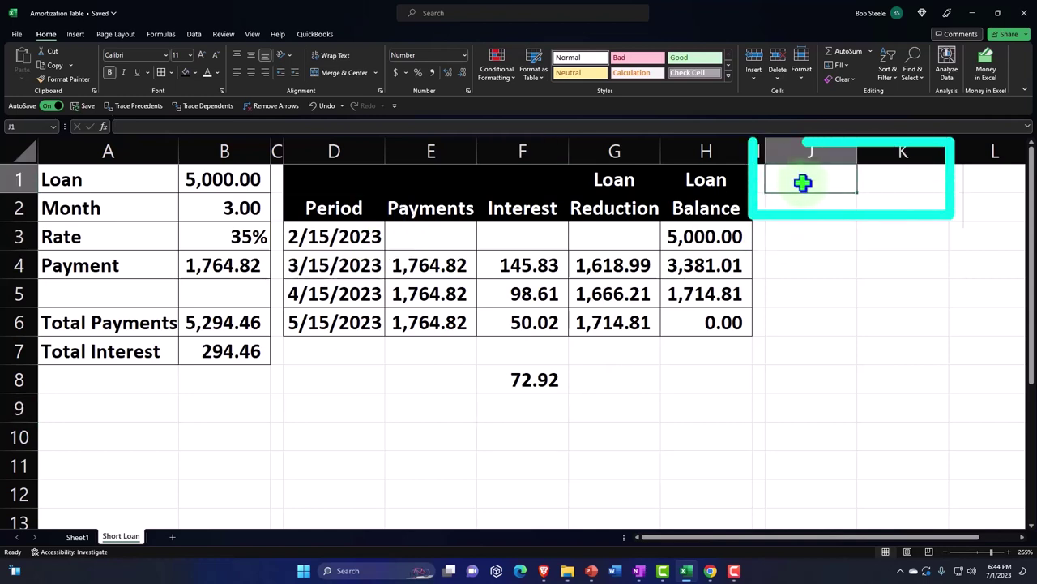
type("Interest Expense")
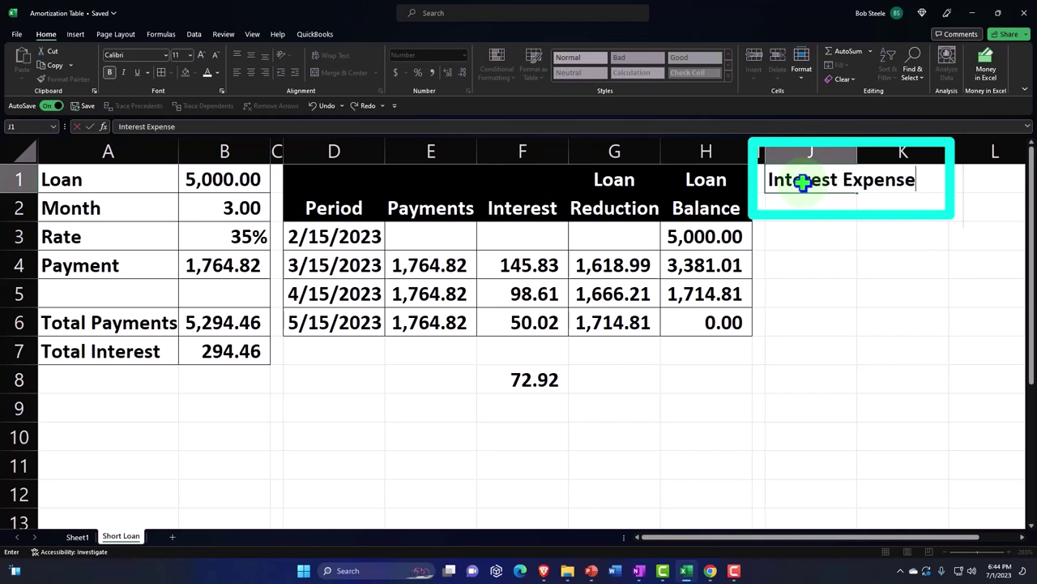
key("Tab")
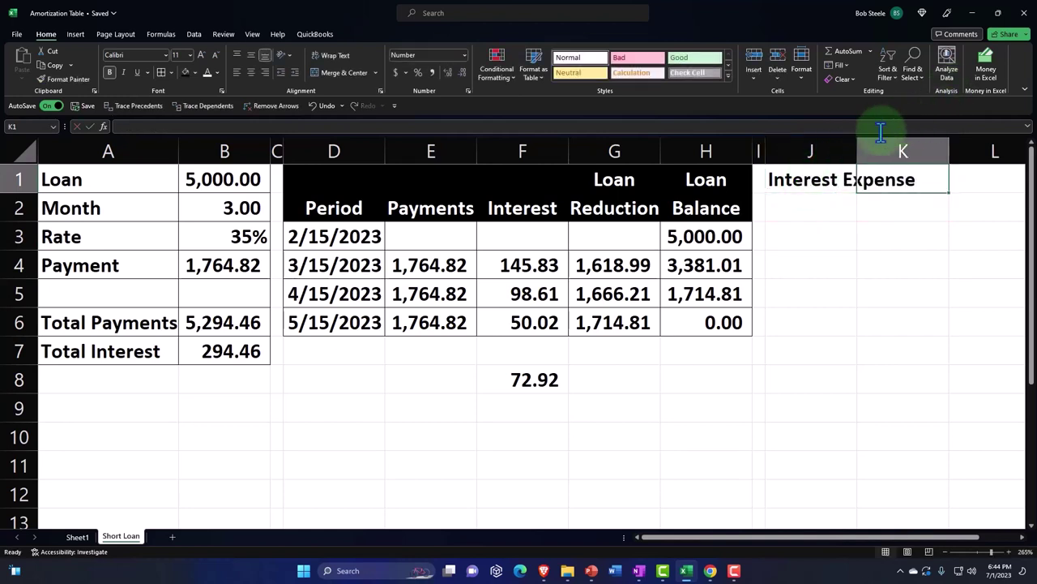
left_click_drag(858, 149, 928, 148)
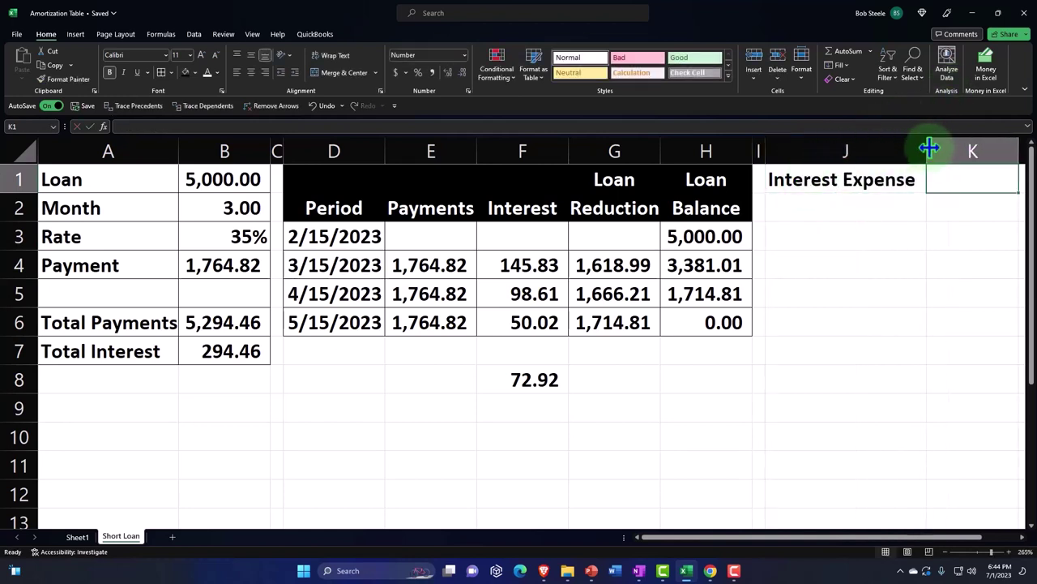
Move the Interest Expense label from J1 down to J2.
scroll(929, 148, "right", 1)
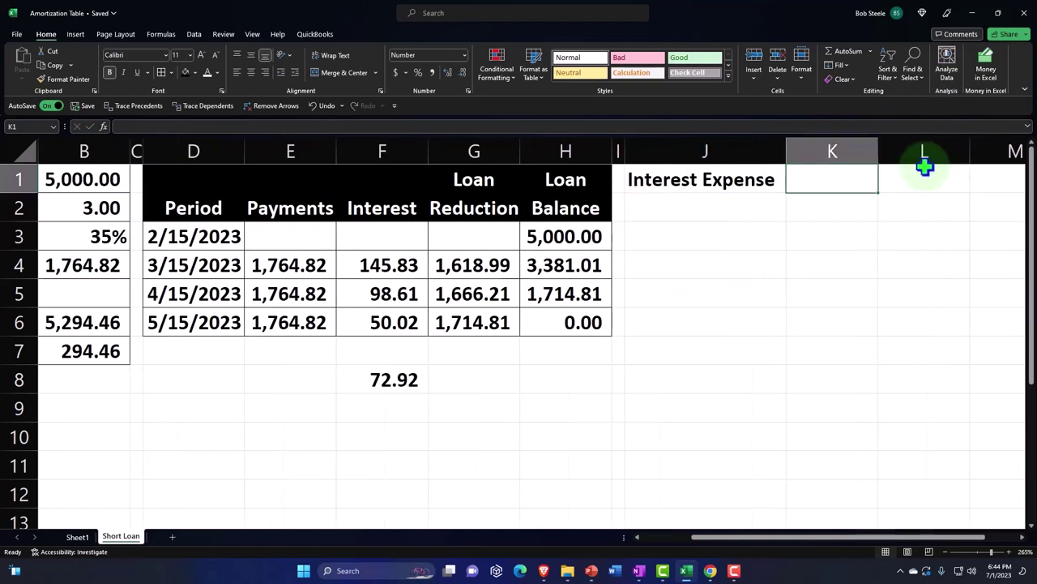
left_click(770, 181)
left_click_drag(768, 194, 768, 222)
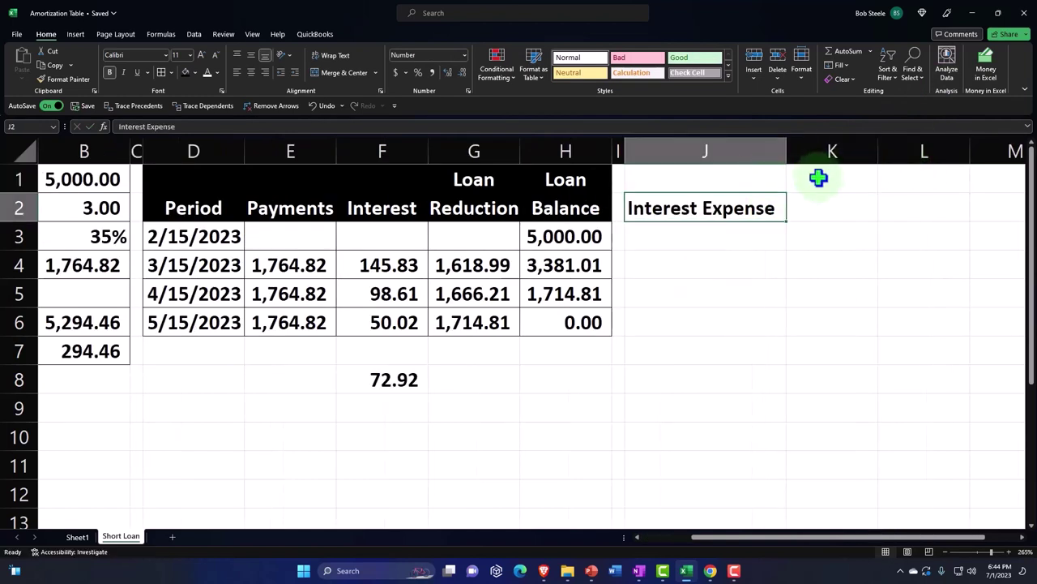
Enter the journal entry column headings Debit in K1 and Credit in L1.
left_click(829, 172)
type("Debit")
key("Tab")
type("Credit")
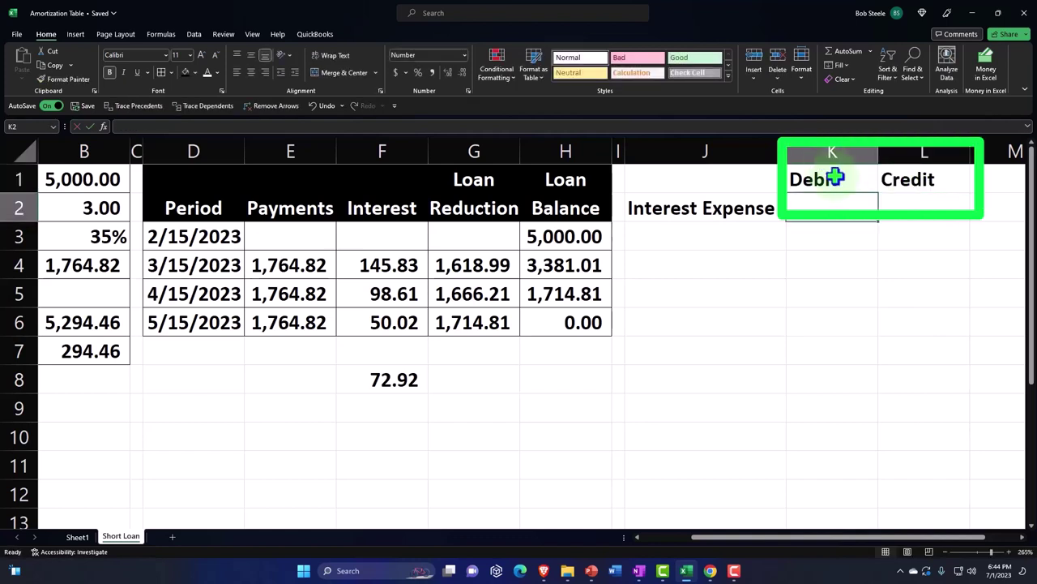
Format the Debit and Credit headings with a black fill, white font and centered alignment.
left_click_drag(829, 171, 882, 174)
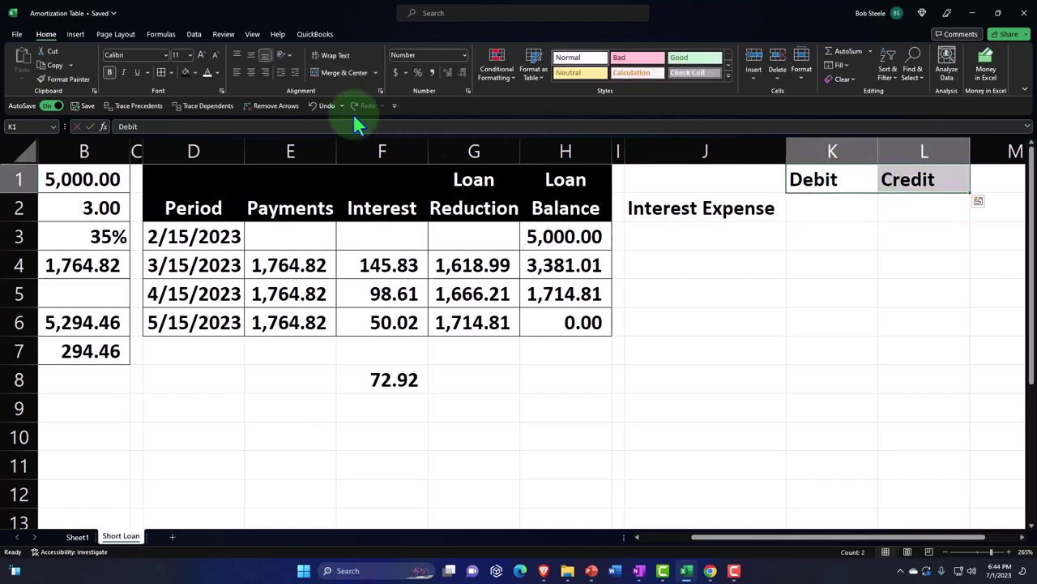
left_click(186, 72)
left_click(207, 72)
left_click(250, 72)
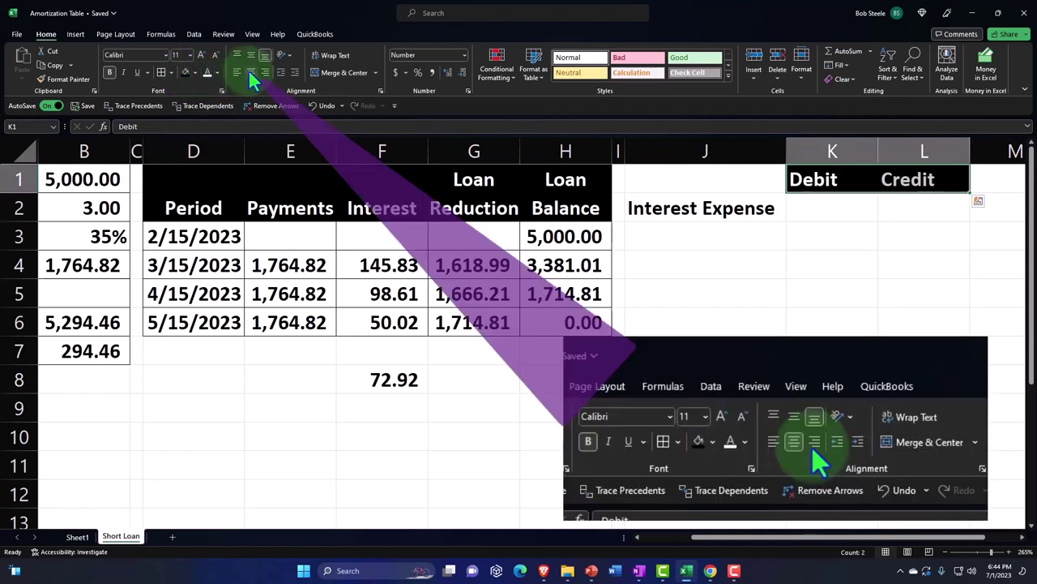
Enter the interest expense debit in K2 as half of the first month's interest, =F4/2.
left_click(833, 213)
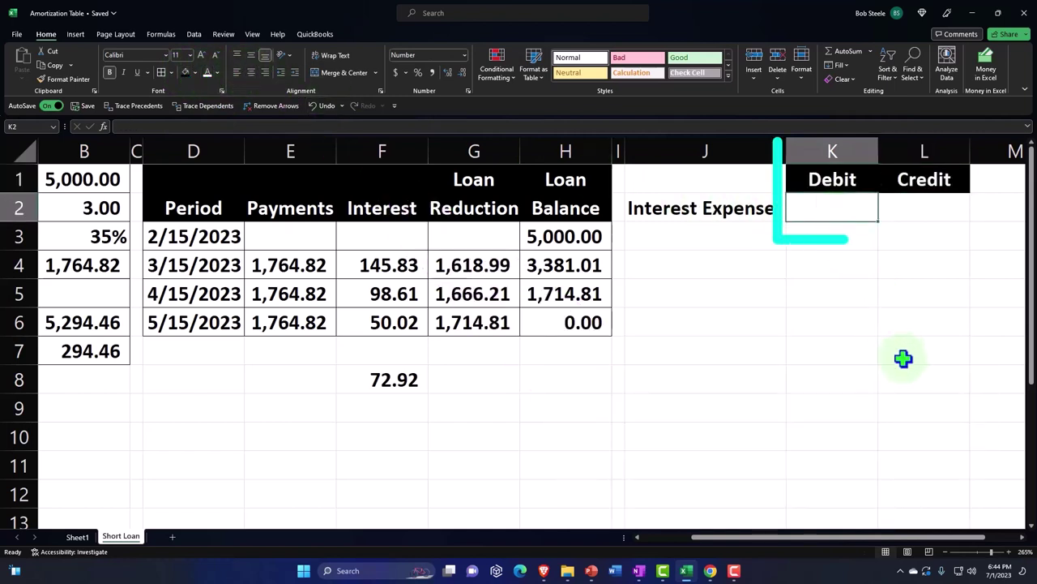
type("=")
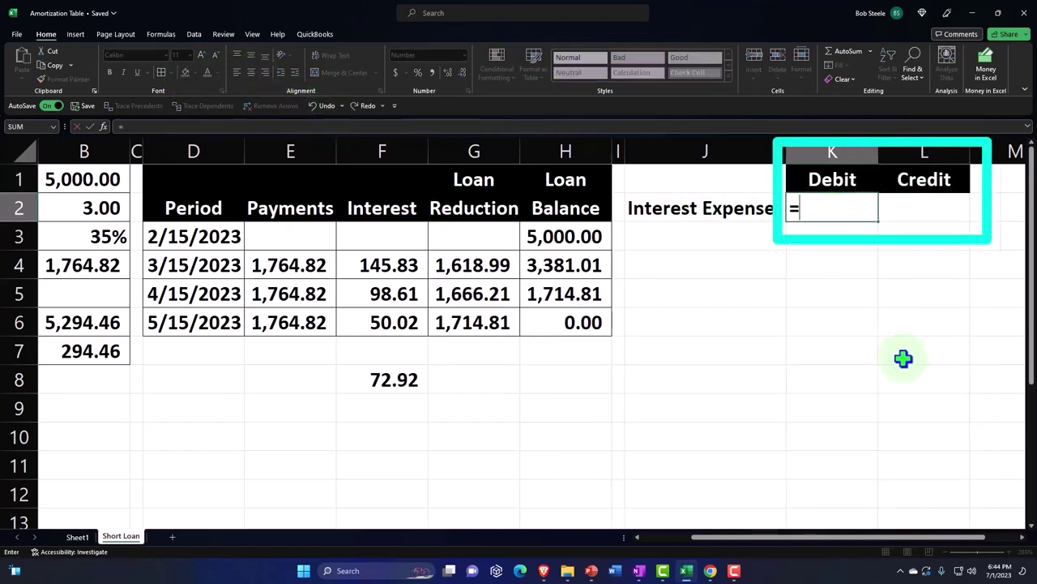
key("Left")
key("Left")
key("Left")
key("Left")
key("Left")
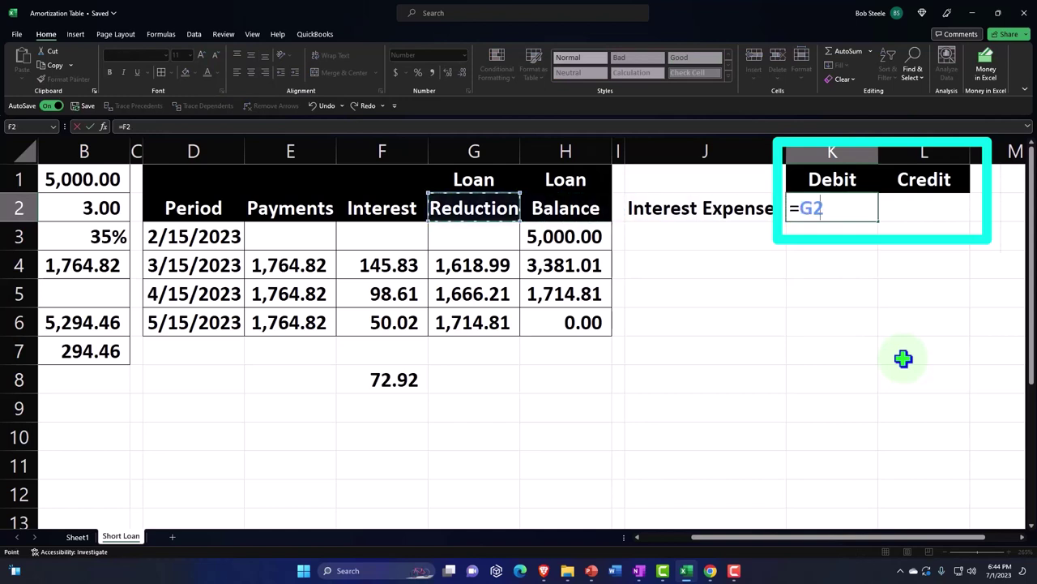
key("Down")
key("Down")
type("/2")
key("Return")
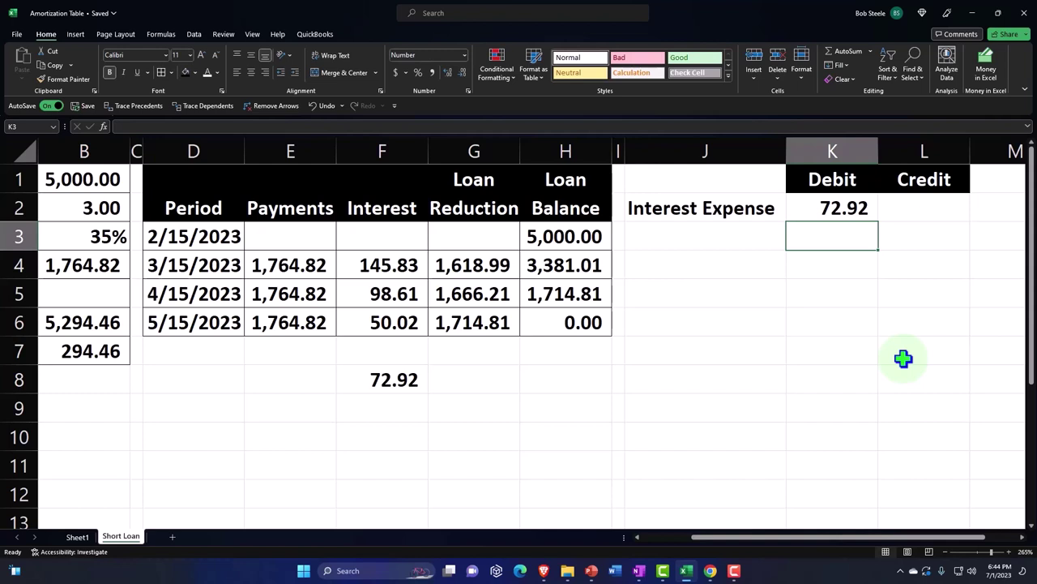
Enter the label Interest Payable in J3, below Interest Expense.
key("Left")
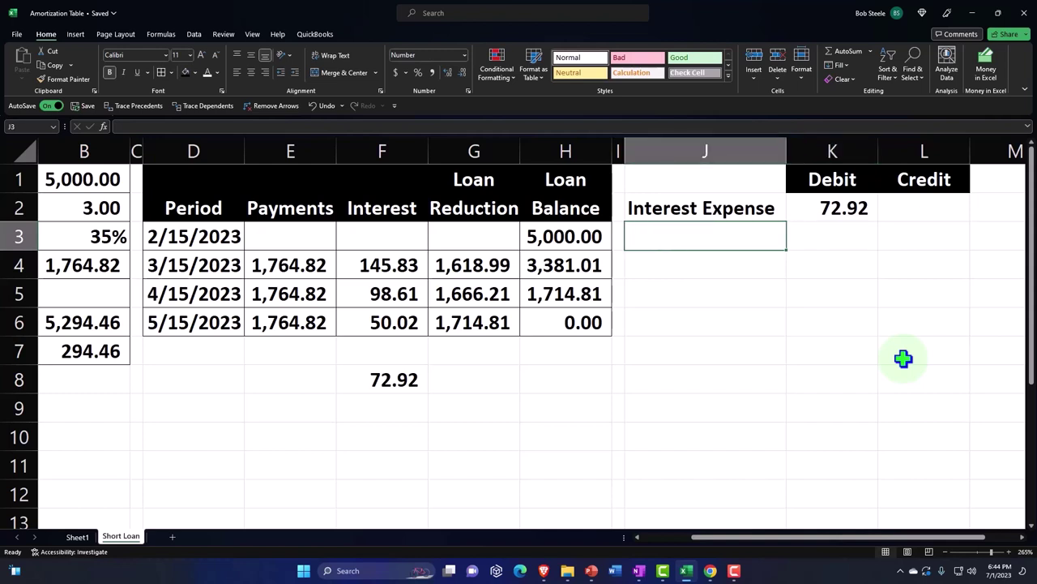
type("Interest ")
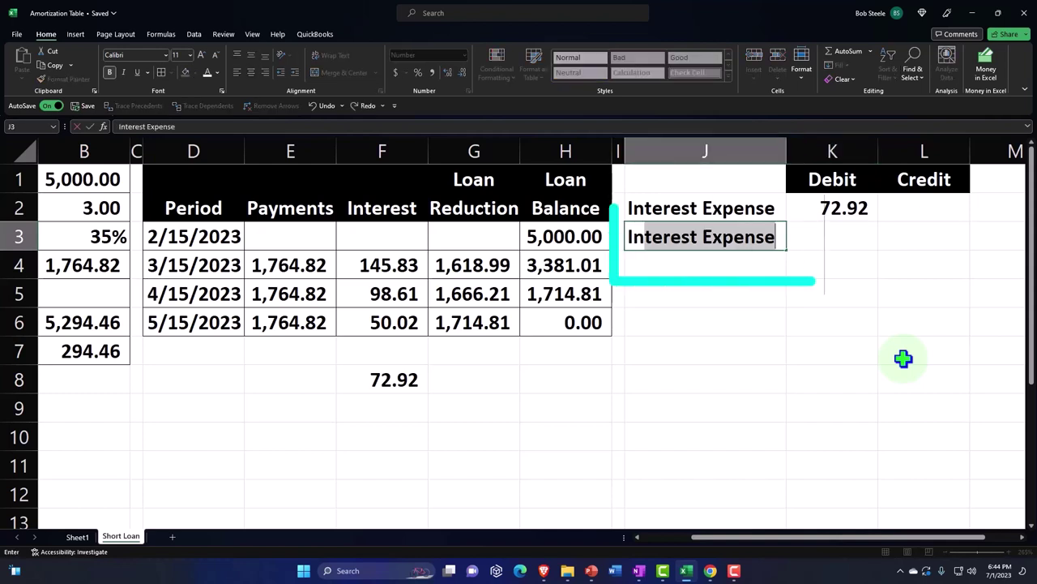
type("Payable")
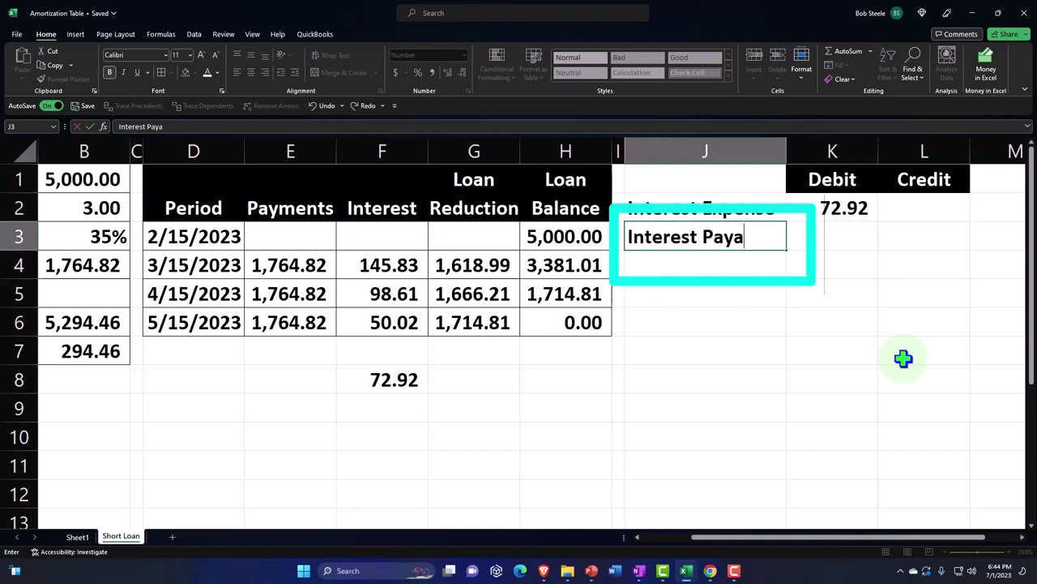
Enter the Interest Payable credit in L3 as the negative of the debit in K2.
key("Tab")
key("Tab")
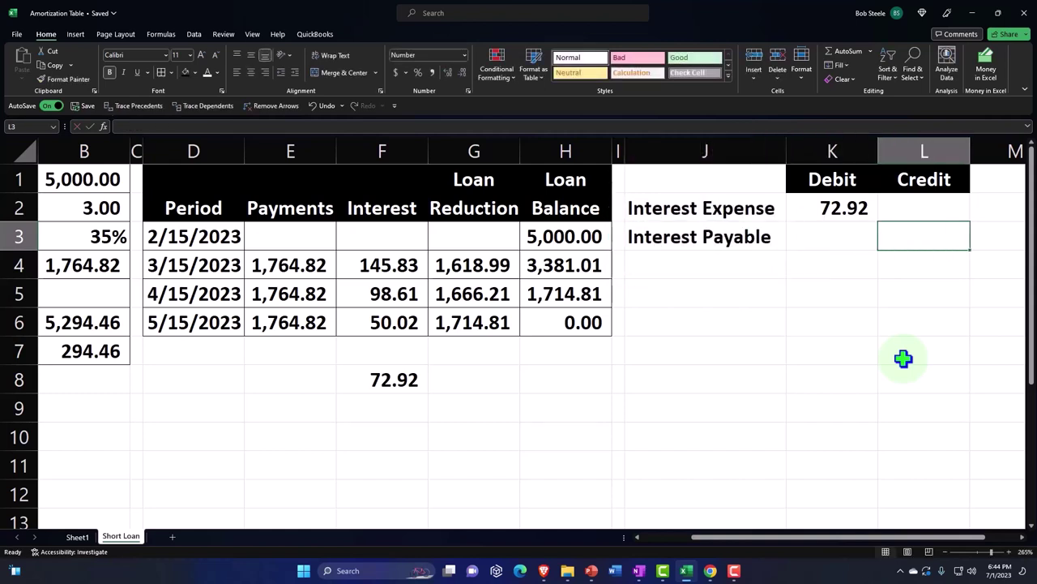
type("-")
key("Up")
key("Left")
key("Return")
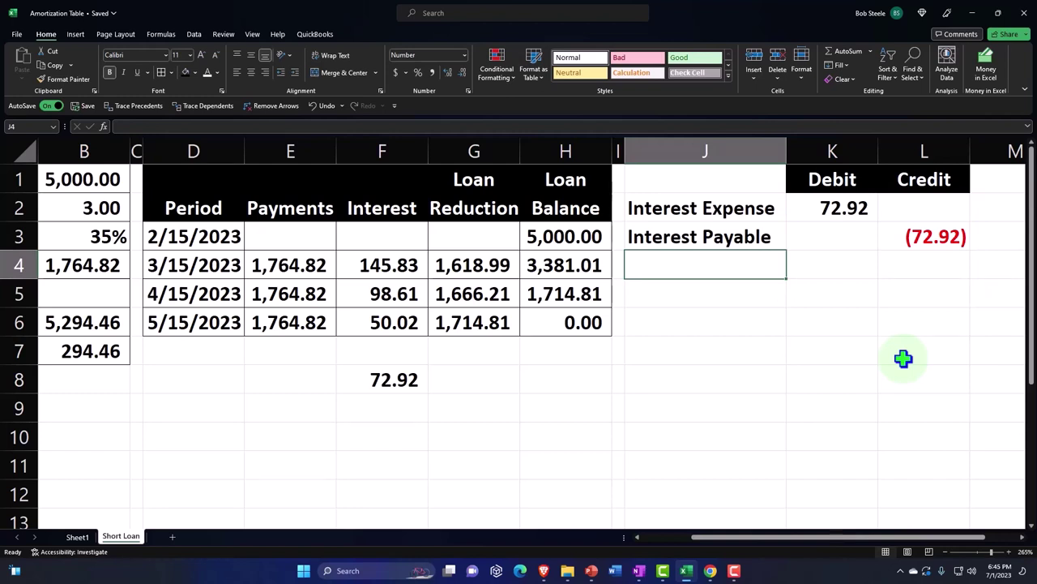
Review the interest expense formula in K2 against the first payment row of the amortization table, E4:H4.
left_click(825, 208)
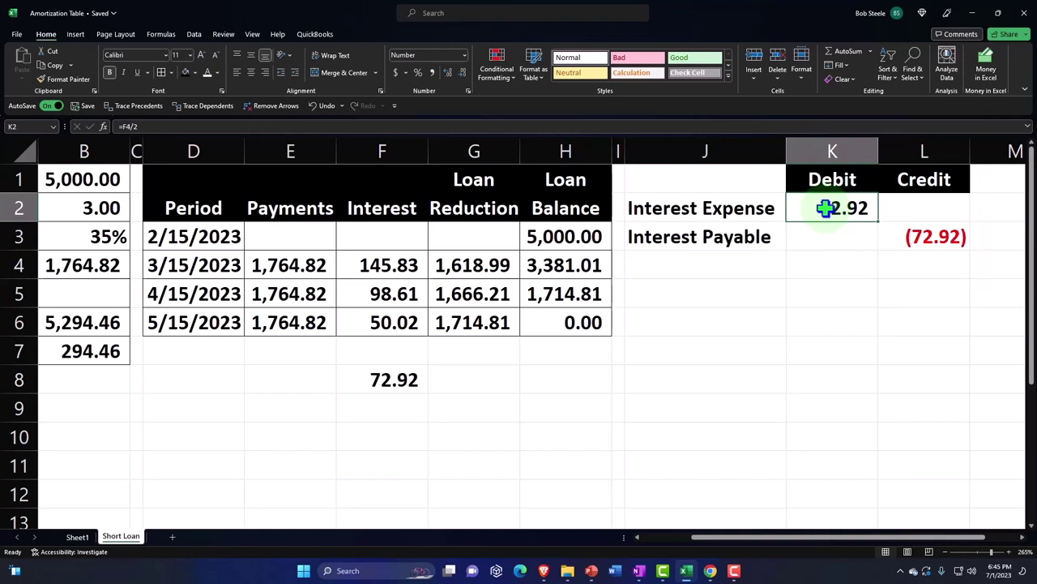
mouse_move(141, 237)
left_mouse_down()
mouse_move(235, 286)
mouse_move(159, 238)
left_mouse_up()
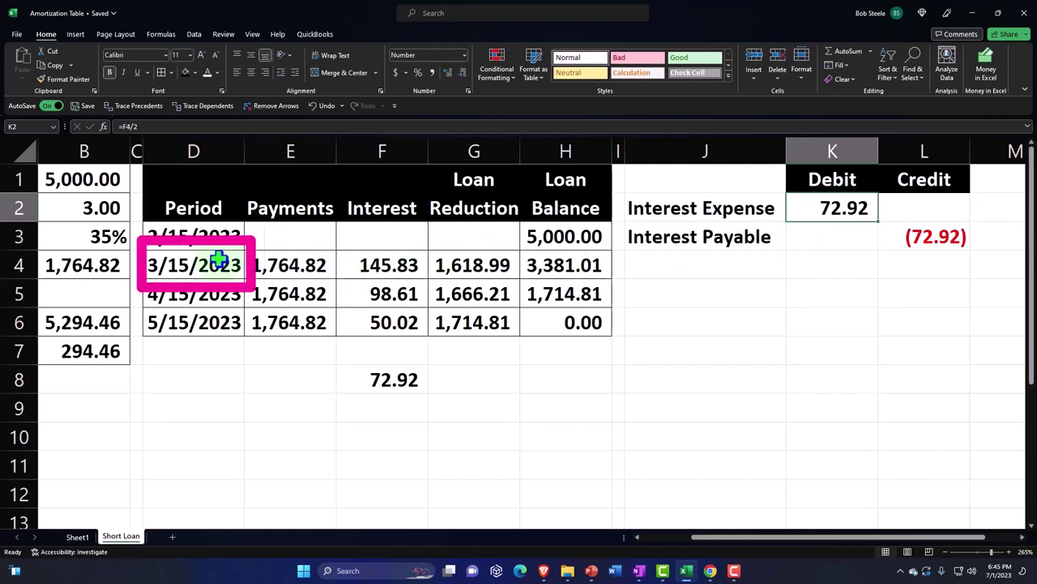
left_click_drag(267, 264, 527, 269)
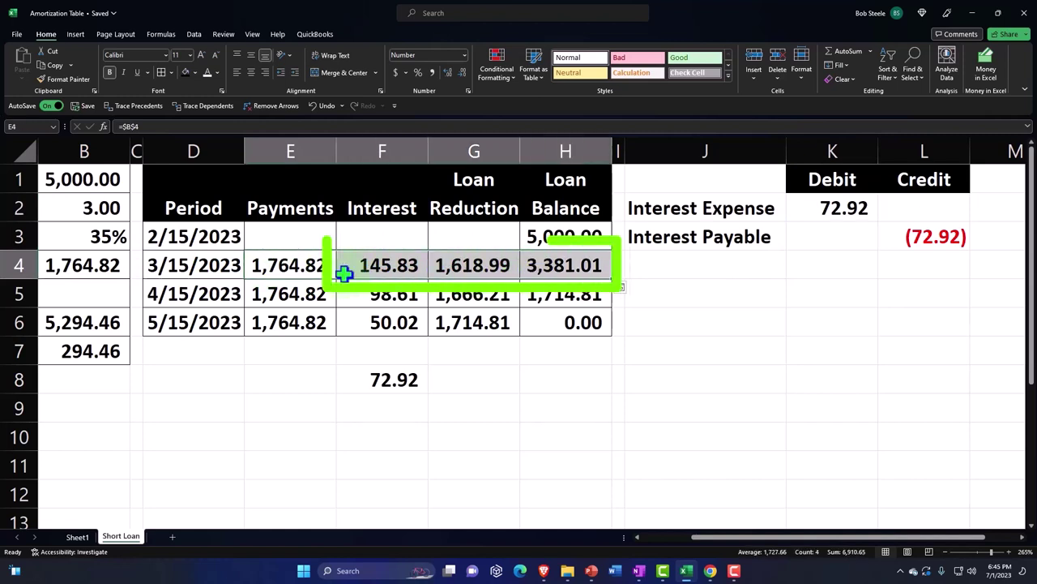
left_click(672, 290)
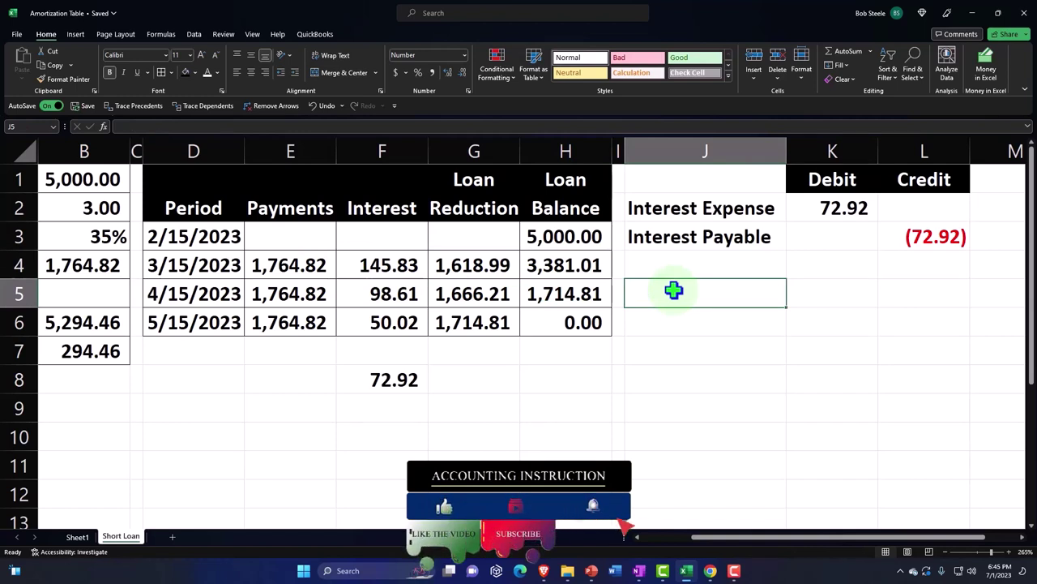
Begin a second journal entry in J5 by referencing the Interest Expense label in J2.
type("+")
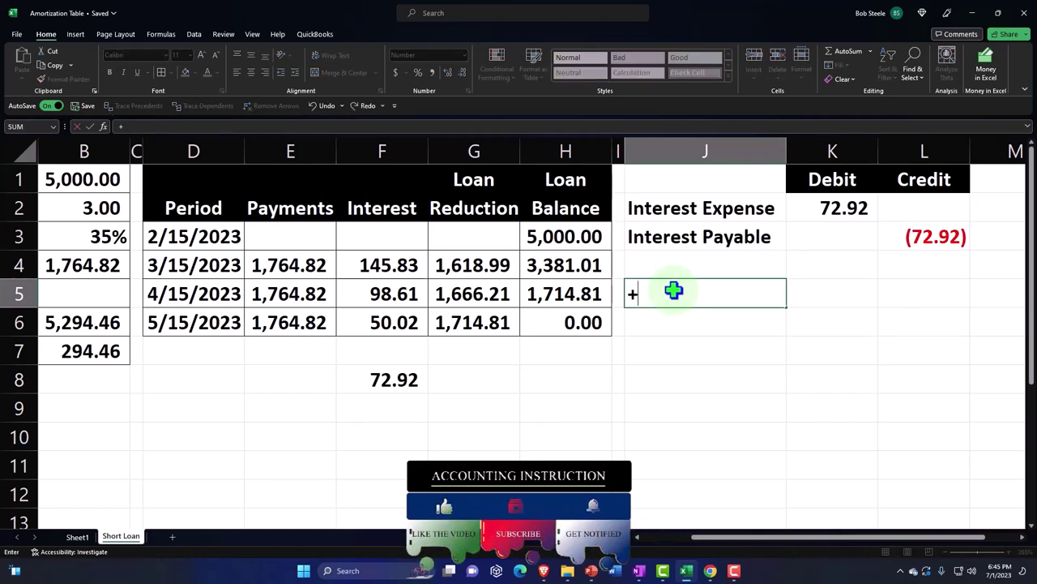
key("Up")
key("Up")
key("Up")
key("Up")
key("Down")
key("Return")
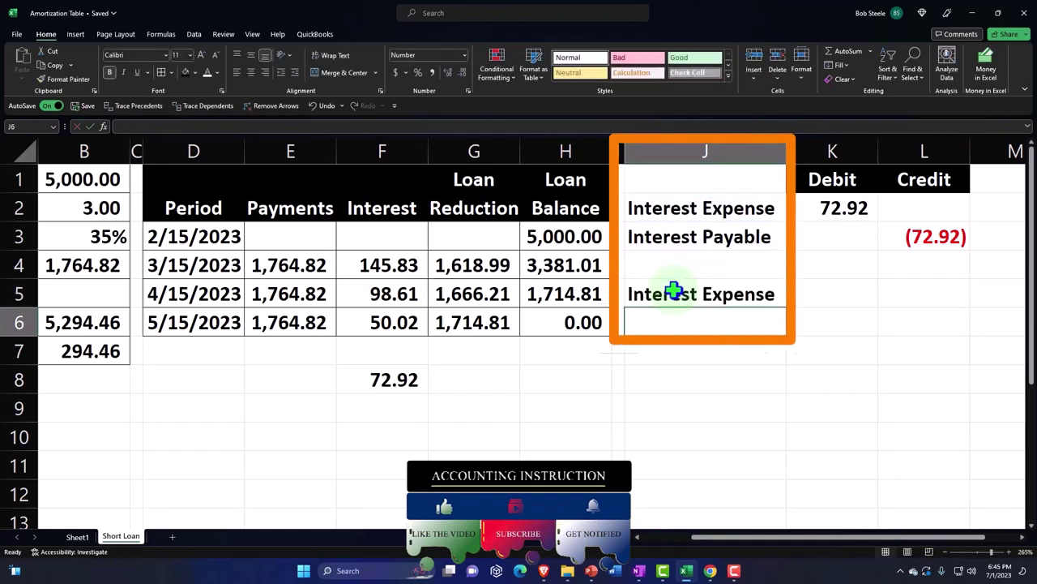
Enter the interest expense debit in K5 as a reference to the first payment's interest in F4.
key("Right")
key("Up")
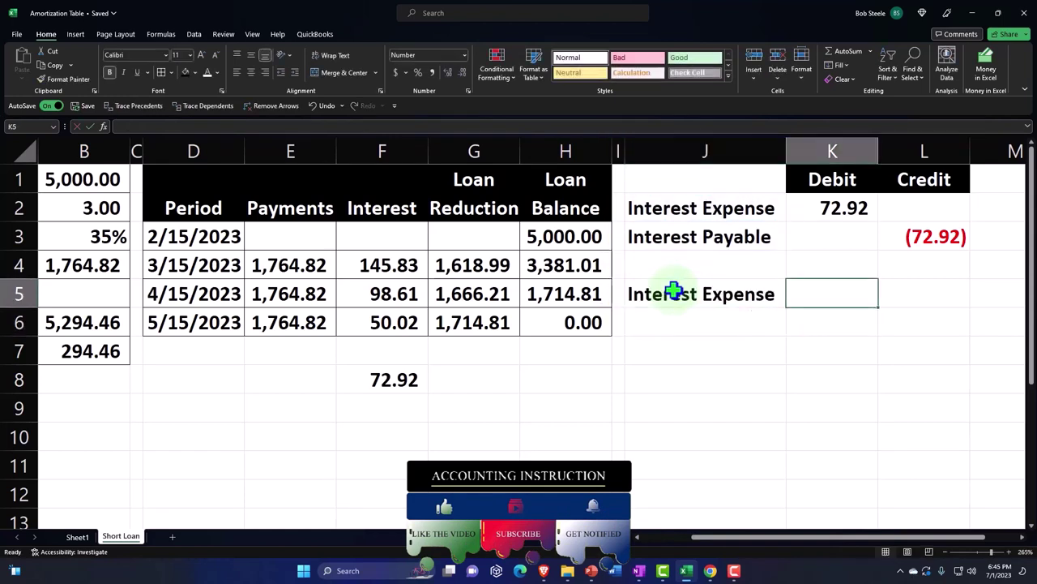
type("+")
key("Left")
key("Left")
key("Left")
key("Left")
key("Left")
key("Up")
key("Return")
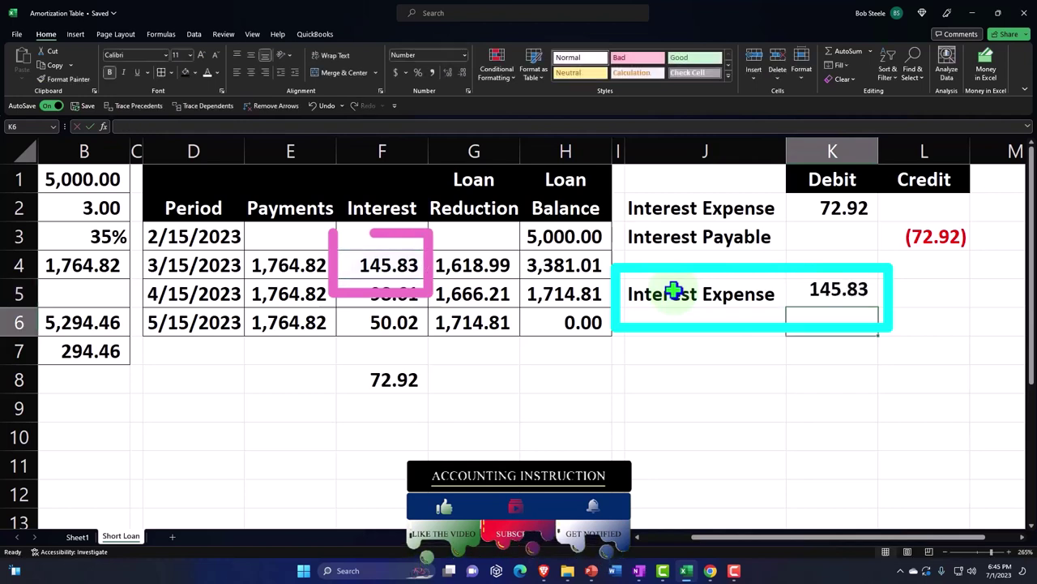
Enter the label Loan in J6, below the second Interest Expense line.
key("Left")
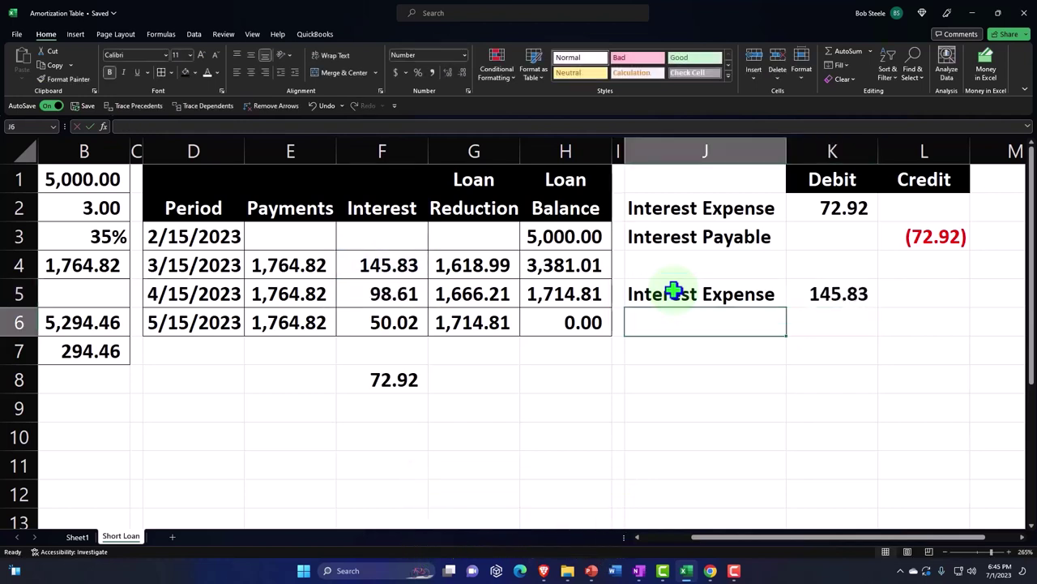
type("Loan red")
key("BackSpace")
type("d")
key("BackSpace")
key("BackSpace")
key("Tab")
Enter the loan amount in L6 as the negative of the first payment's loan reduction, =-G4.
key("Tab")
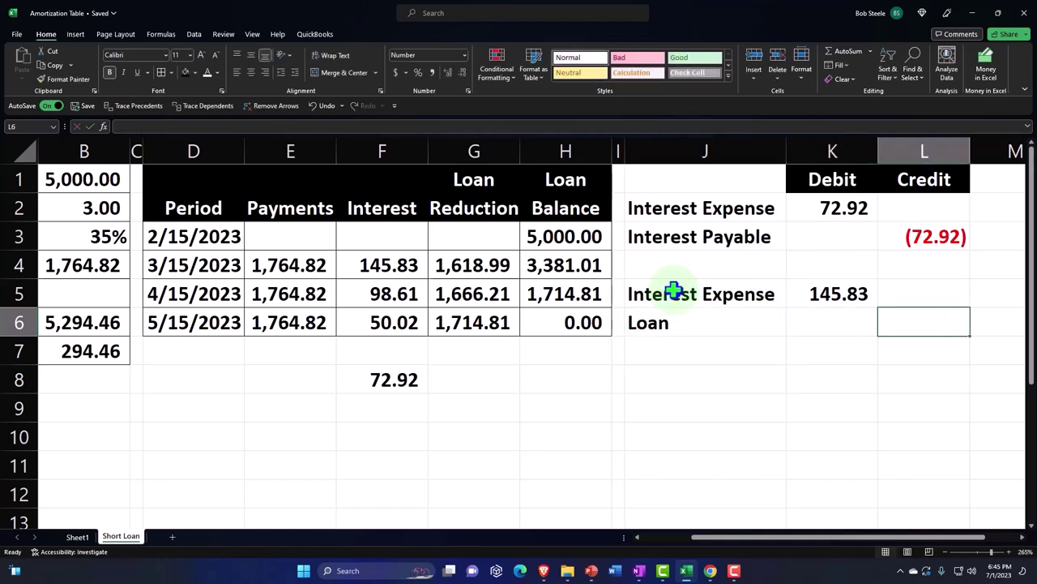
type("-")
key("Left")
key("Left")
key("Left")
key("Left")
key("Left")
key("Up")
key("Up")
key("Return")
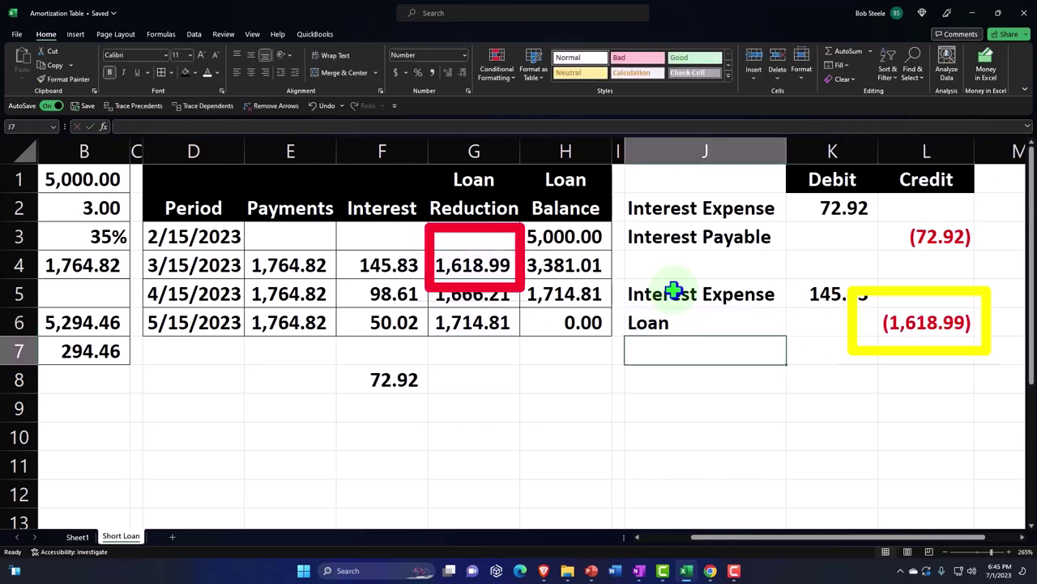
Enter the label Cash in J7, below Loan.
type("Payment")
key("Tab")
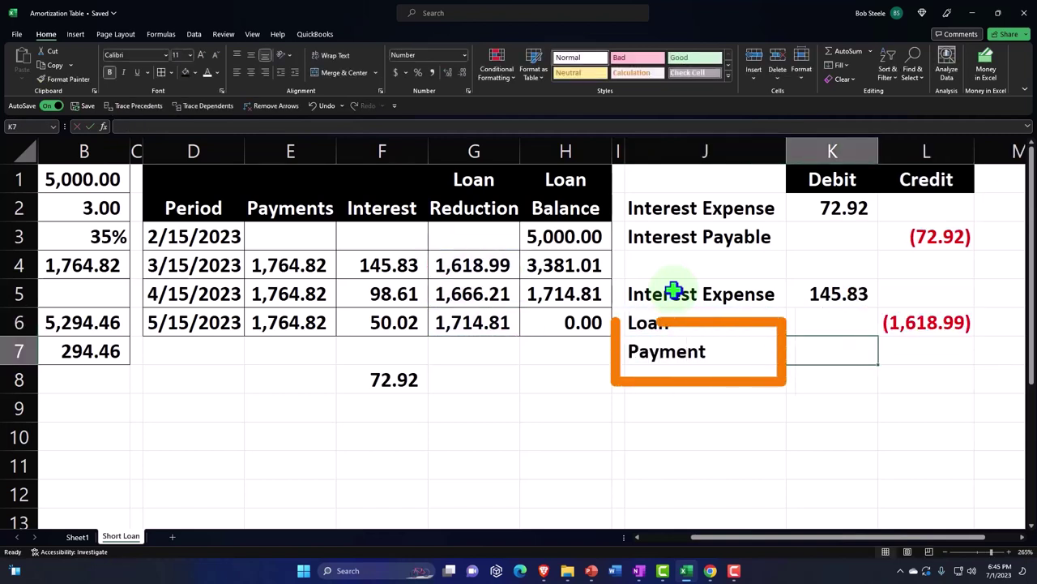
key("Left")
type("Cash")
key("Tab")
Enter the balancing cash amount in L7 as =-SUM(K5:L6) and check its formula.
key("Tab")
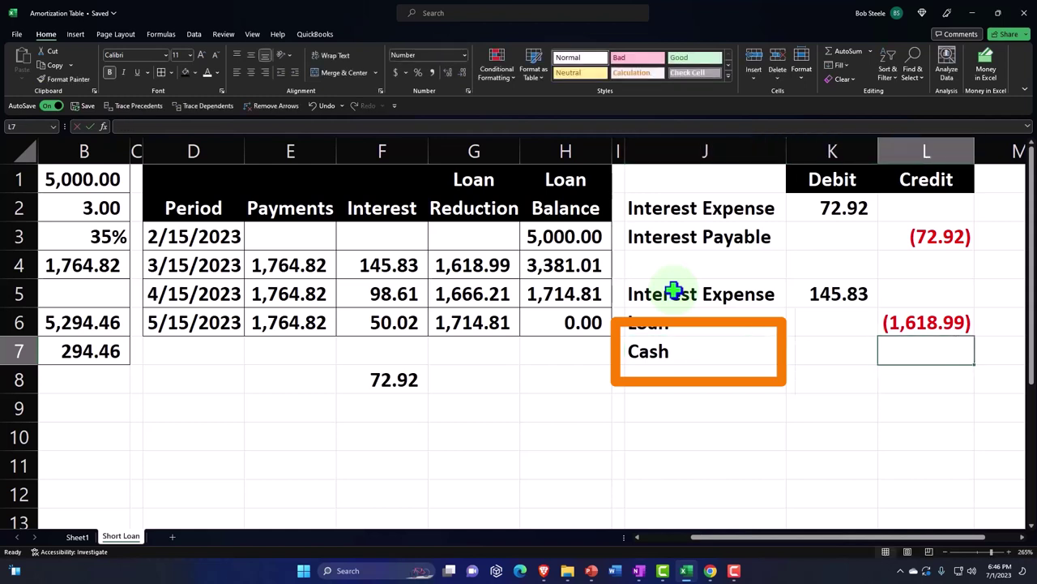
type("-sum(")
key("Up")
key("shift+Up")
key("shift+Left")
key("Return")
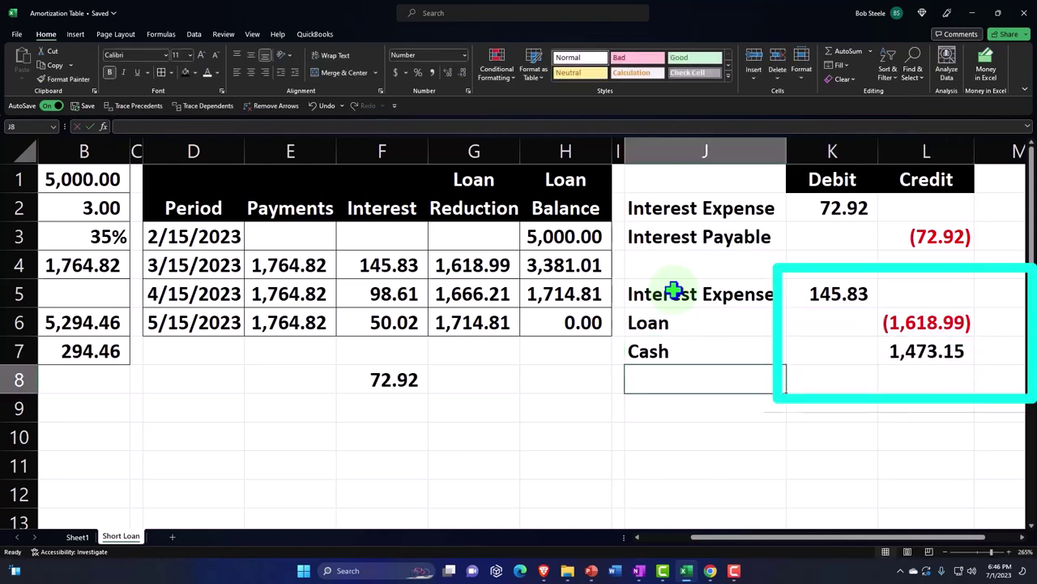
double_click(894, 351)
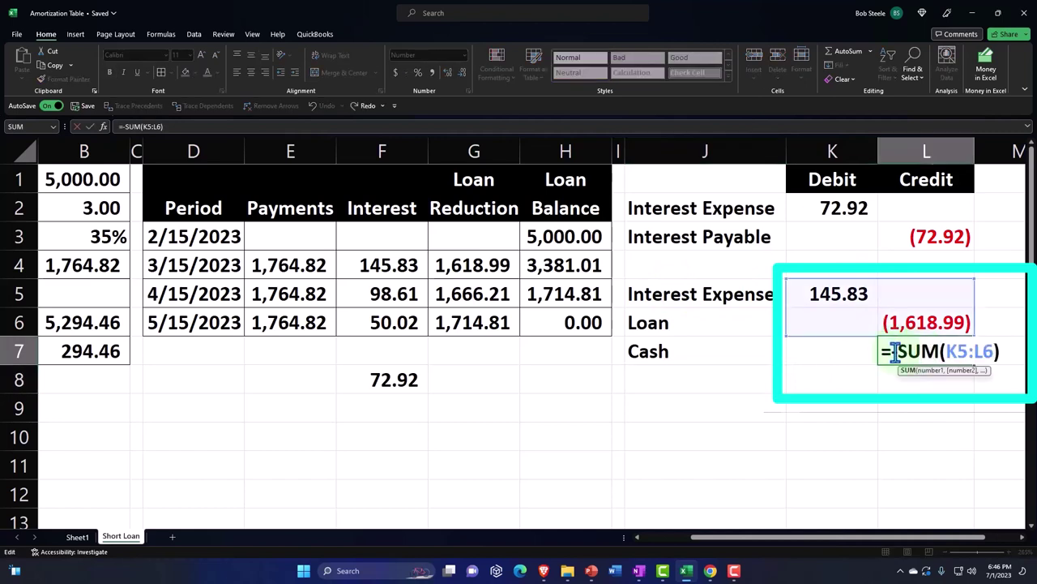
key("Return")
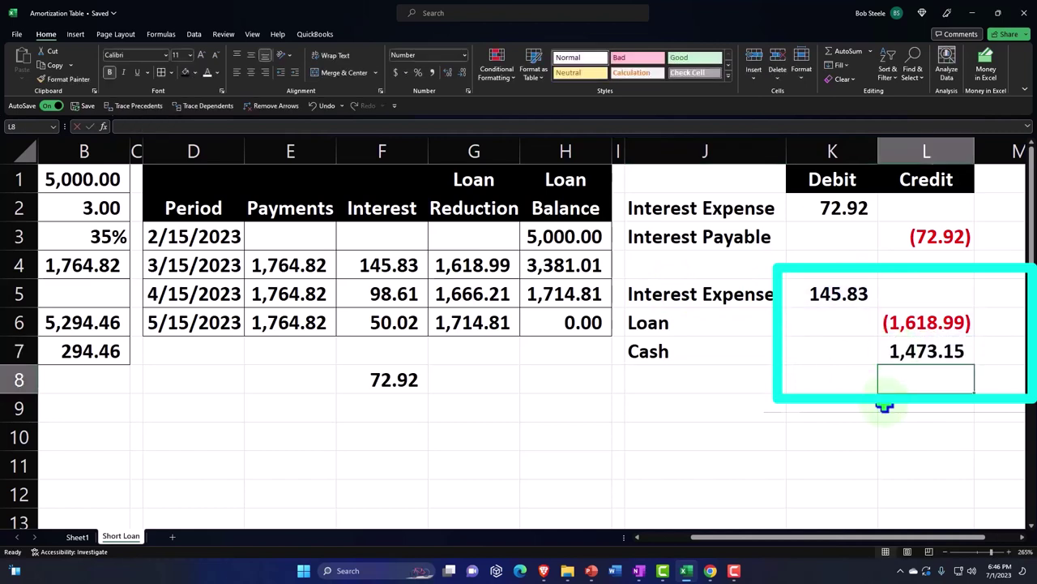
Move the loan amount from L6 to the debit cell K6 and make it positive by removing the minus sign.
left_click(903, 324)
left_click_drag(904, 344, 815, 347)
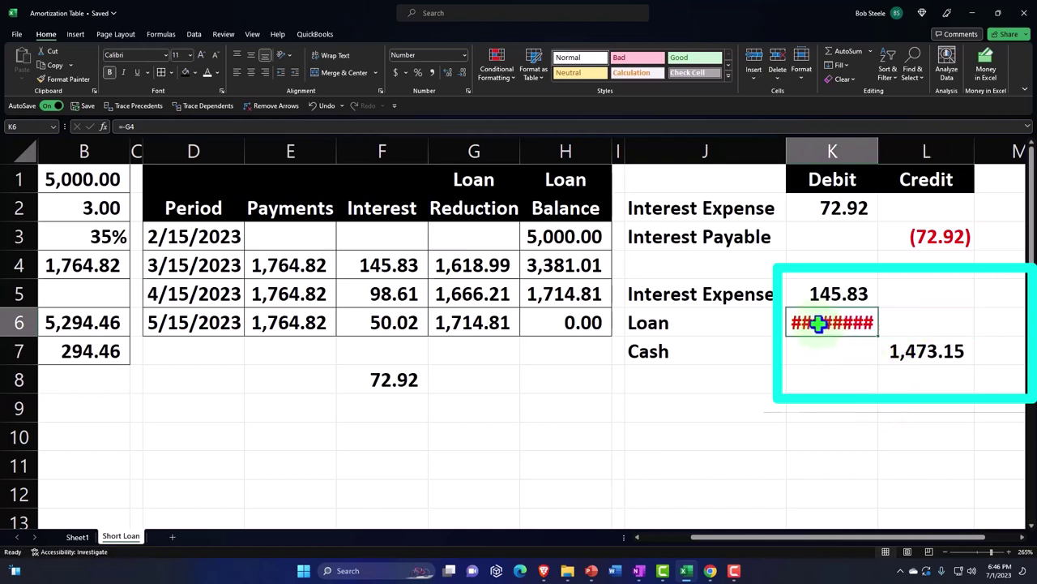
key("F2")
key("Home")
key("Right")
type("-")
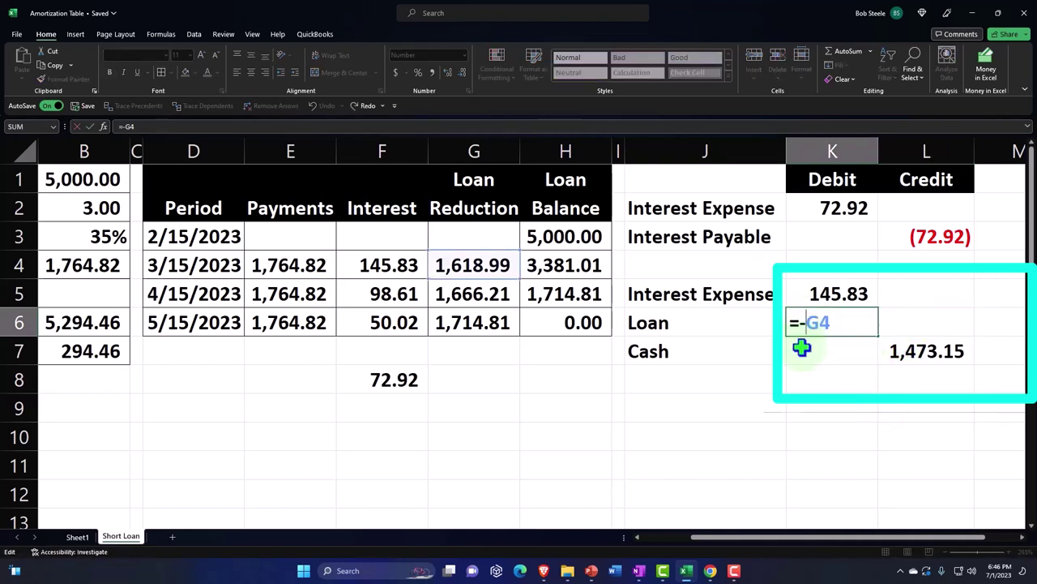
key("Return")
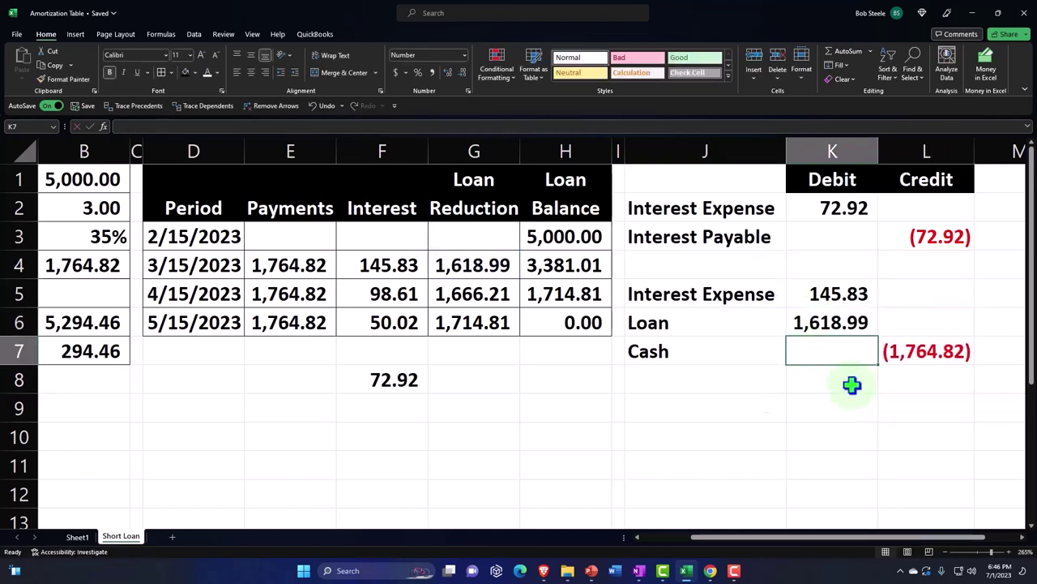
Review the cash credit formula in L7 and the accrued interest entry in J2:L3.
left_click(926, 359)
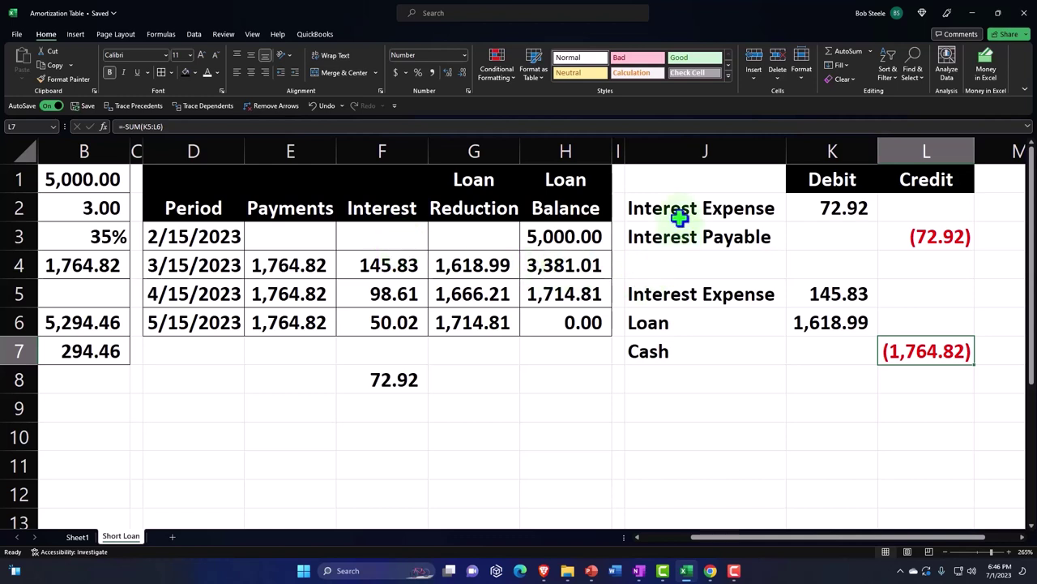
left_click_drag(678, 213, 887, 224)
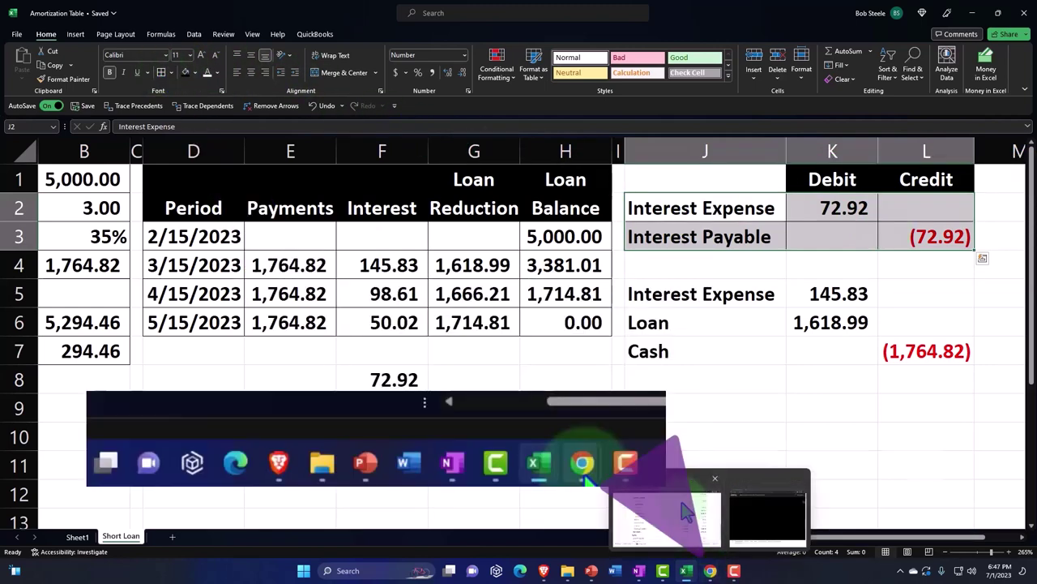
Switch to Xero in Chrome and open the Journal Report from the Get Great Guitars accounting reports.
left_click(699, 537)
scroll(531, 389, "up", 15)
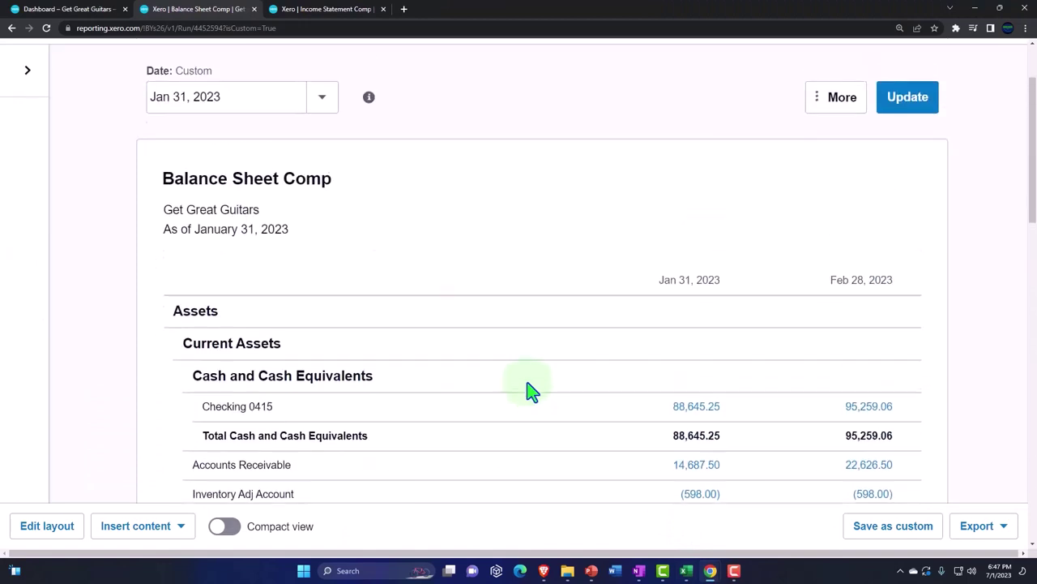
left_click(91, 9)
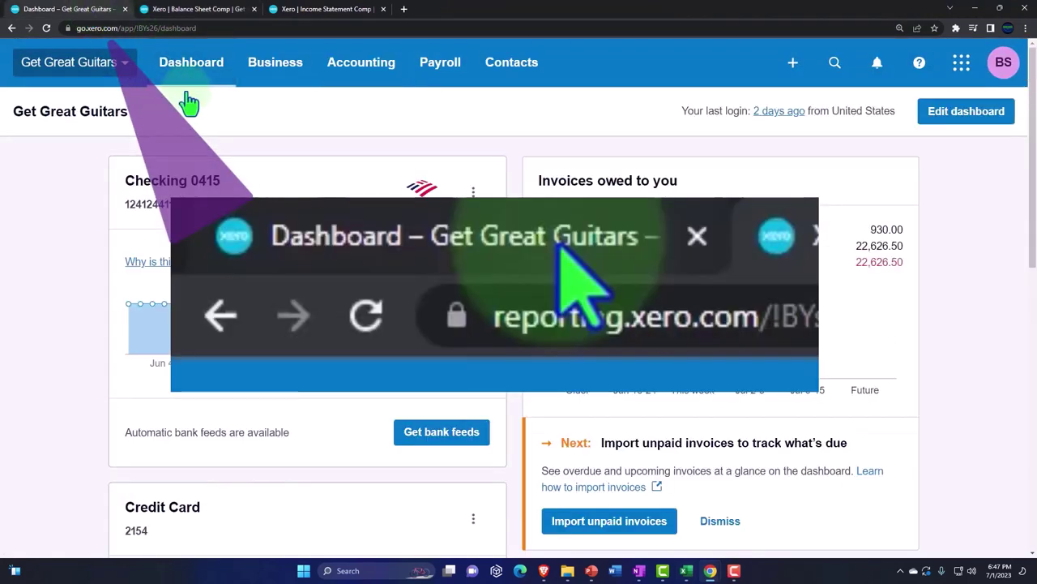
left_click(362, 65)
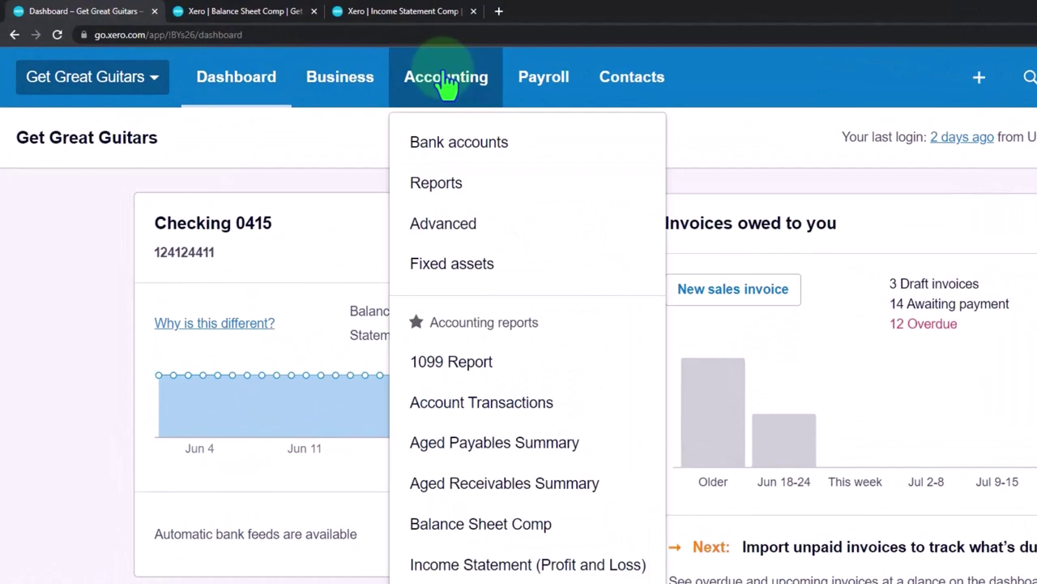
left_click(425, 184)
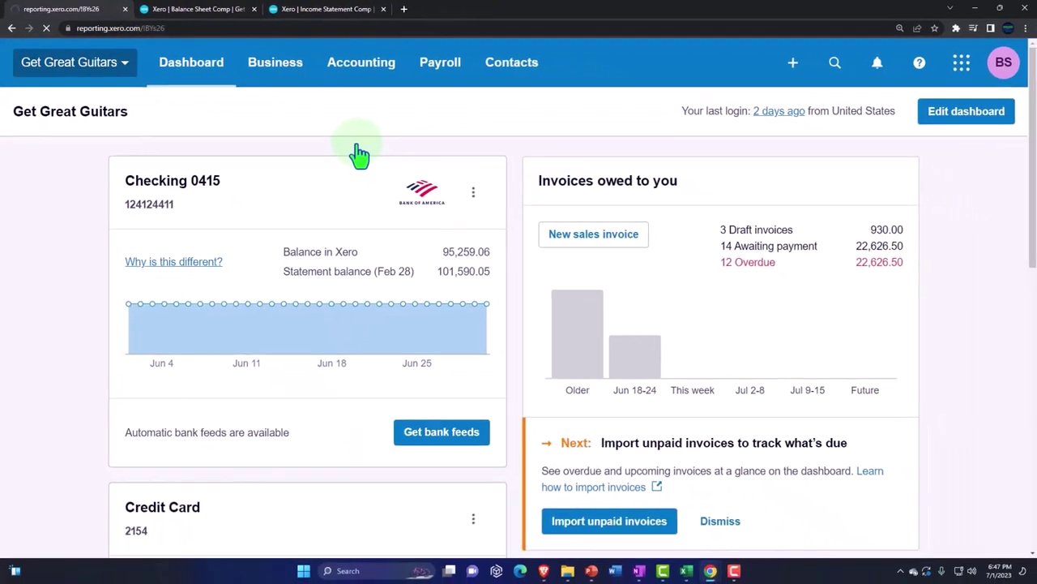
left_click(742, 119)
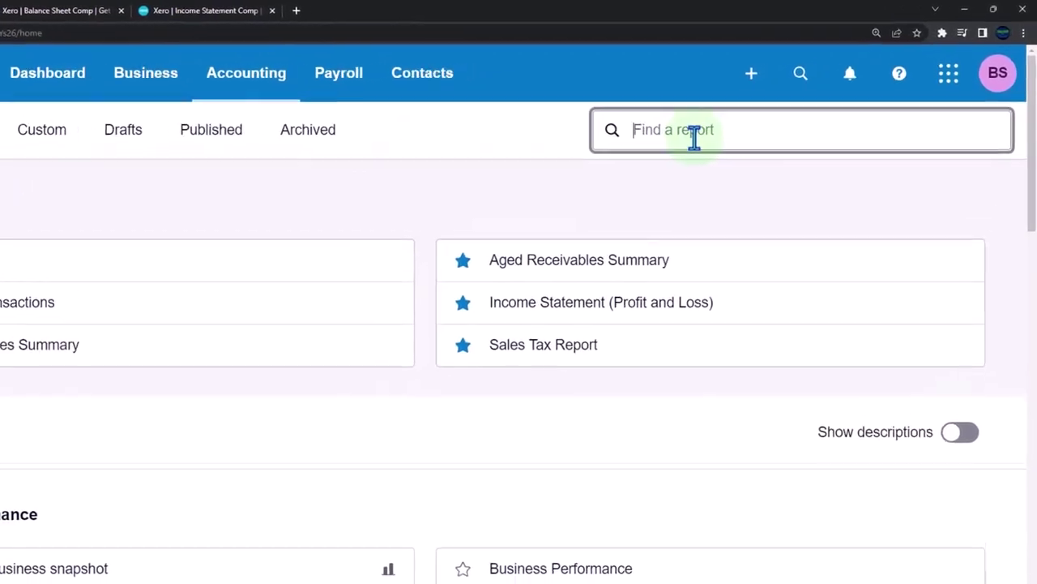
type("jou")
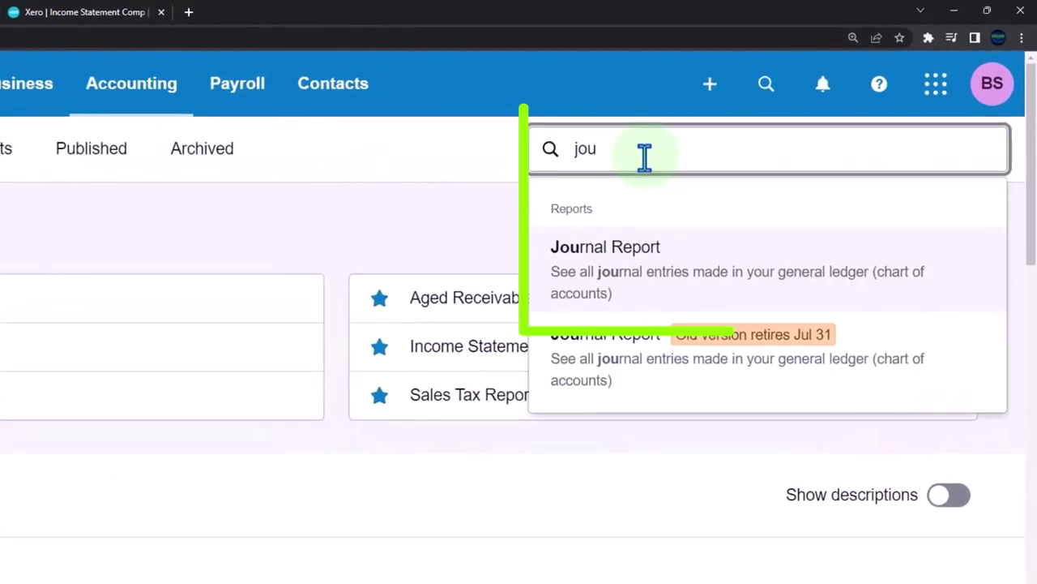
left_click(641, 271)
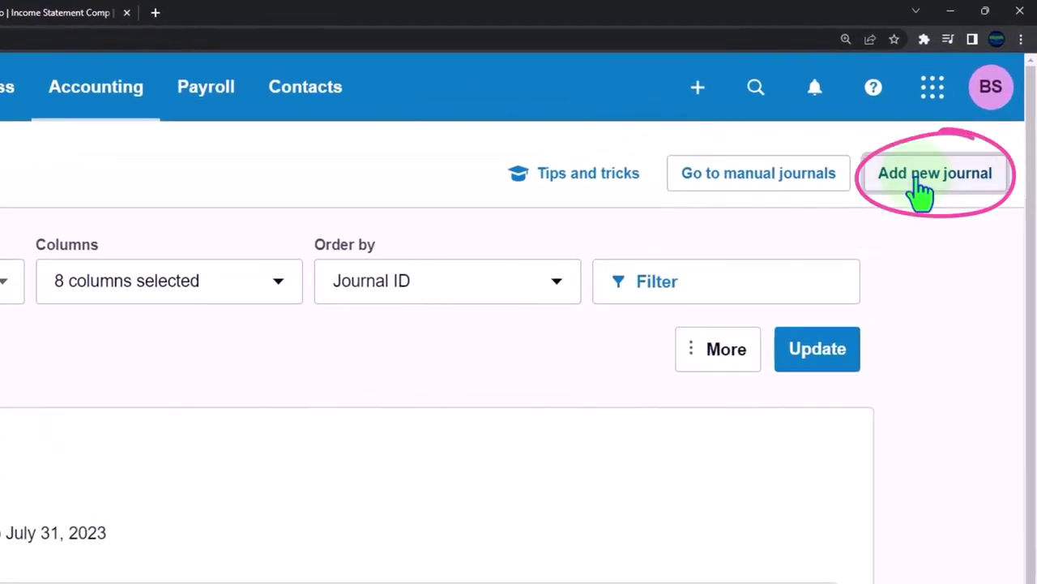
Start a new manual journal with the narration Adj Entry.
left_click(924, 188)
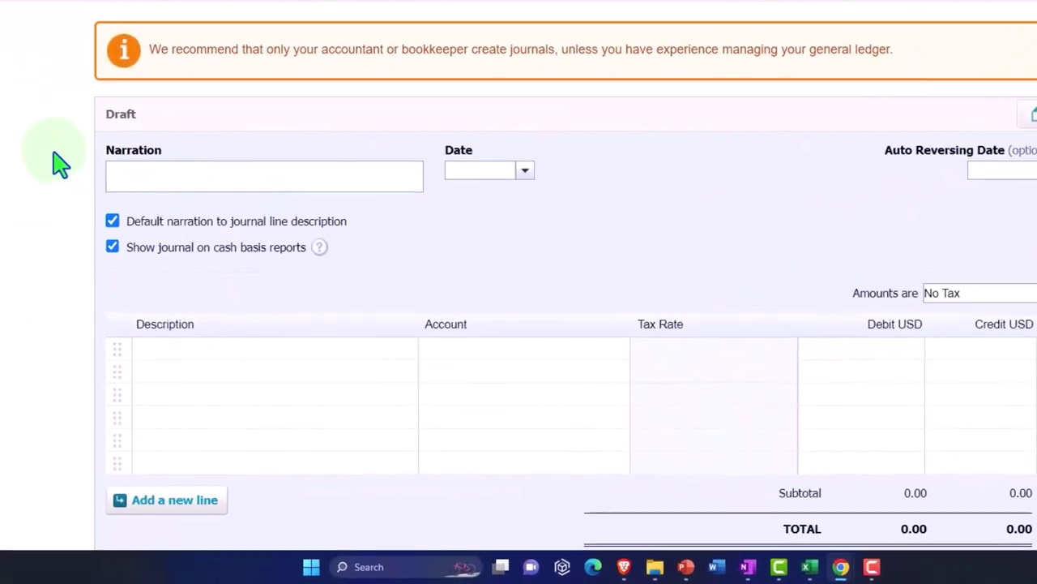
type("Adj Entry")
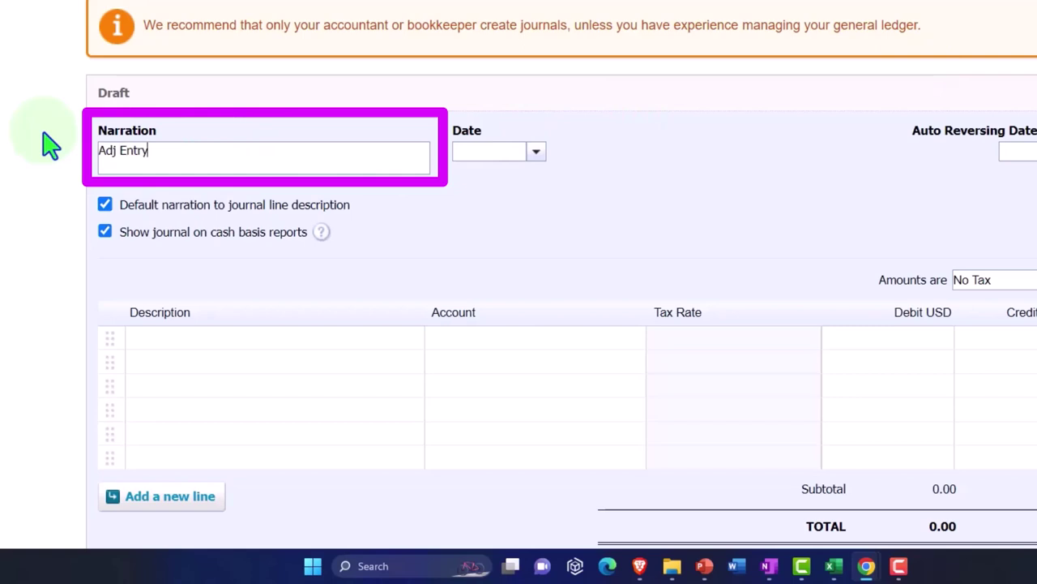
key("Tab")
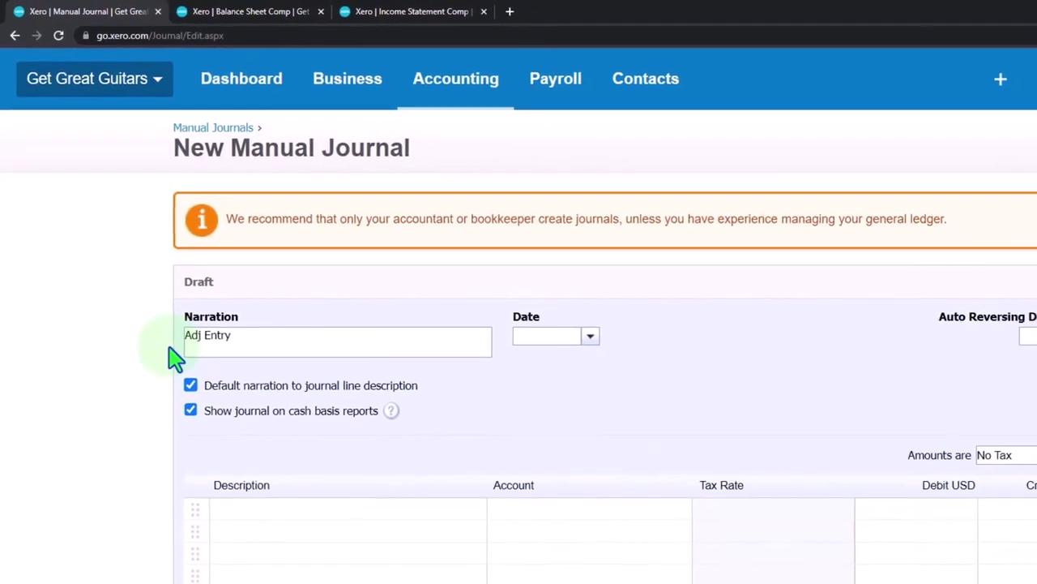
Date the journal Feb 28, 2023 and look at the Auto Reversing Date calendar, leaving that field blank.
left_click(586, 334)
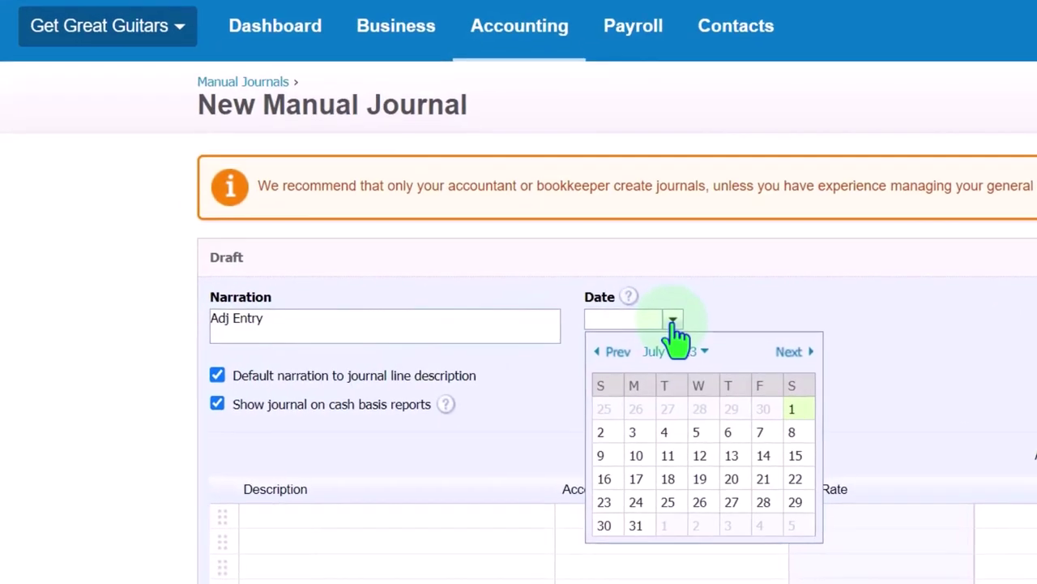
left_click(613, 357)
left_click(614, 357)
left_click(614, 357)
left_click(614, 357)
left_click(614, 357)
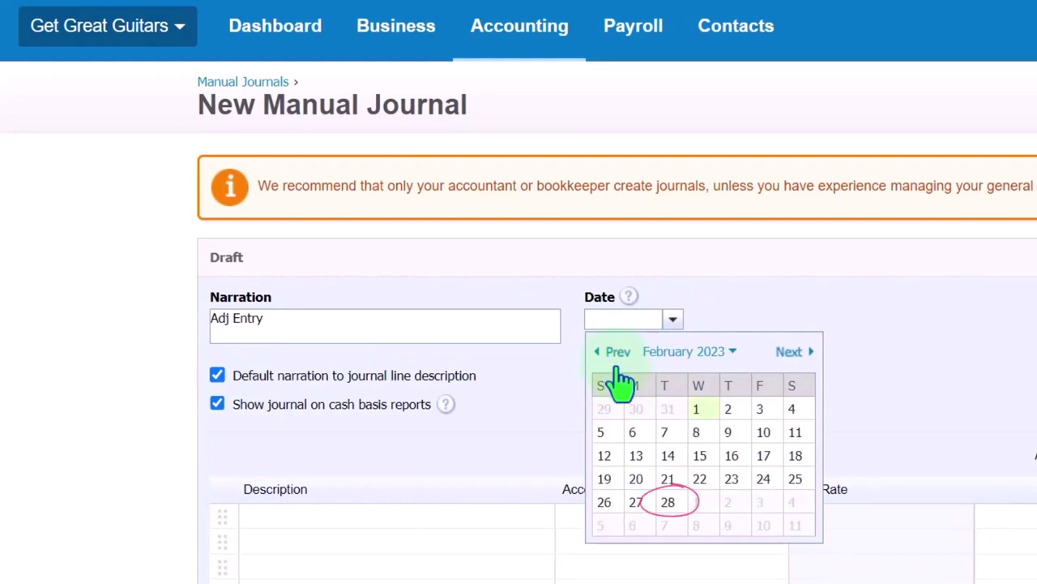
left_click(668, 501)
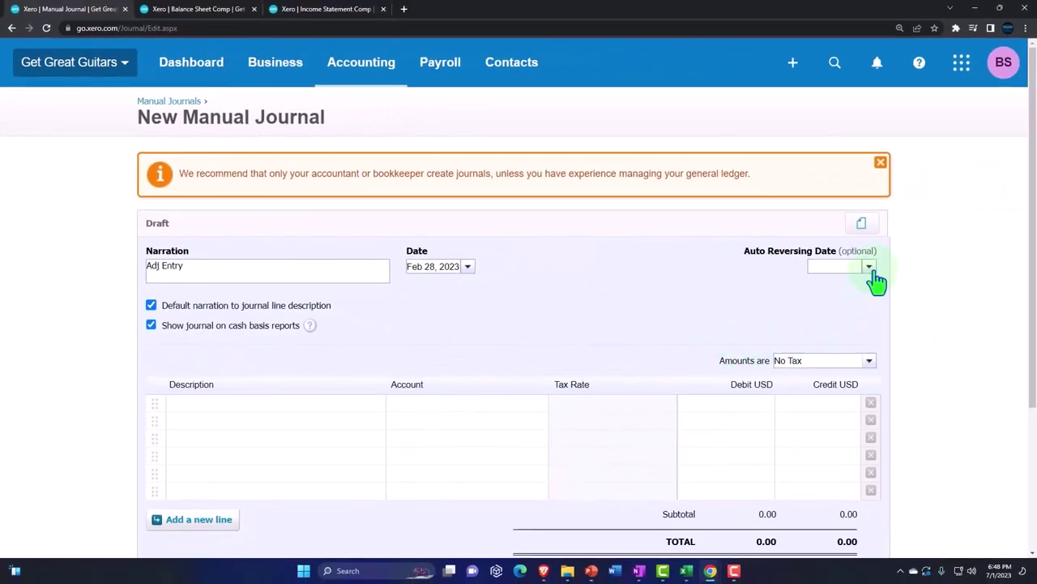
left_click(870, 267)
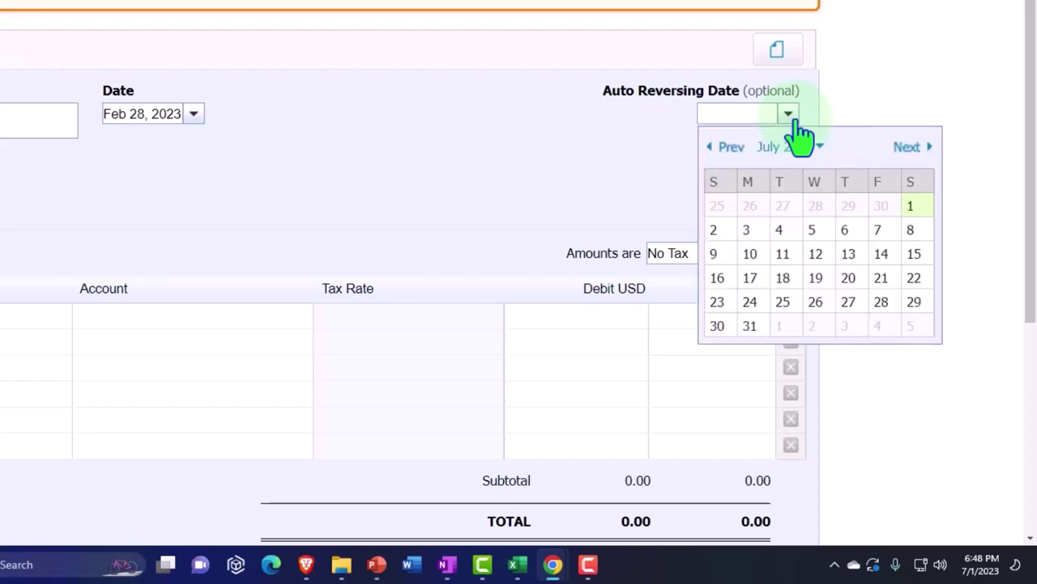
left_click(875, 87)
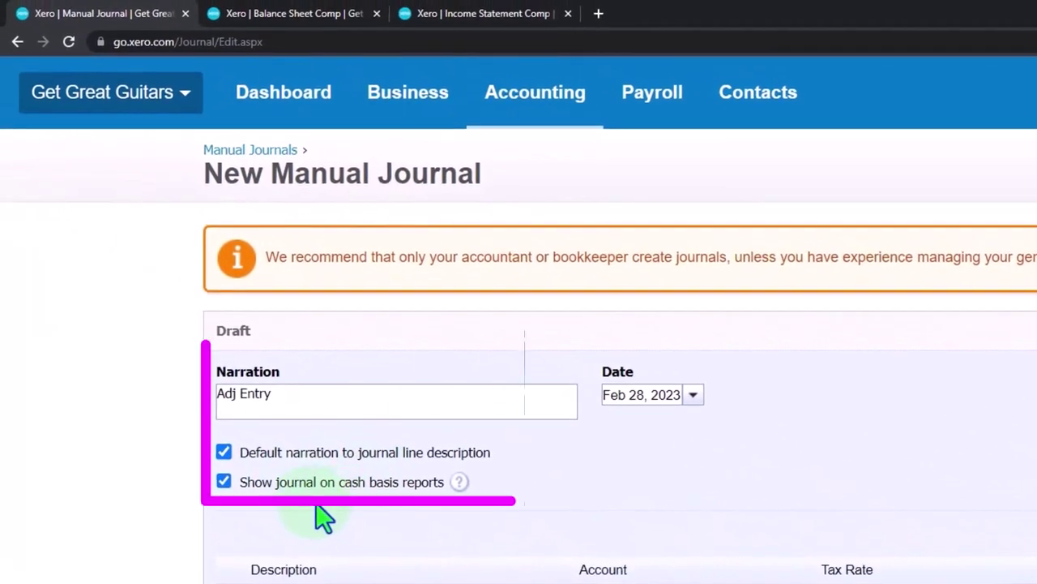
Fill the first journal line with the Adj Entry description and the account 7125 - Interest Expense.
left_click(336, 433)
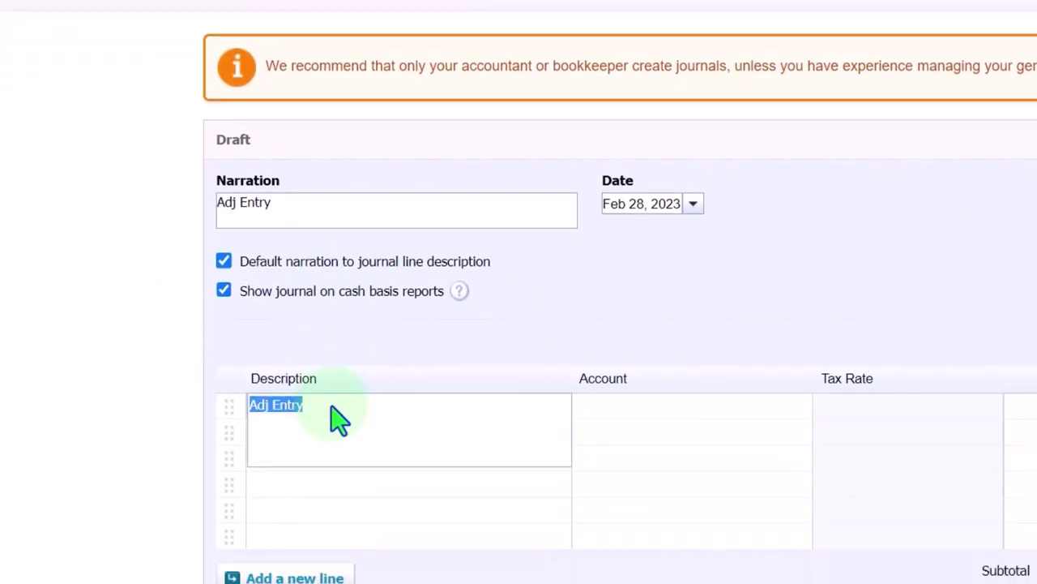
key("Tab")
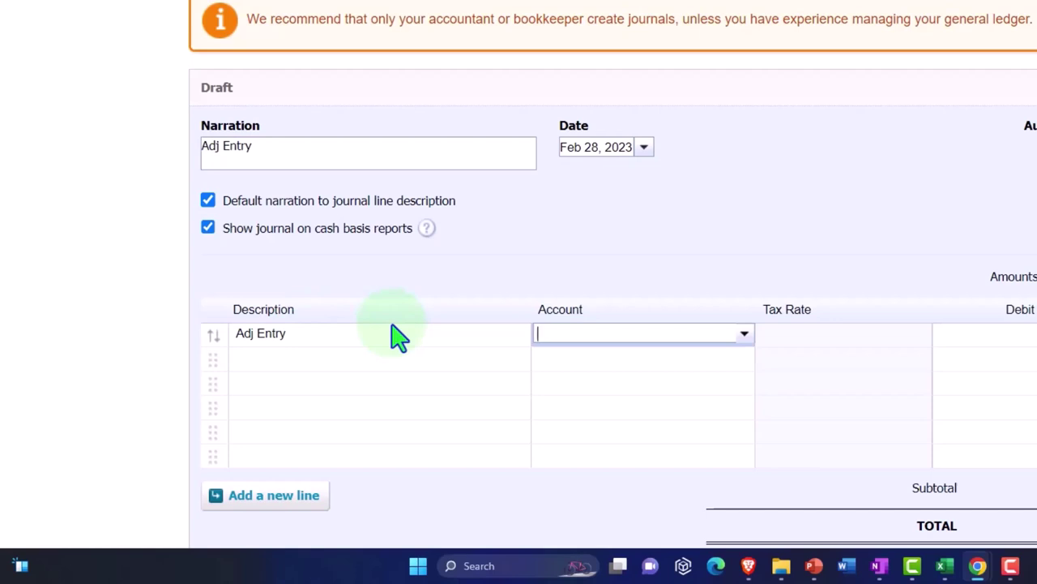
type("Intere")
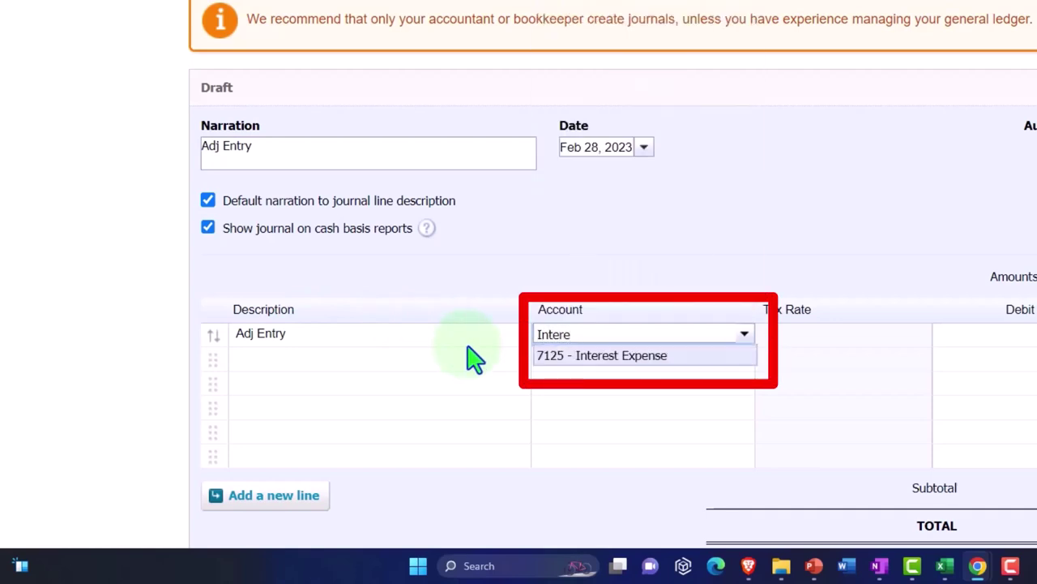
key("Tab")
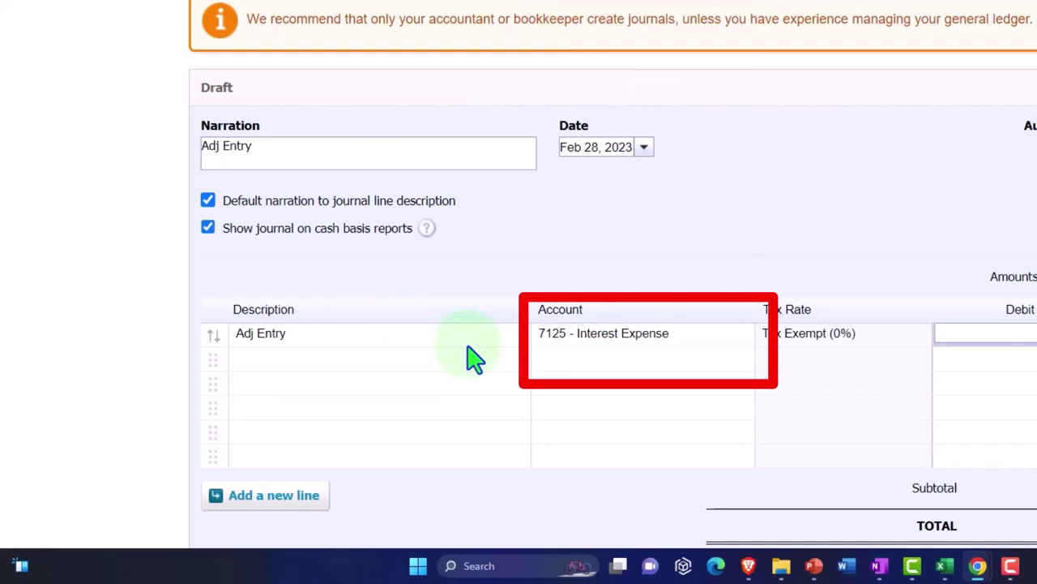
Check the accrued interest amount in the Excel amortization table and debit the Interest Expense line 72.92 in Xero.
left_click(686, 571)
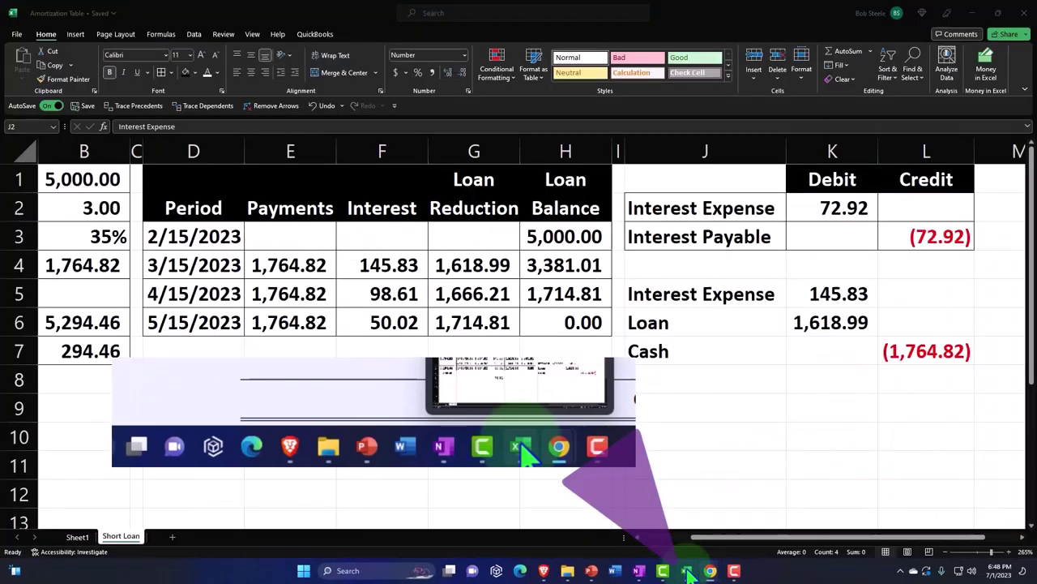
left_click(687, 571)
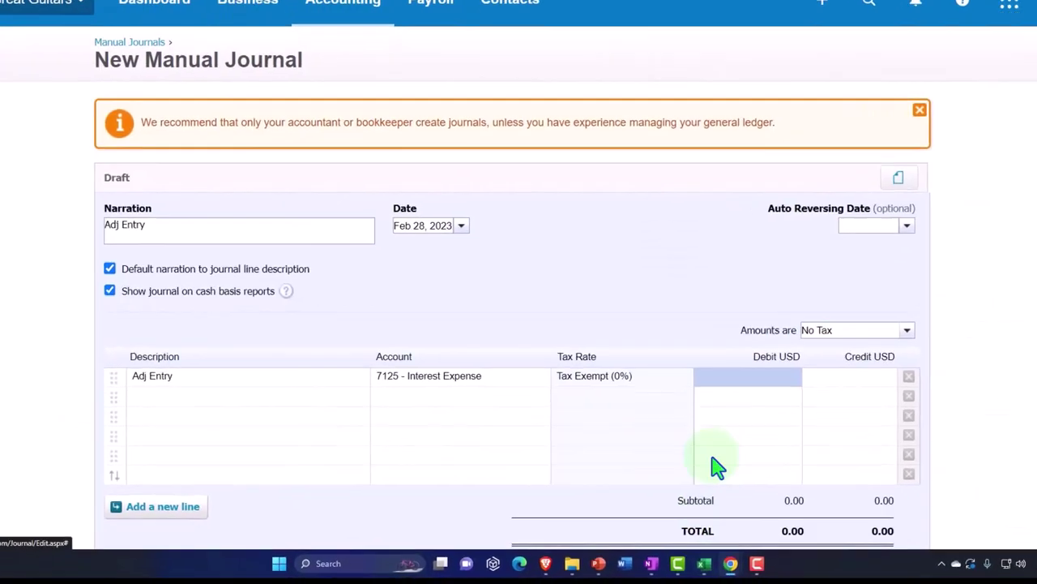
left_click(702, 372)
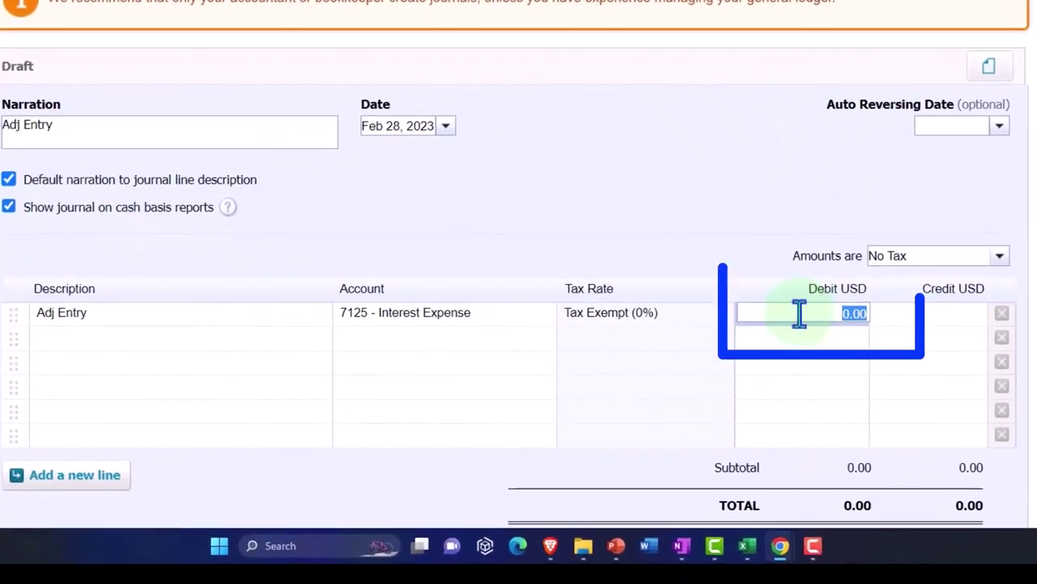
type("72.92")
key("Tab")
Add a second Adj Entry line crediting 72.92 to the B of A loan account, 2430.
key("Tab")
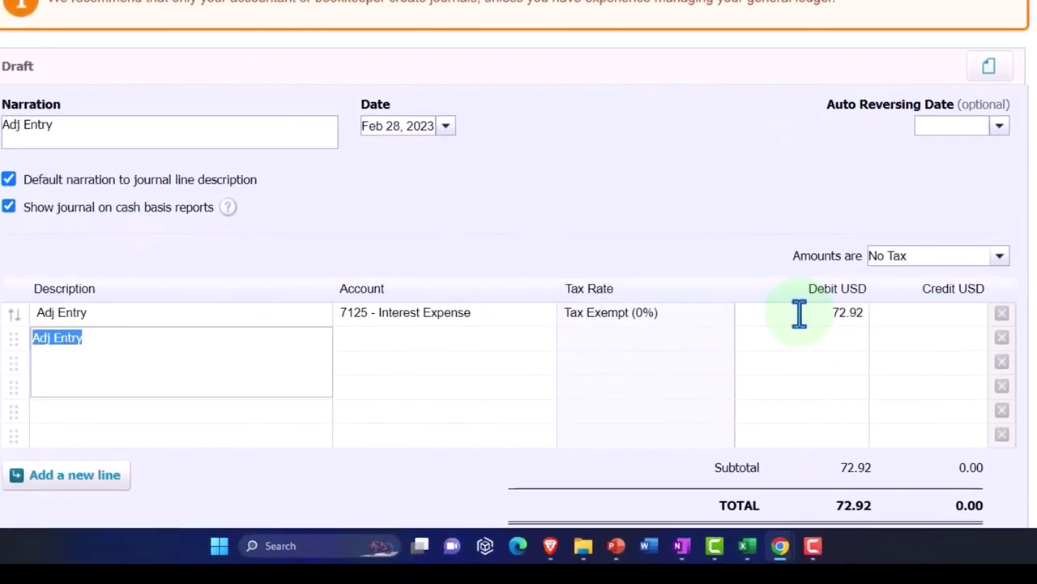
key("Tab")
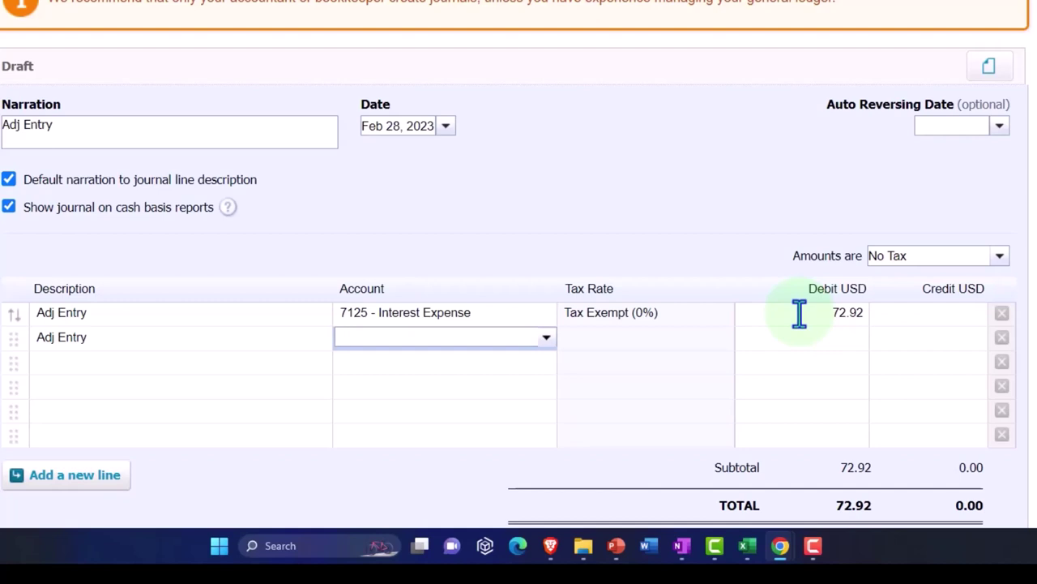
type("lo")
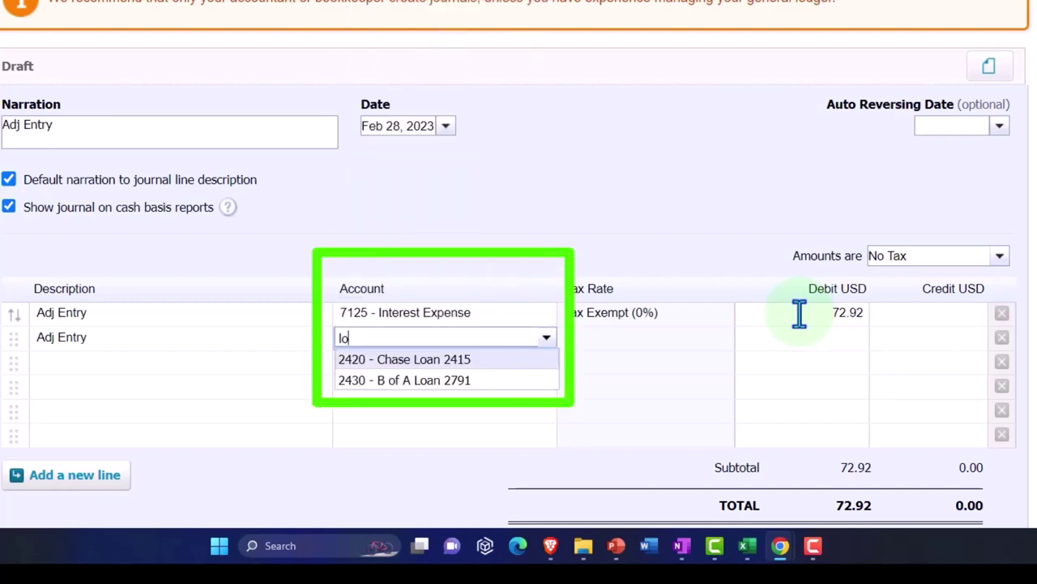
key("Down")
key("Tab")
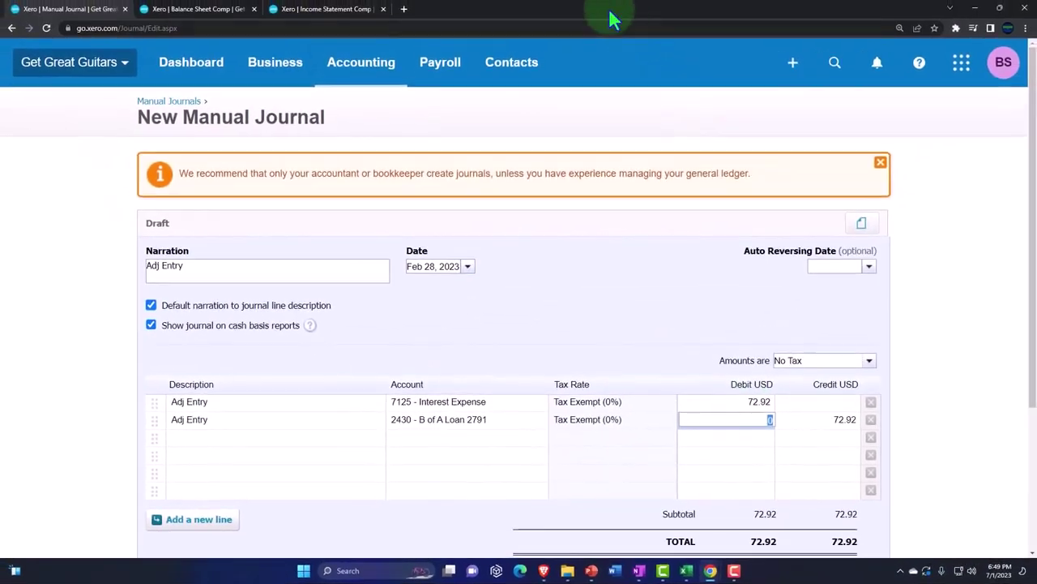
Look at the Loan Payable accounts in the Balance Sheet Comp report and return to the manual journal.
left_click(174, 9)
scroll(352, 343, "down", 6)
scroll(352, 343, "down", 5)
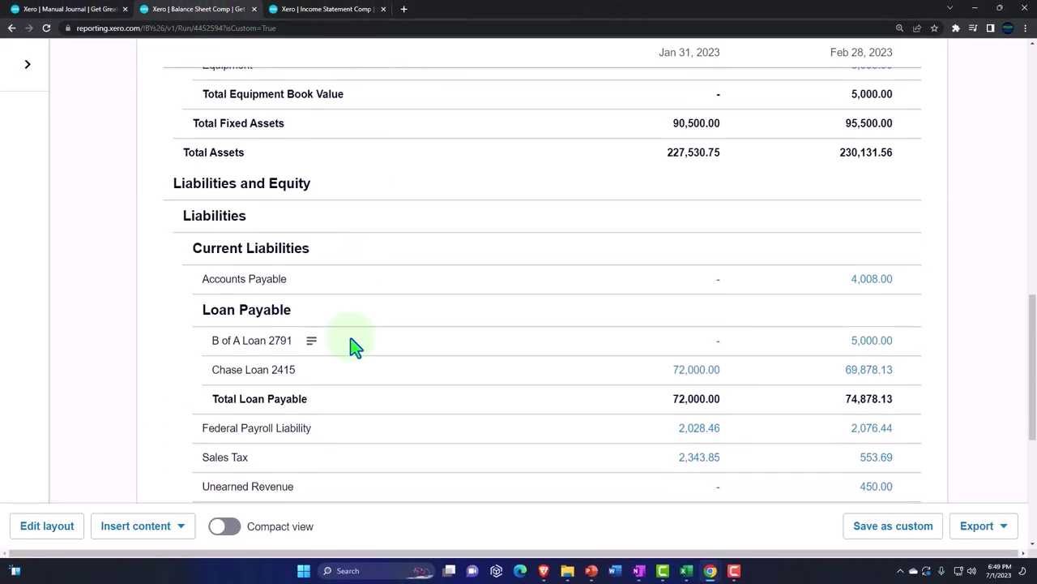
left_click(93, 10)
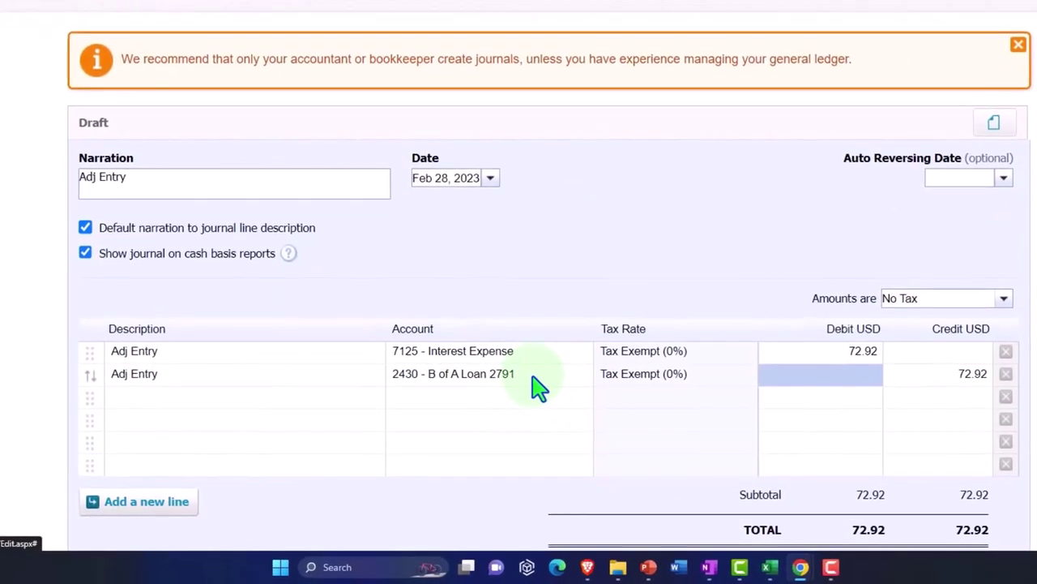
Look through the liability accounts available for the second journal line and start adding a new account.
left_click(503, 423)
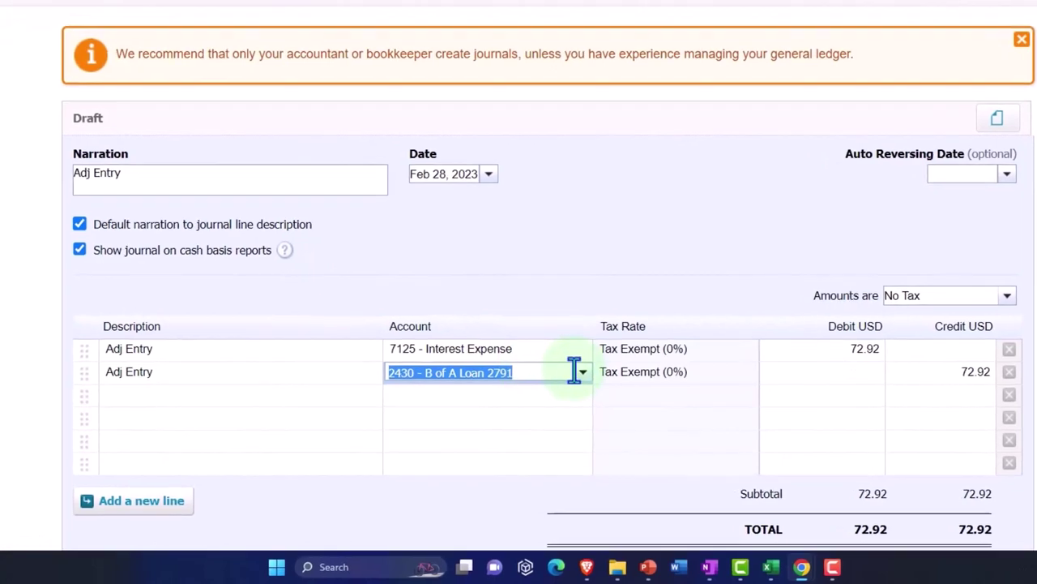
left_click(580, 374)
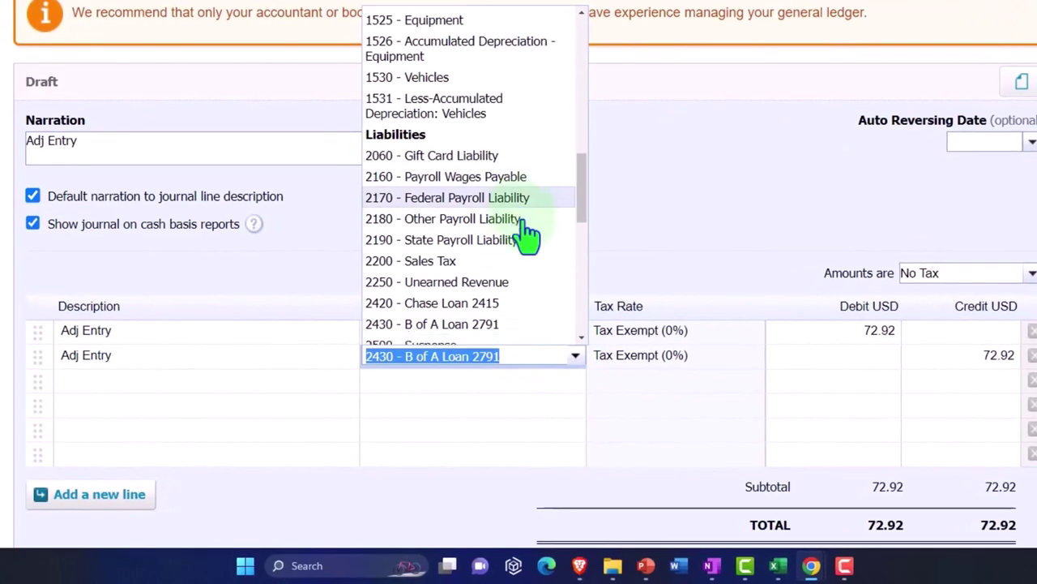
scroll(527, 235, "down", 2)
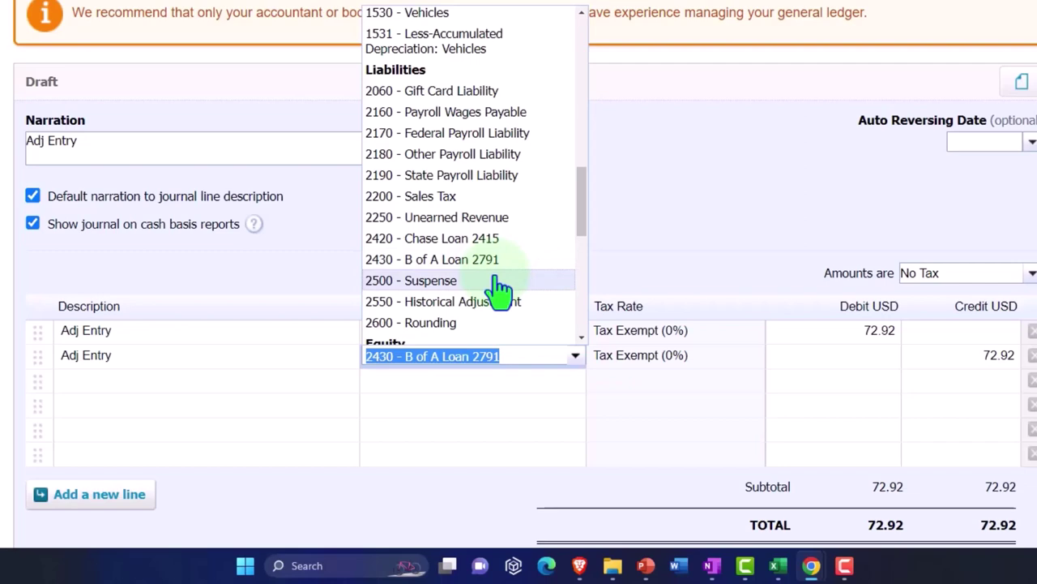
scroll(502, 279, "up", 10)
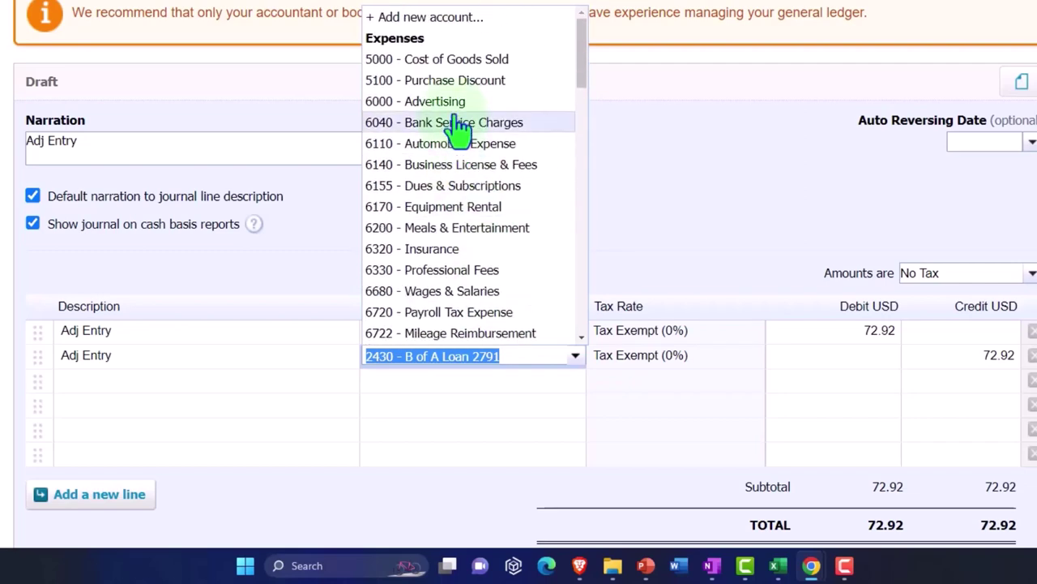
left_click(413, 18)
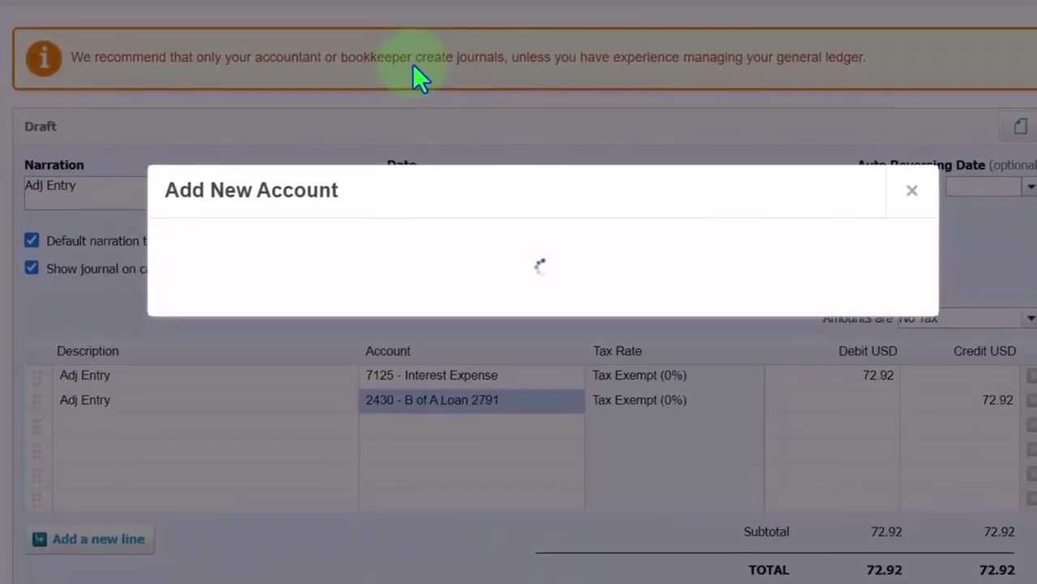
Set the new account's code to 2435 and its type to Current Liability.
left_click(291, 158)
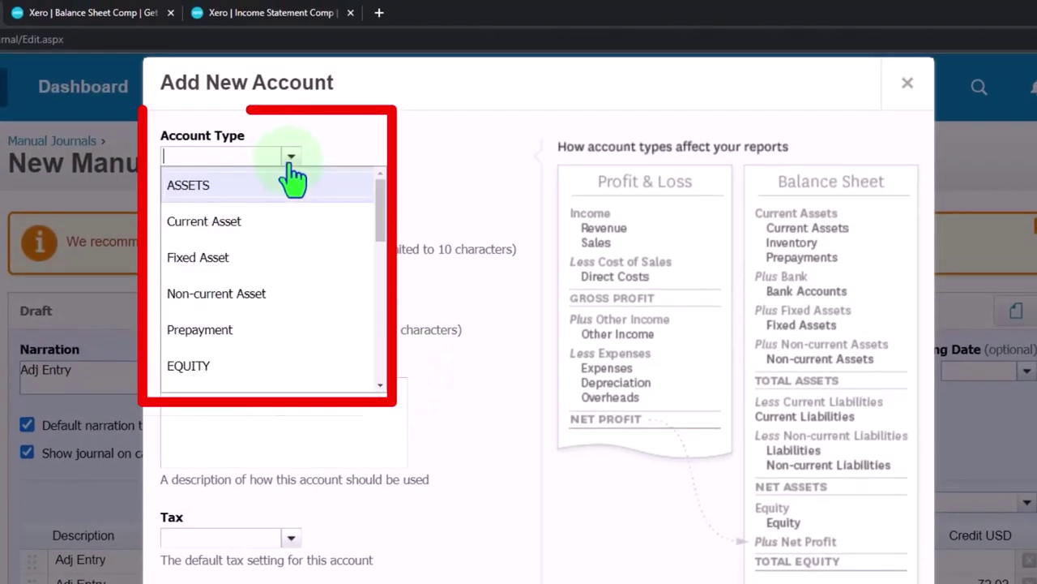
scroll(296, 243, "down", 2)
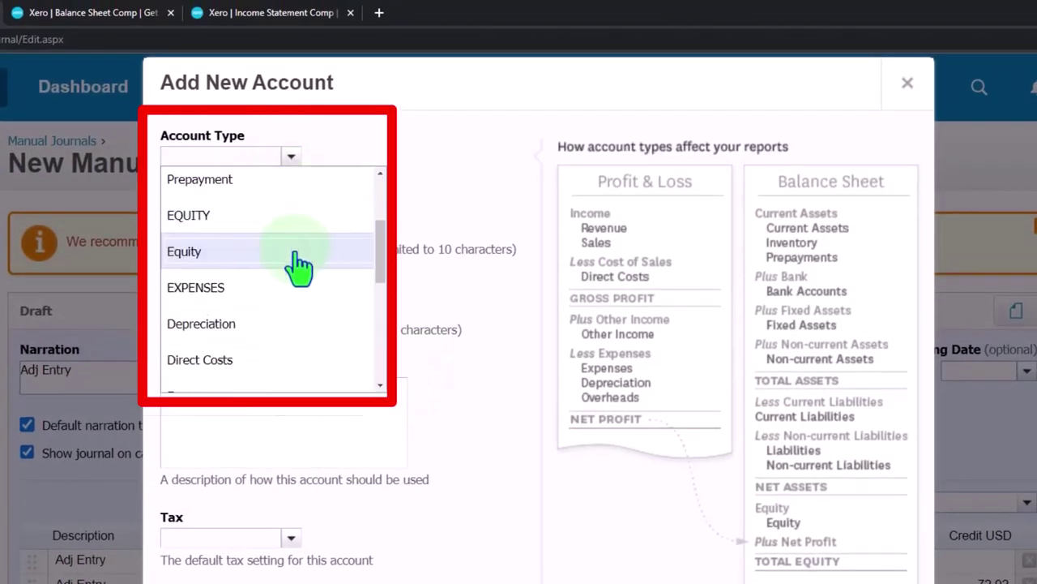
left_click(417, 273)
left_click(208, 213)
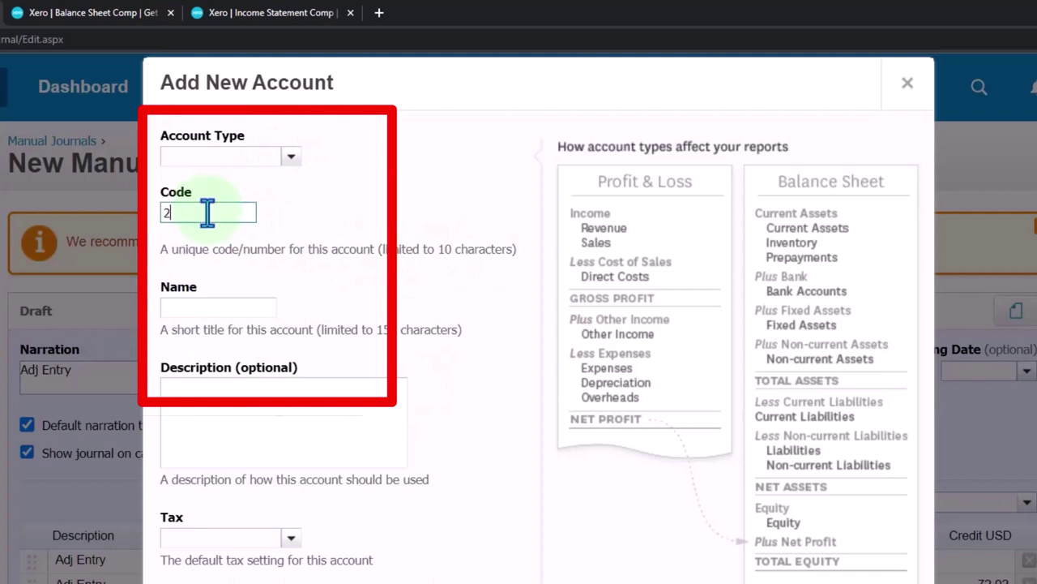
left_click(292, 157)
scroll(293, 231, "down", 3)
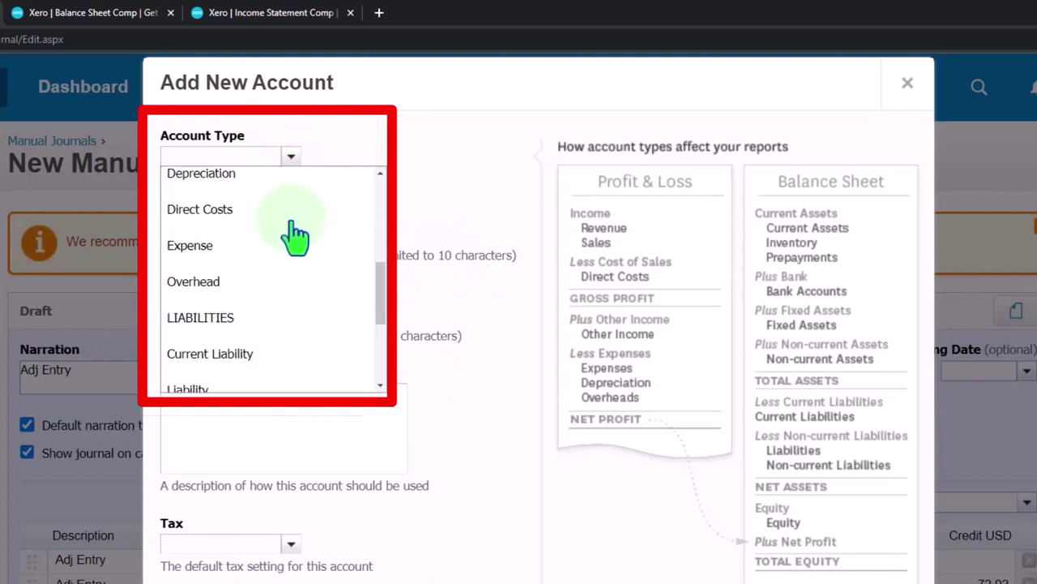
left_click(285, 277)
Name the new account Interest Payable, leave its description blank and save it to the second journal line.
left_click(246, 313)
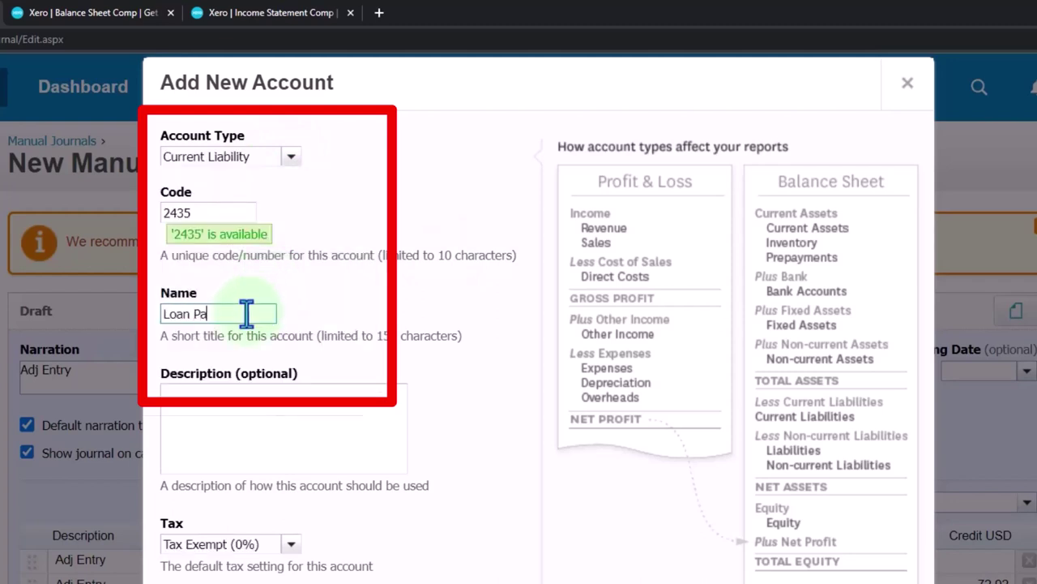
key("Tab")
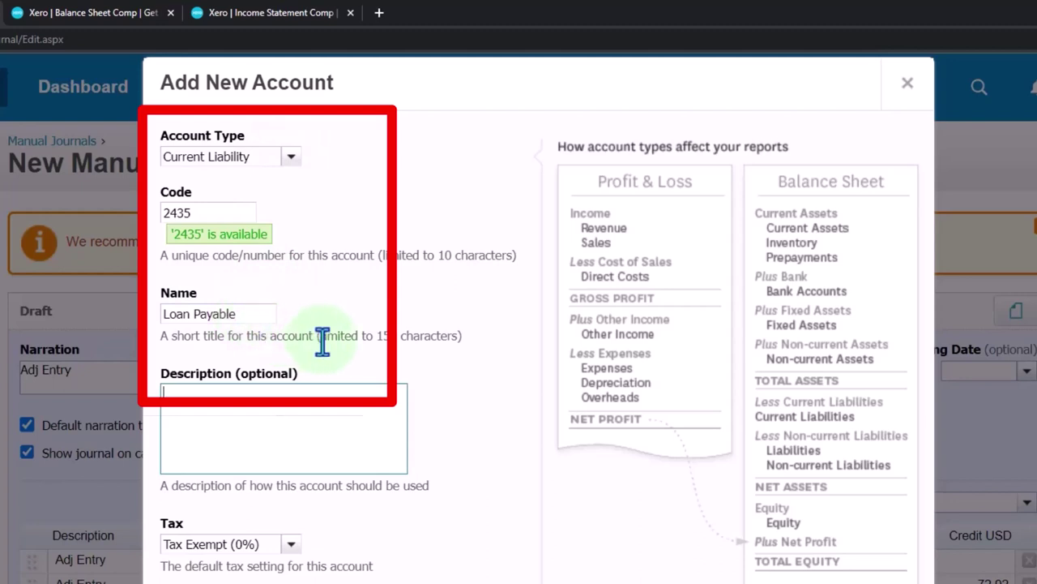
left_click(191, 313)
key("BackSpace")
key("BackSpace")
key("BackSpace")
key("BackSpace")
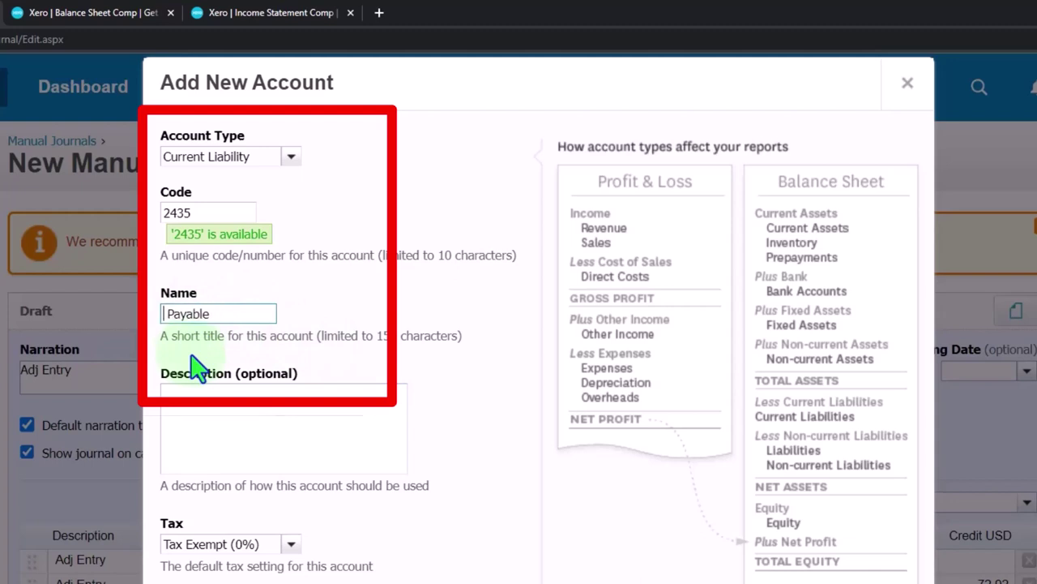
type("Interest")
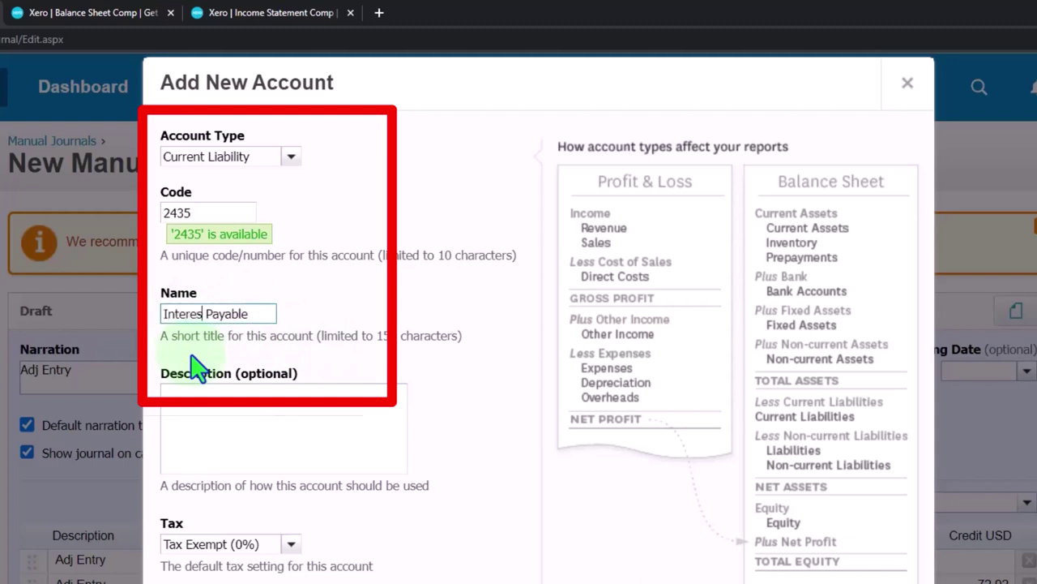
left_click(261, 464)
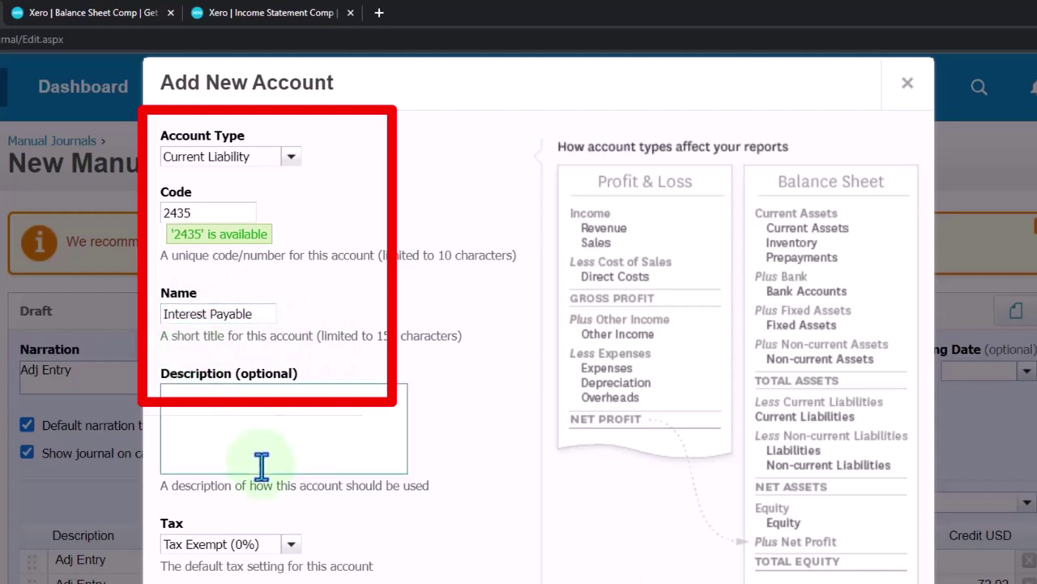
scroll(408, 475, "down", 3)
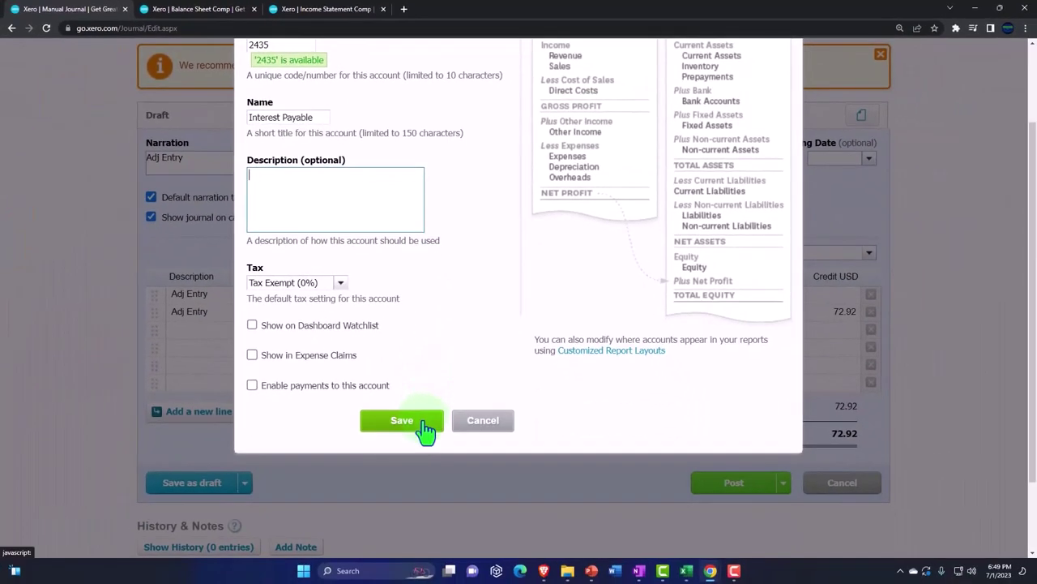
left_click(402, 421)
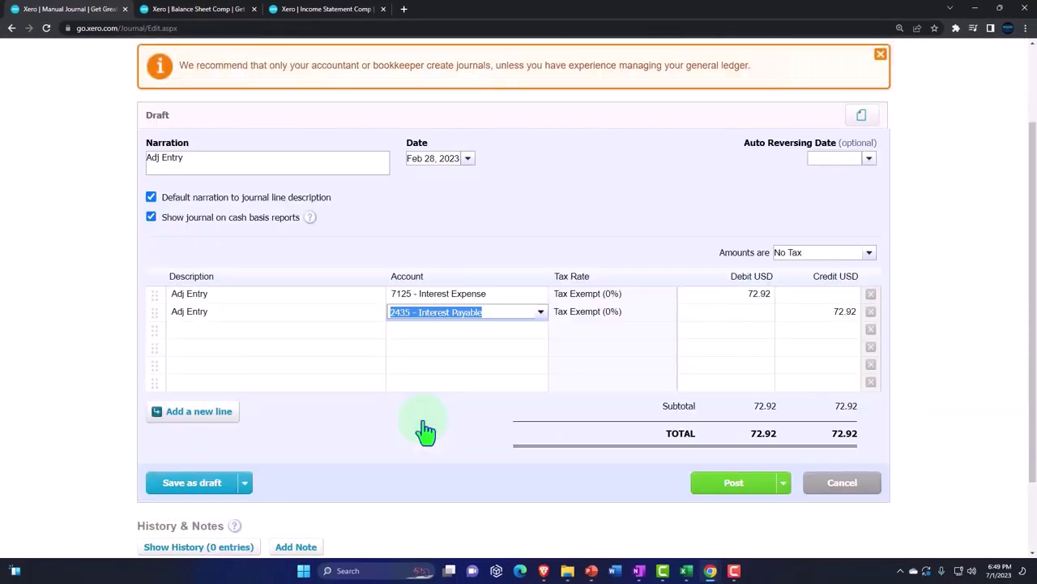
Keep the 72.92 credit on the Interest Payable line and post the manual journal.
key("Tab")
key("Tab")
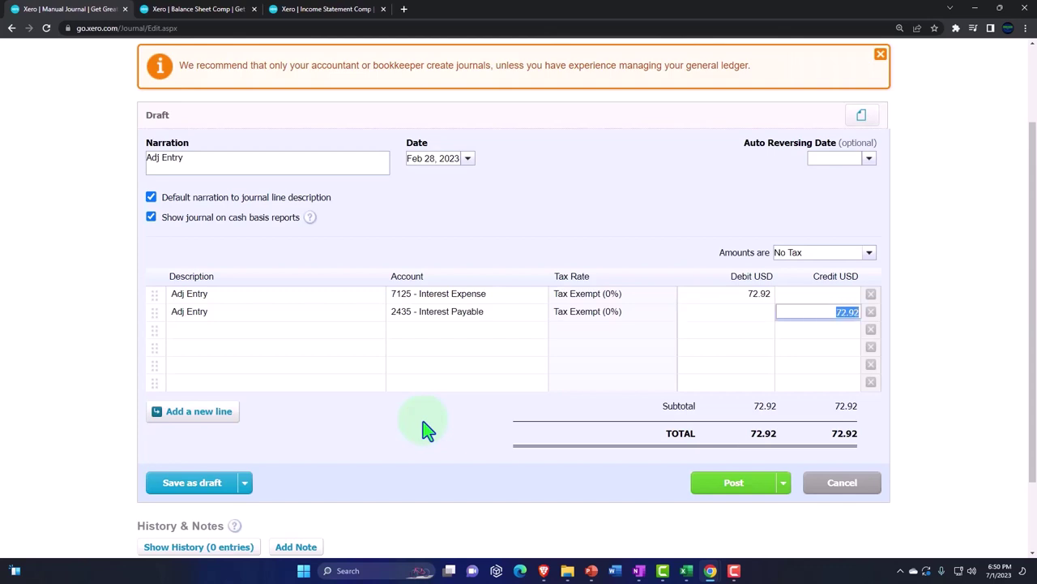
key("Tab")
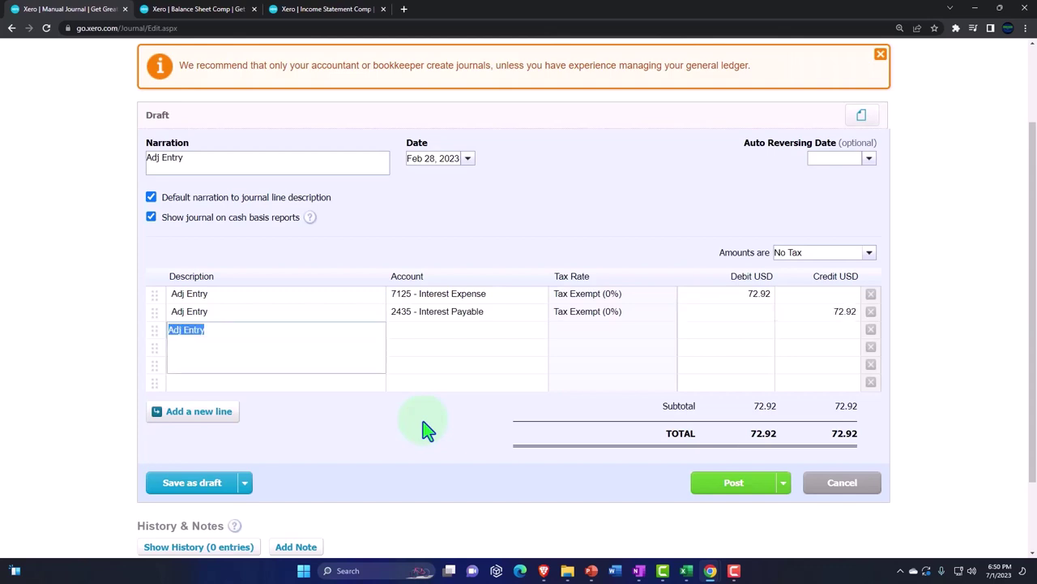
left_click(718, 490)
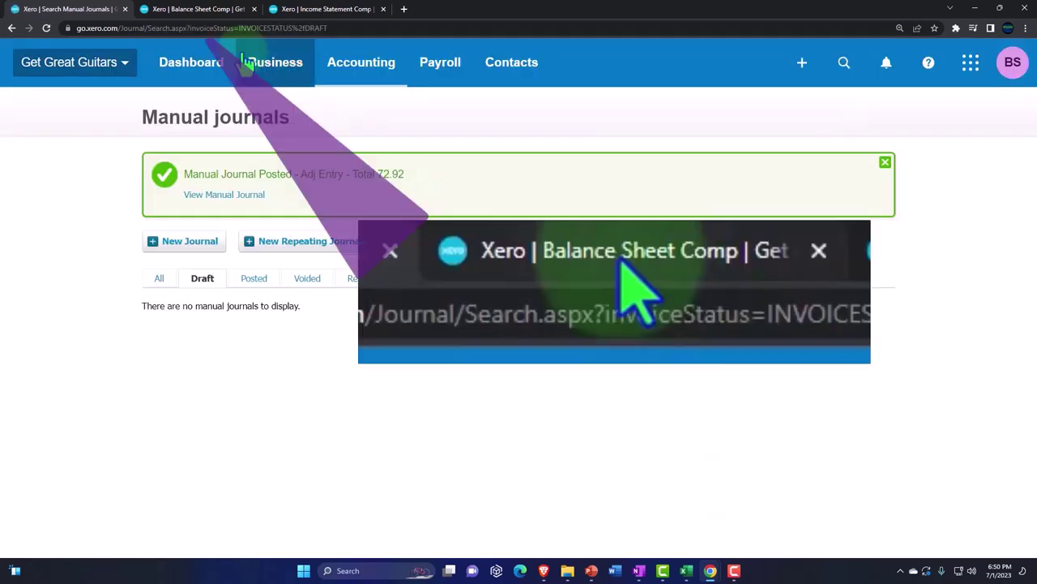
Refresh the Balance Sheet Comp report and review the Interest Payable line under Current Liabilities for Feb 28, 2023.
left_click(197, 9)
scroll(648, 359, "up", 8)
scroll(649, 359, "up", 3)
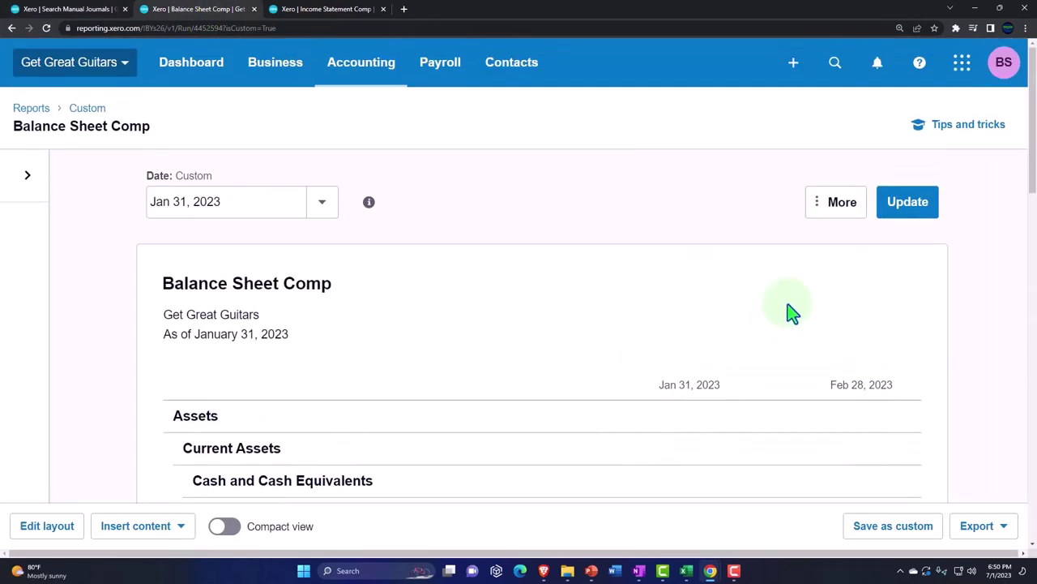
left_click(909, 214)
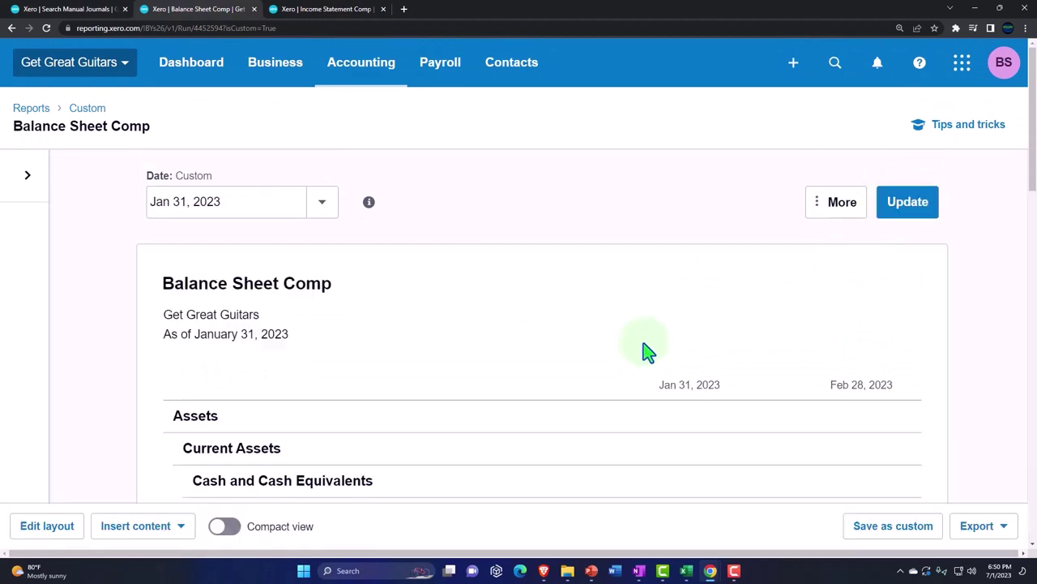
scroll(648, 350, "down", 3)
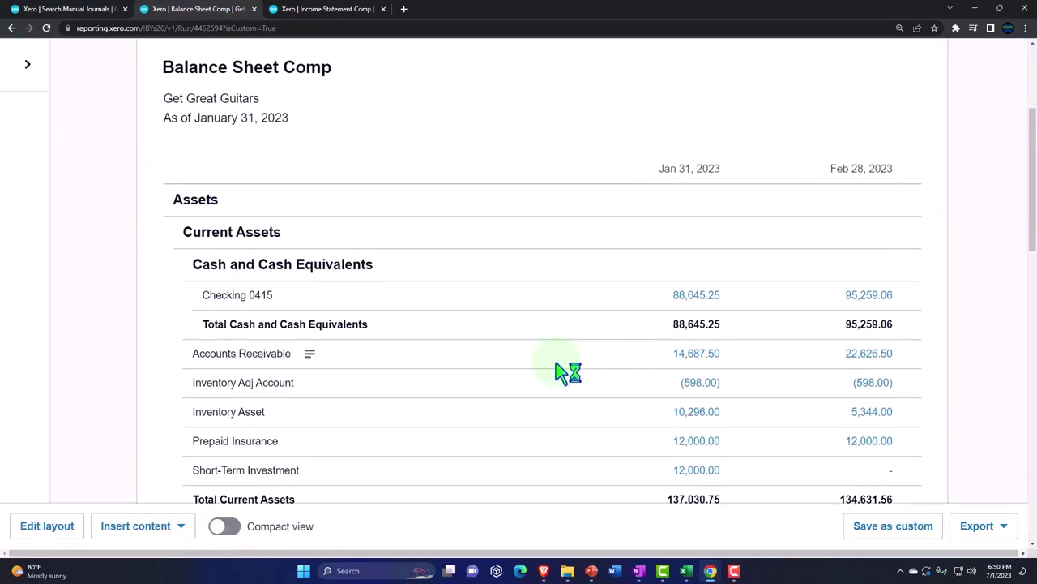
scroll(565, 364, "down", 2)
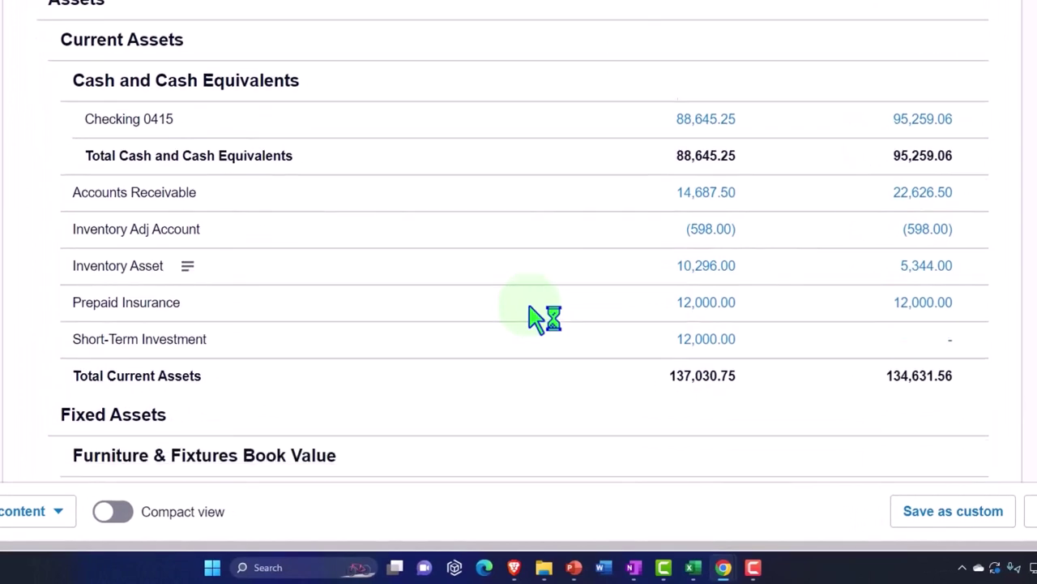
scroll(528, 318, "down", 5)
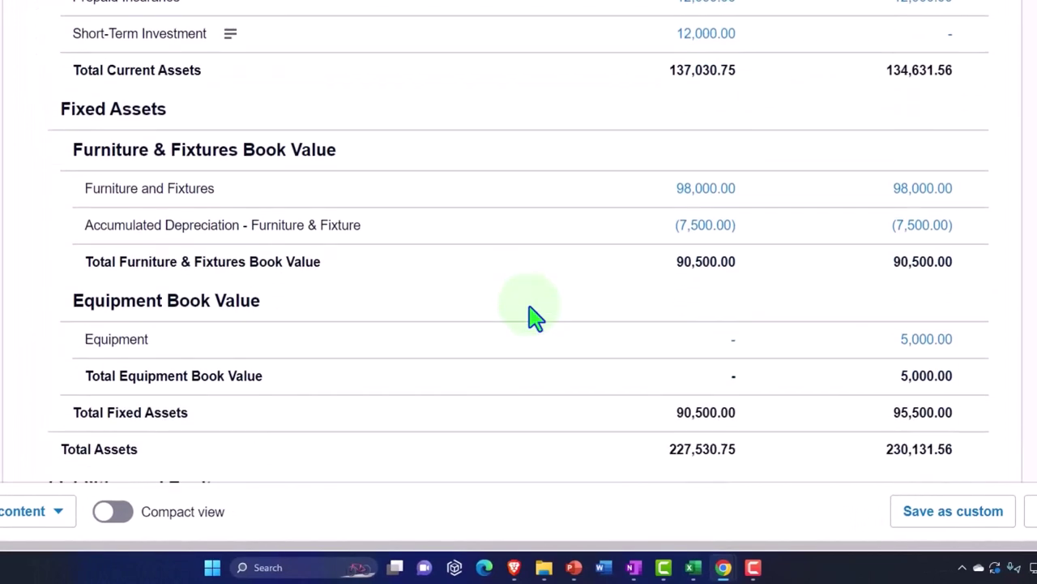
scroll(533, 316, "down", 5)
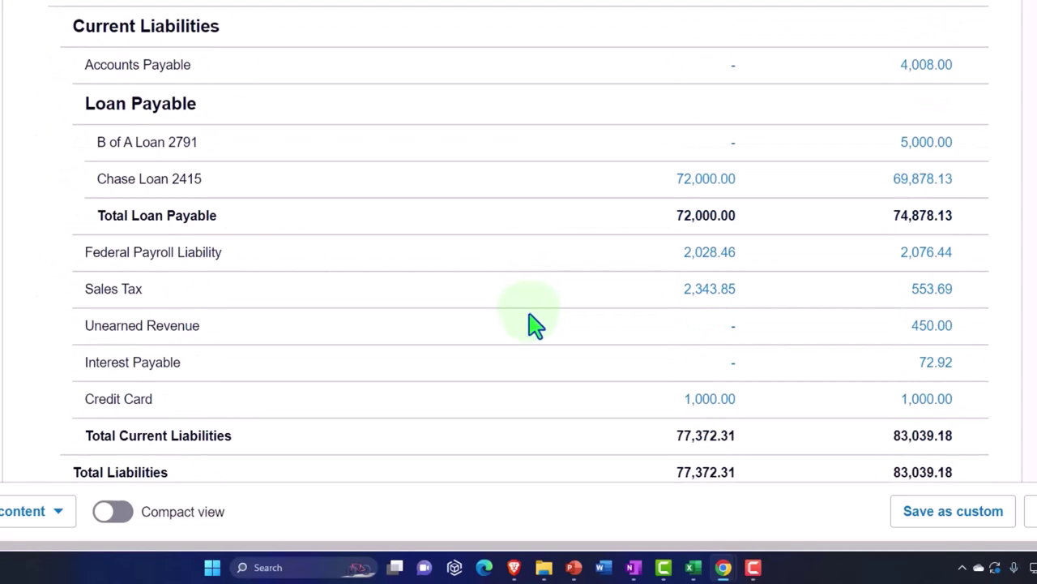
mouse_move(74, 344)
left_mouse_down()
mouse_move(200, 363)
mouse_move(926, 380)
left_mouse_up()
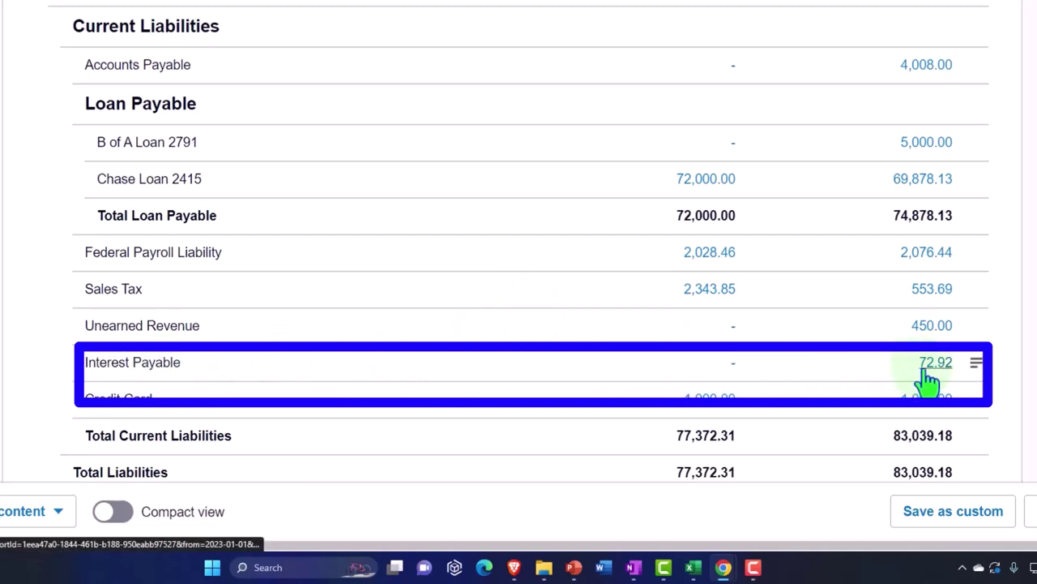
Open the transactions behind the Feb 28, 2023 Interest Payable balance and examine the manual journal entry.
left_click(928, 373)
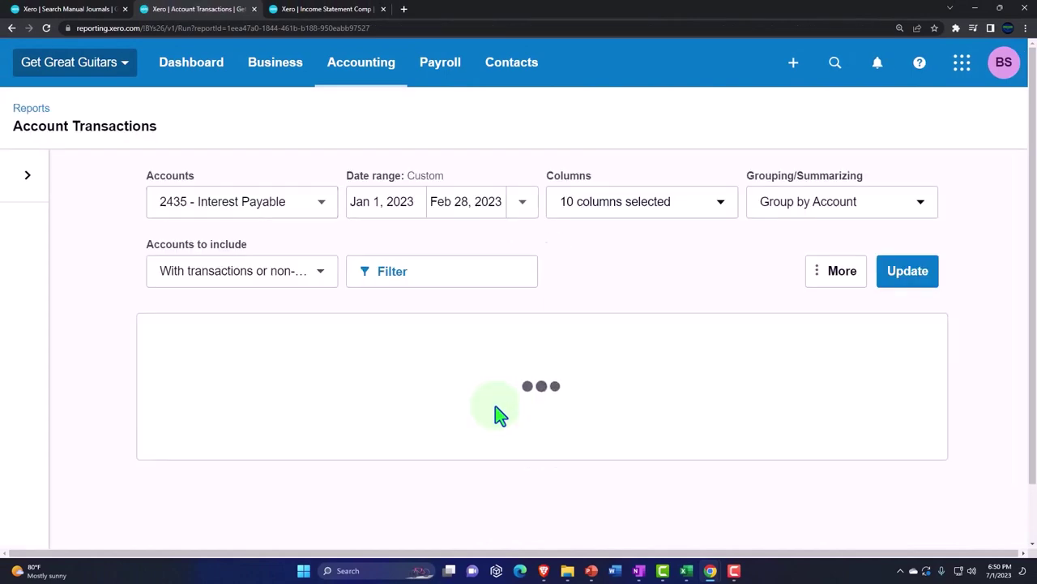
scroll(500, 414, "down", 1)
scroll(500, 415, "down", 2)
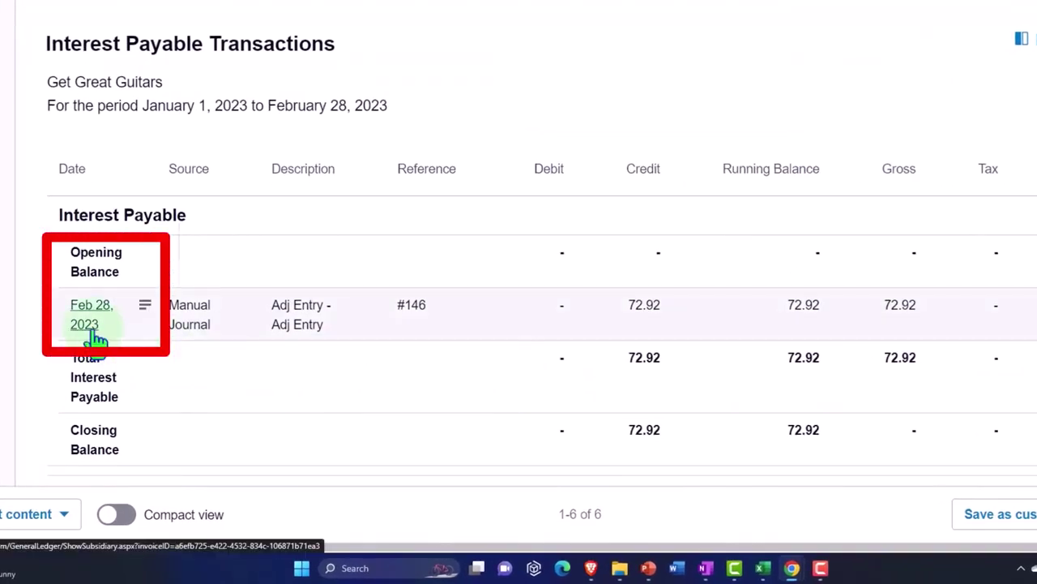
Switch to the Excel amortization table, check the Interest Expense debit in cell K2, and return to the Interest Payable transactions in Xero.
left_click(763, 567)
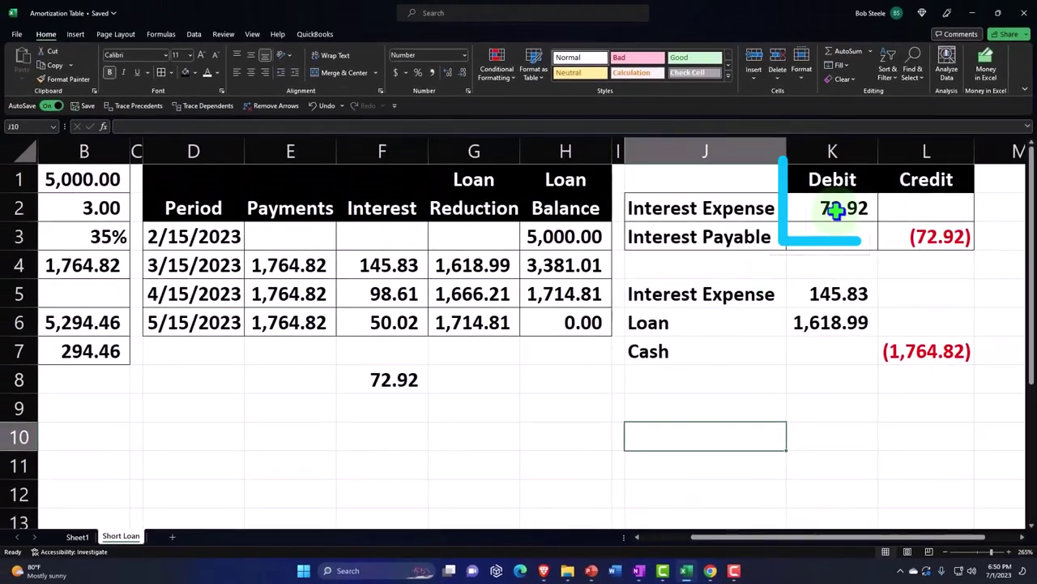
left_click(835, 209)
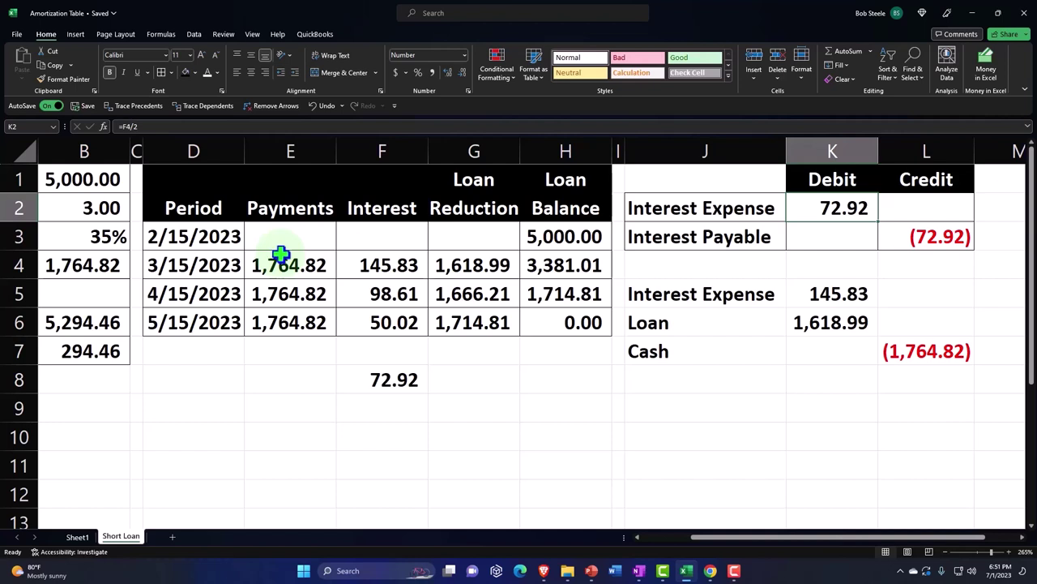
mouse_move(713, 573)
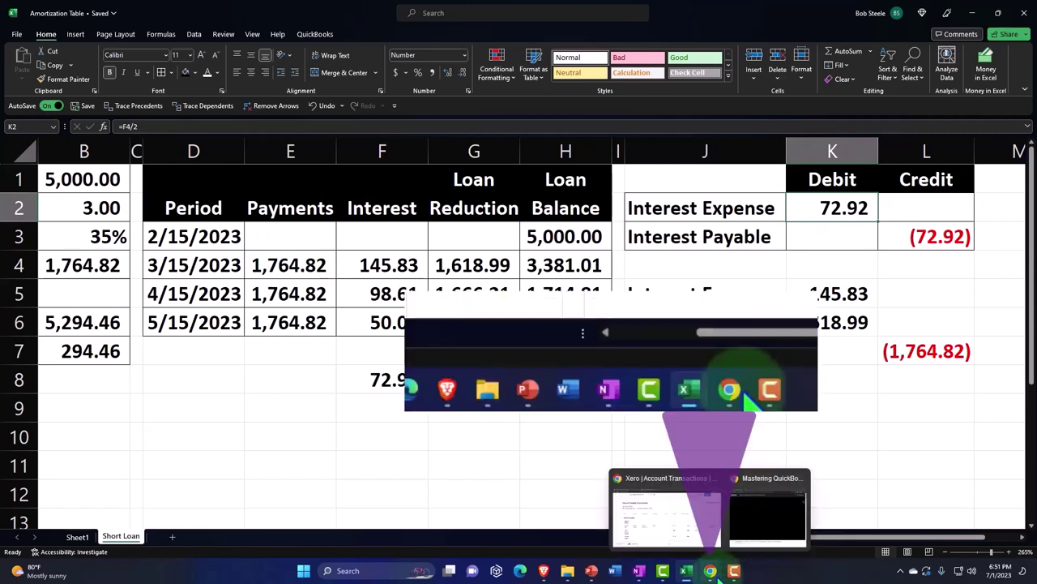
left_click(682, 519)
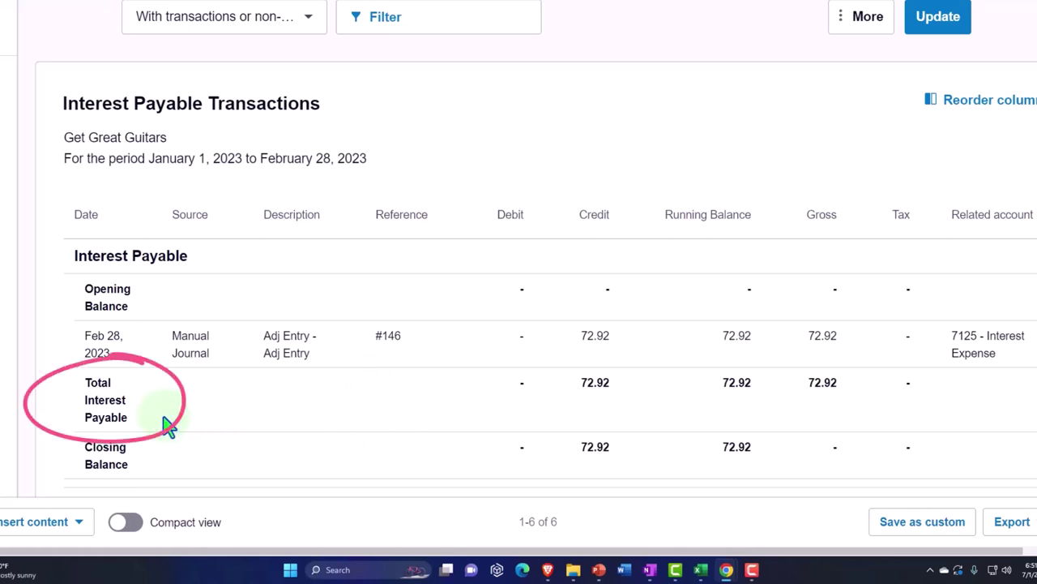
Go back to the balance sheet, refresh the Income Statement Comp report and examine Interest Expense under Other Income / (Expense).
scroll(164, 422, "up", 3)
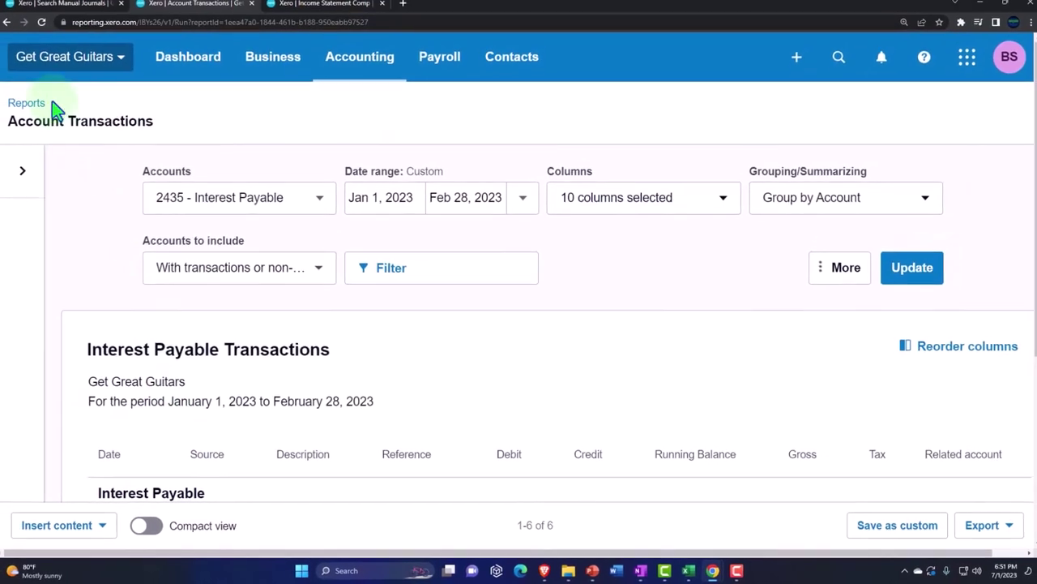
left_click(12, 27)
left_click(289, 10)
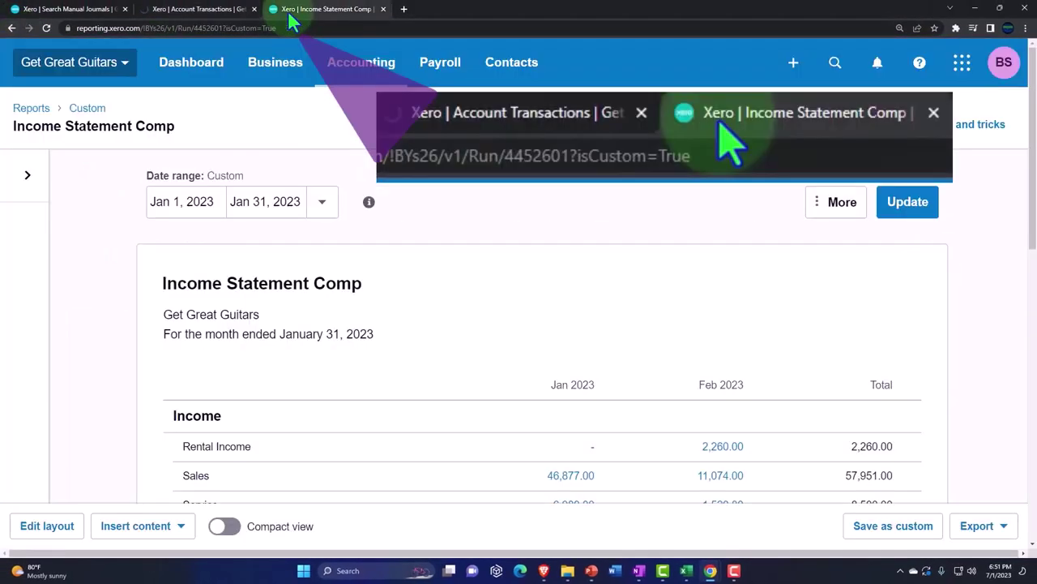
left_click(908, 202)
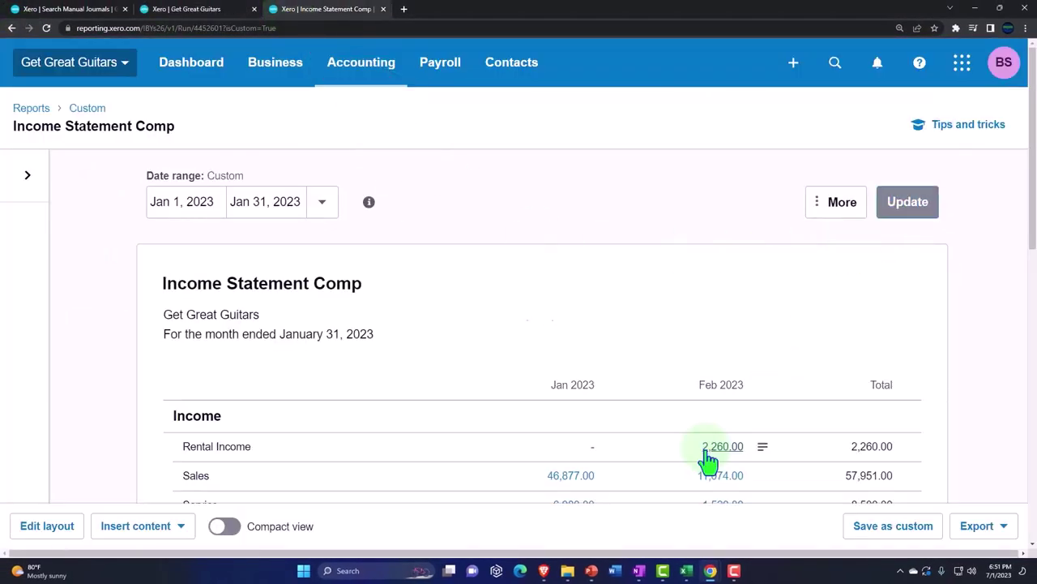
scroll(706, 452, "down", 7)
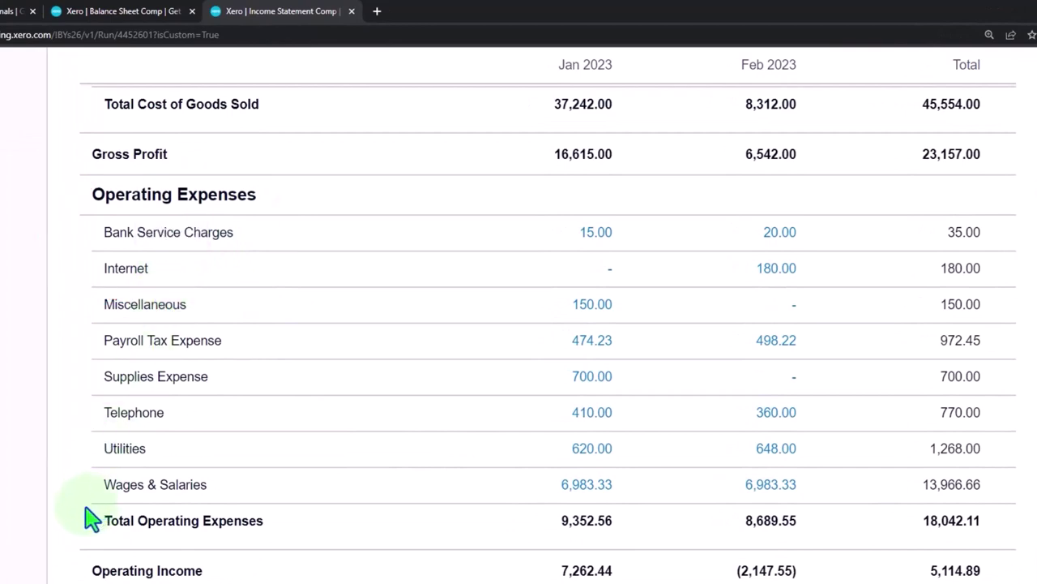
scroll(91, 517, "down", 3)
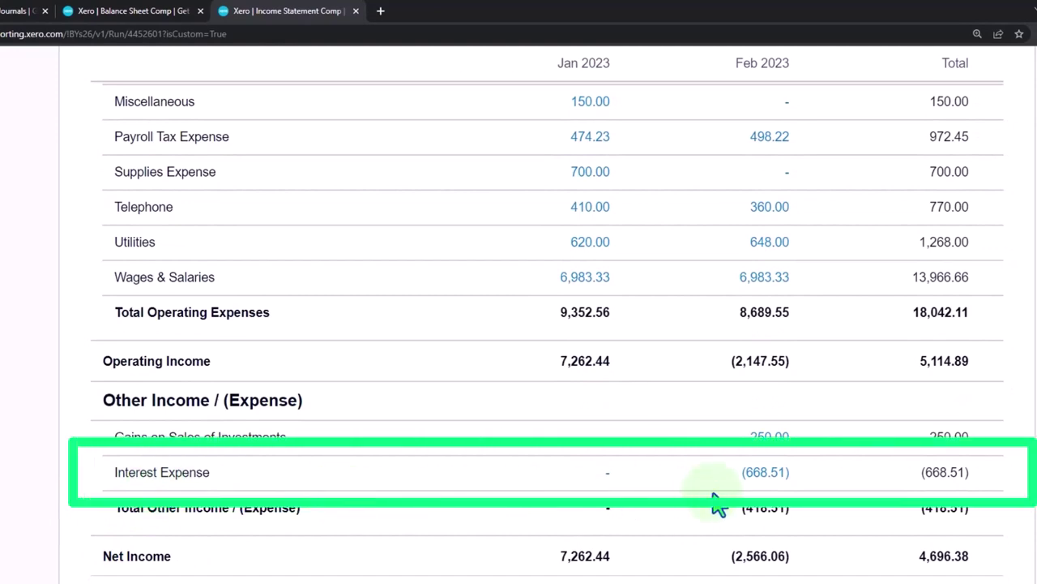
Examine the February 2023 Interest Expense transactions, including the adjusting entry, and return to the Income Statement Comp report.
left_click(760, 474)
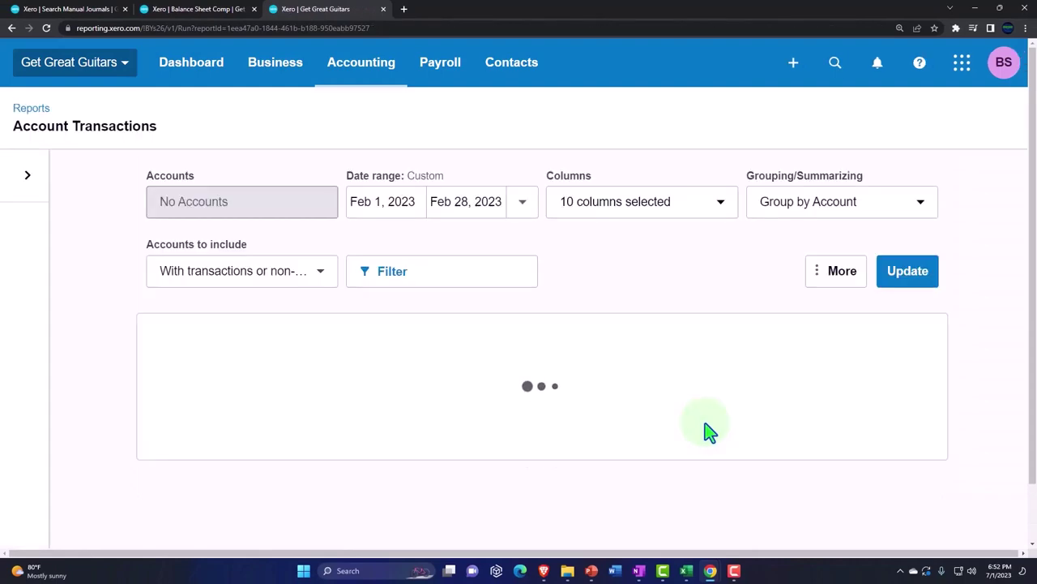
scroll(710, 431, "down", 5)
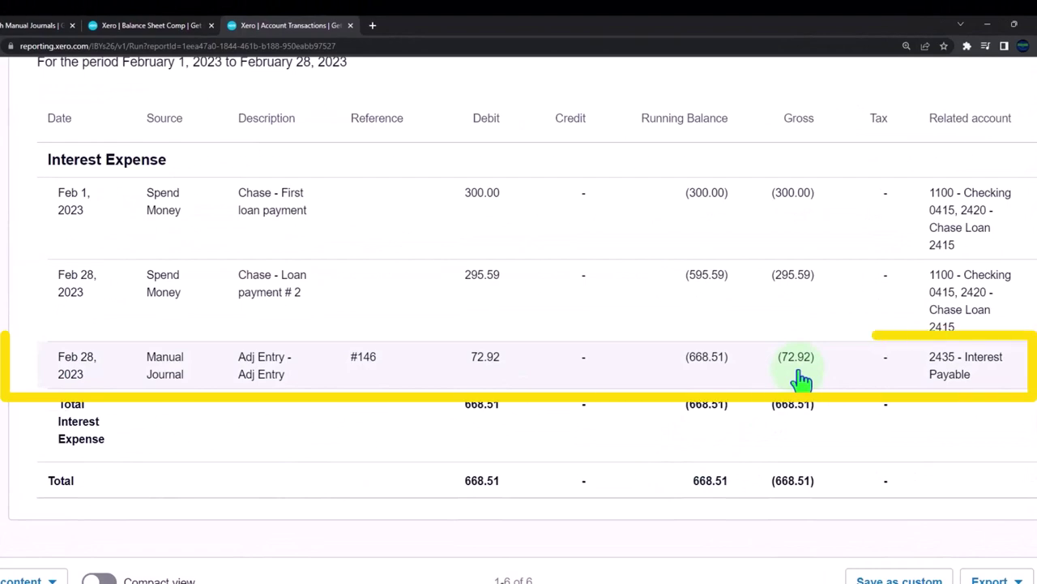
scroll(352, 521, "up", 2)
scroll(357, 519, "up", 3)
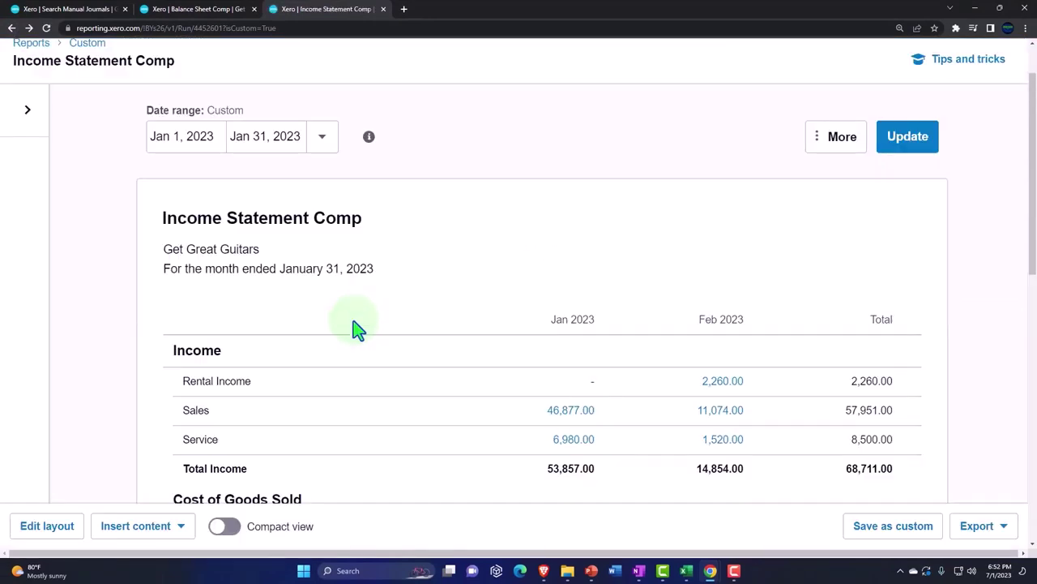
scroll(357, 328, "down", 2)
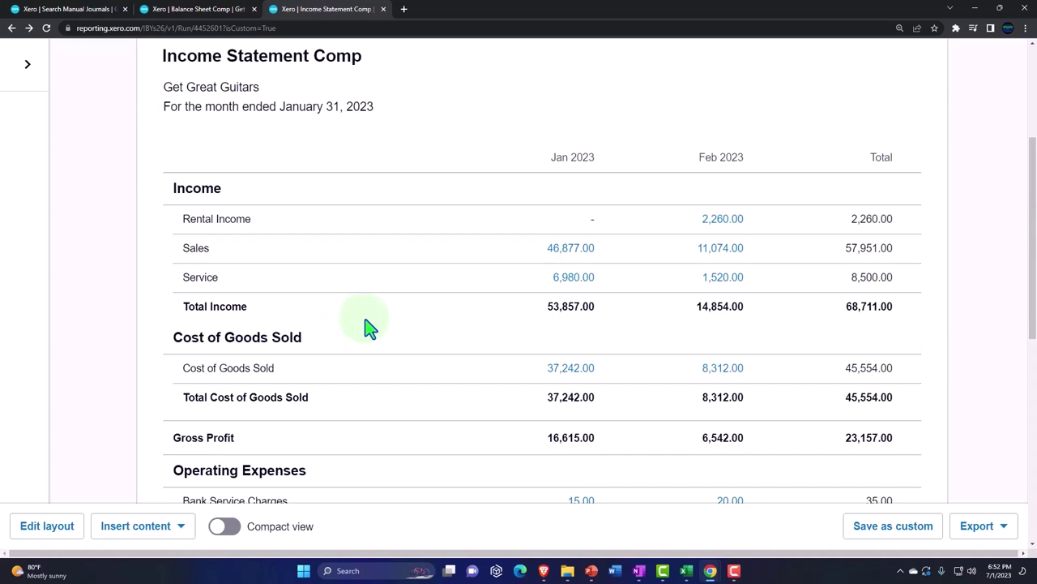
Duplicate the Income Statement Comp browser tab and open the list of all reports in the copy.
right_click(327, 15)
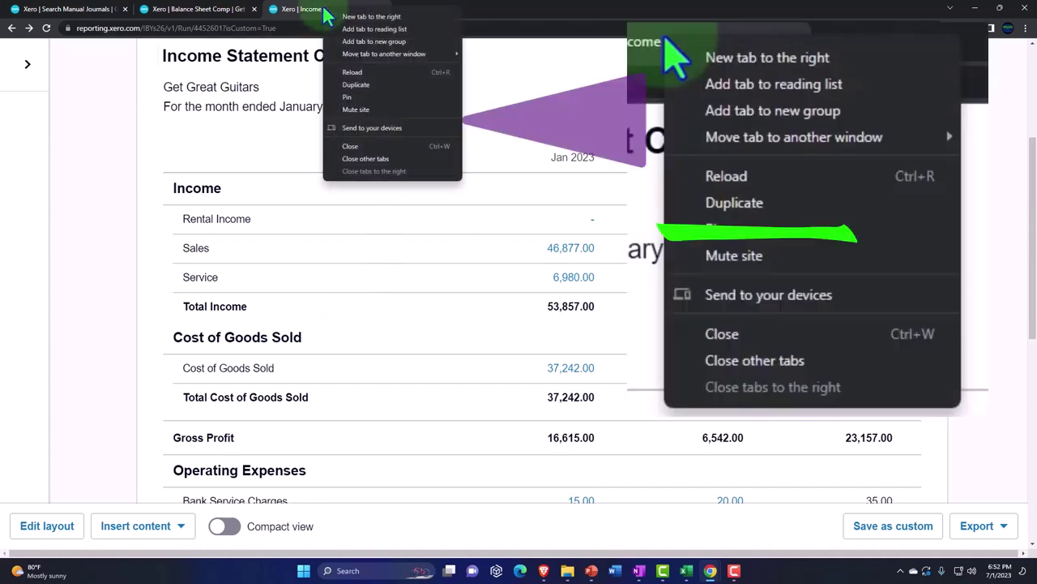
left_click(362, 87)
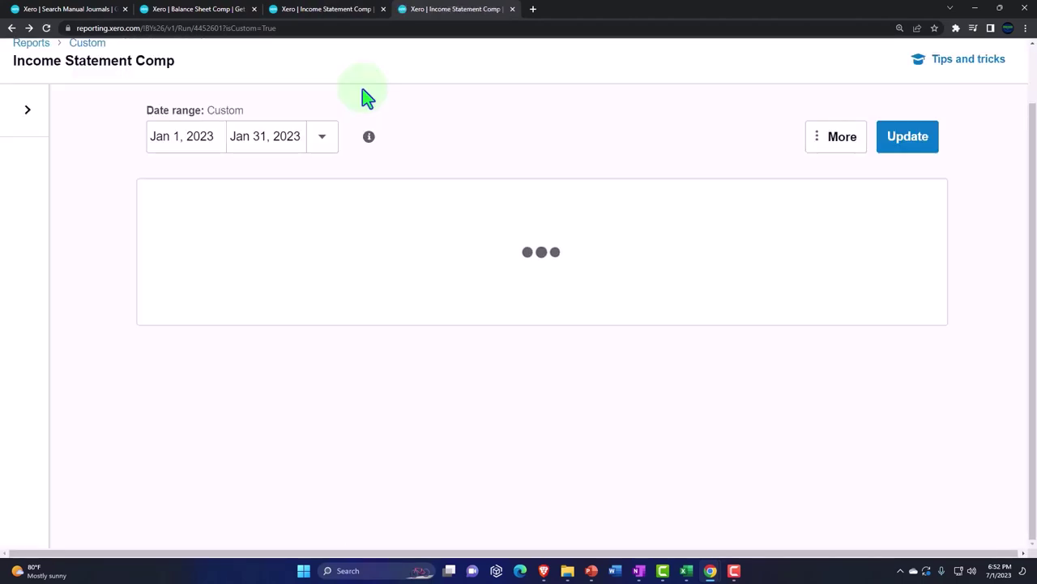
scroll(183, 135, "up", 3)
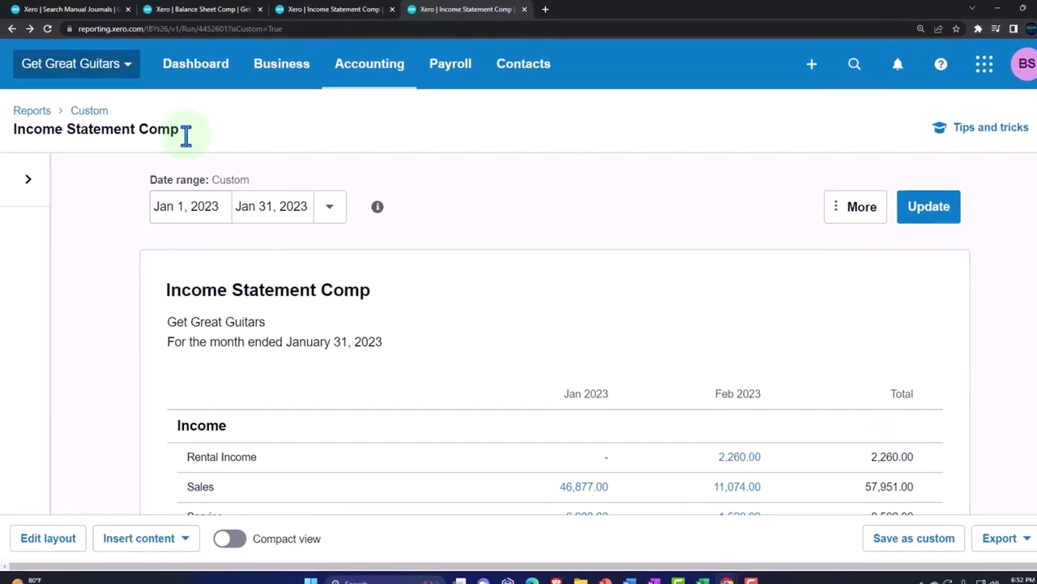
left_click(359, 73)
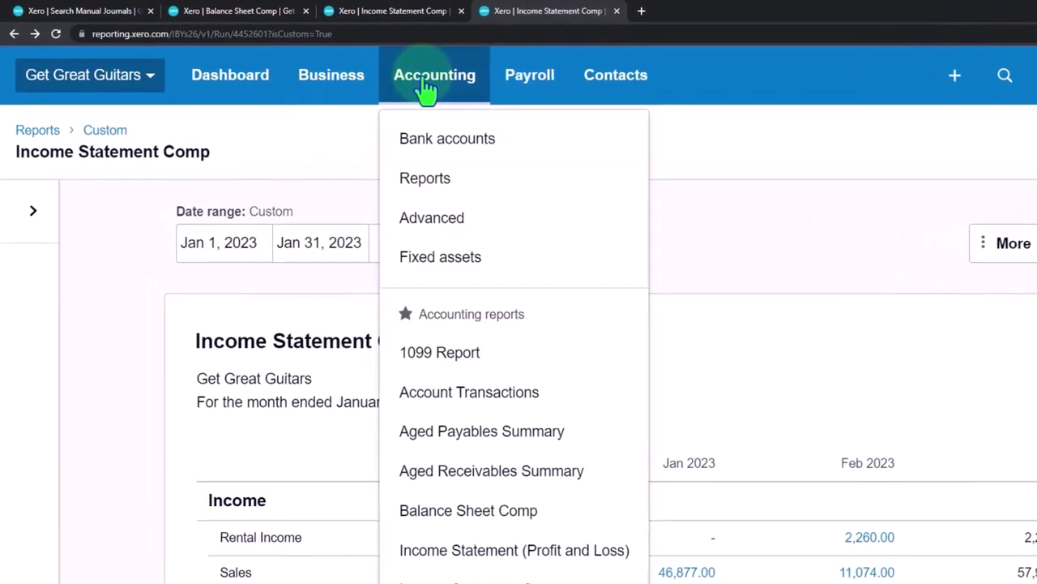
left_click(438, 182)
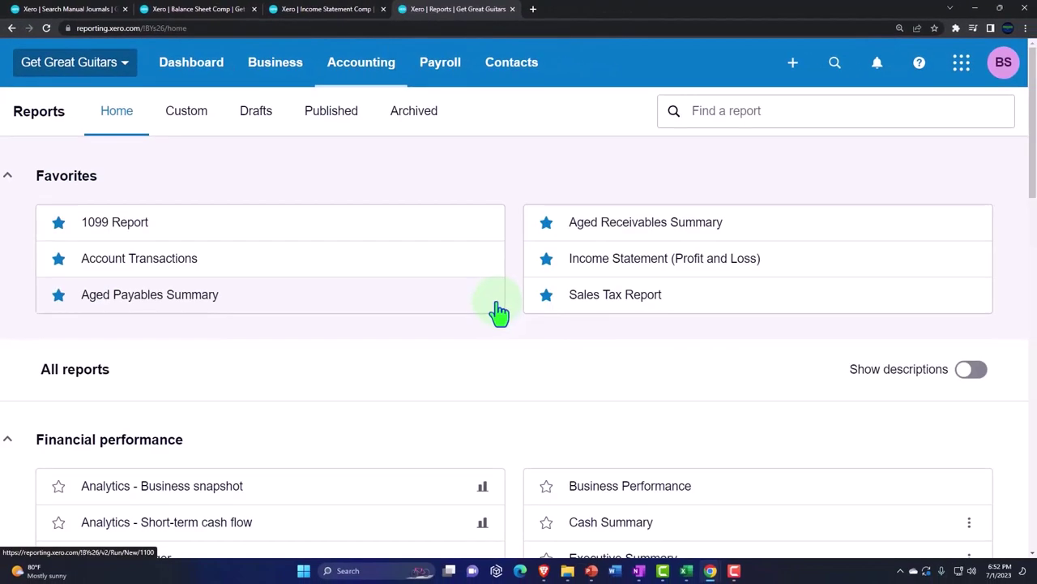
Search the reports for "jour" and open the Journal Report.
left_click(744, 113)
type("jour")
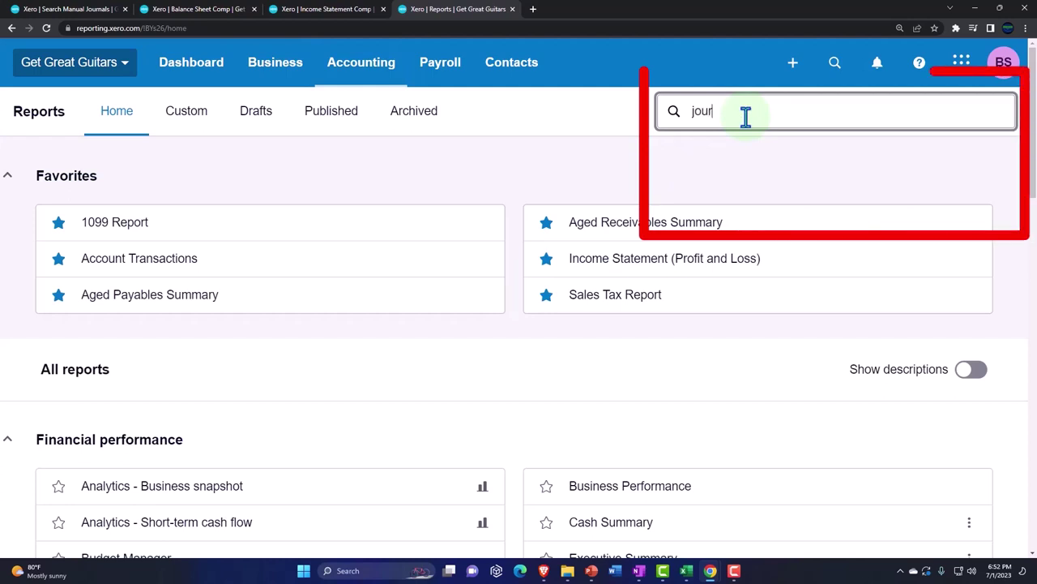
left_click(732, 206)
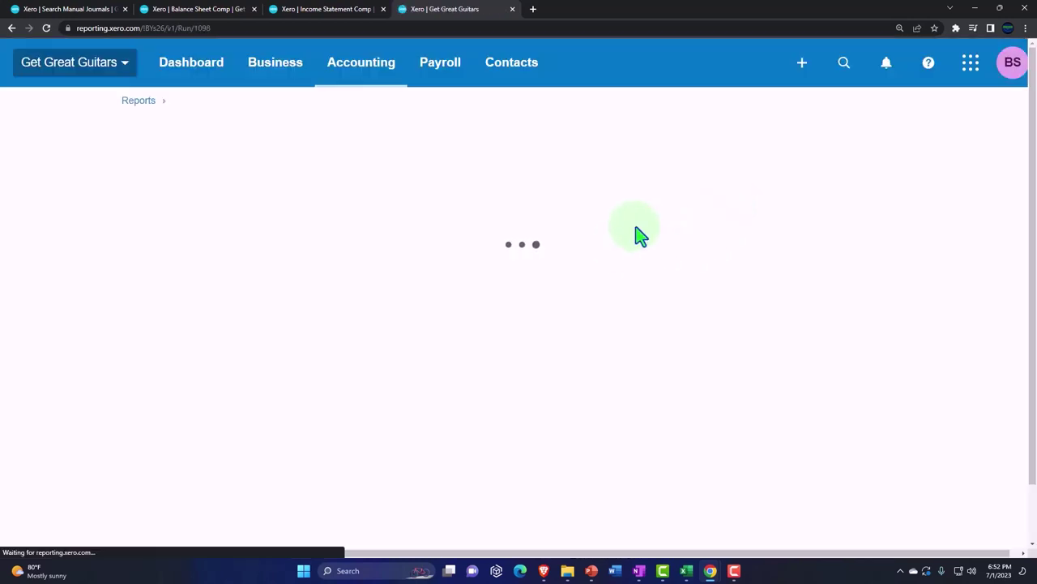
Give the Journal Report a custom date range starting on Feb 28, 2023.
scroll(637, 235, "down", 1)
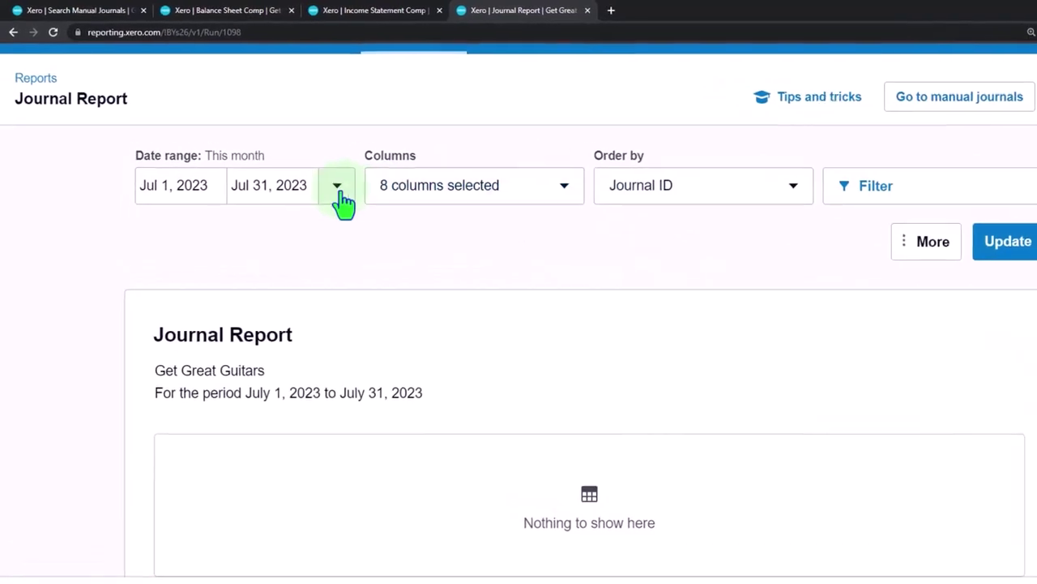
left_click(293, 202)
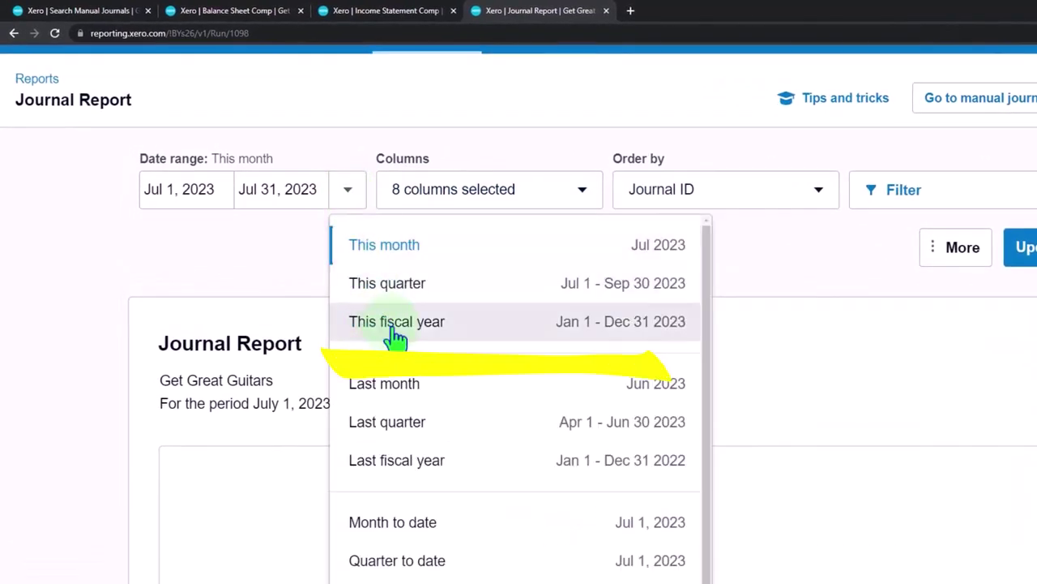
scroll(425, 573, "down", 2)
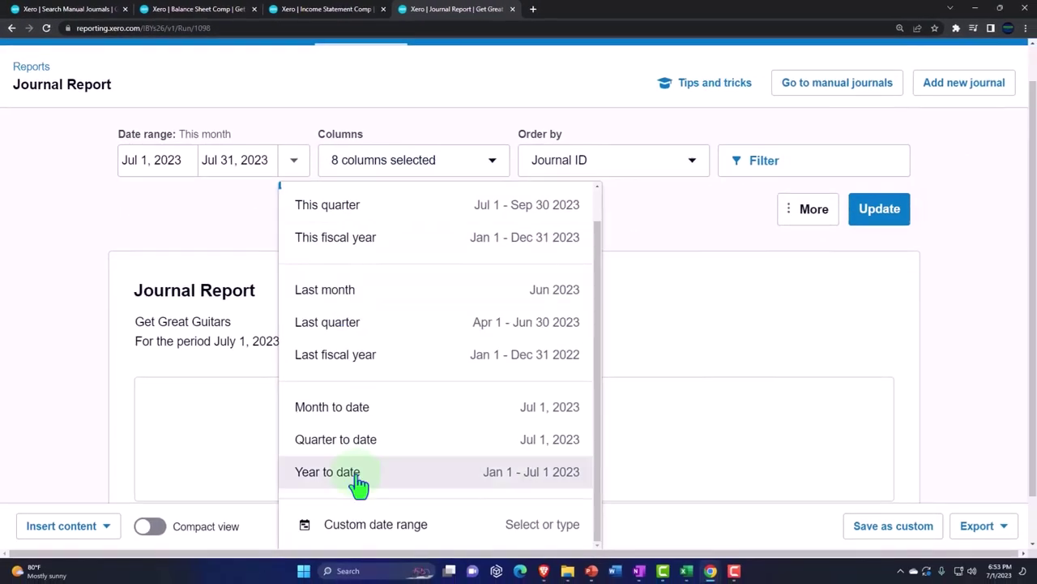
left_click(357, 525)
left_click(224, 205)
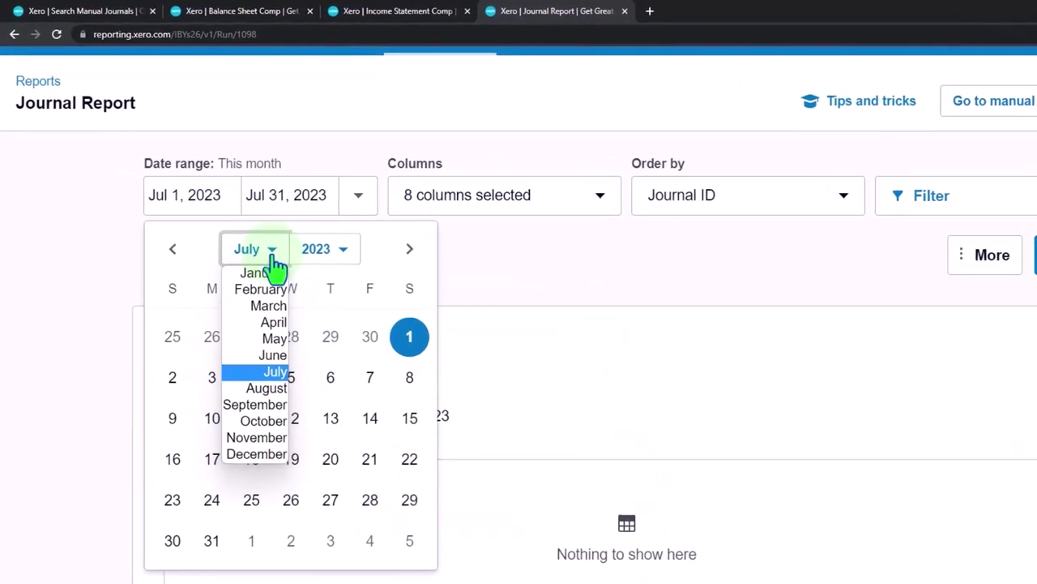
left_click(274, 273)
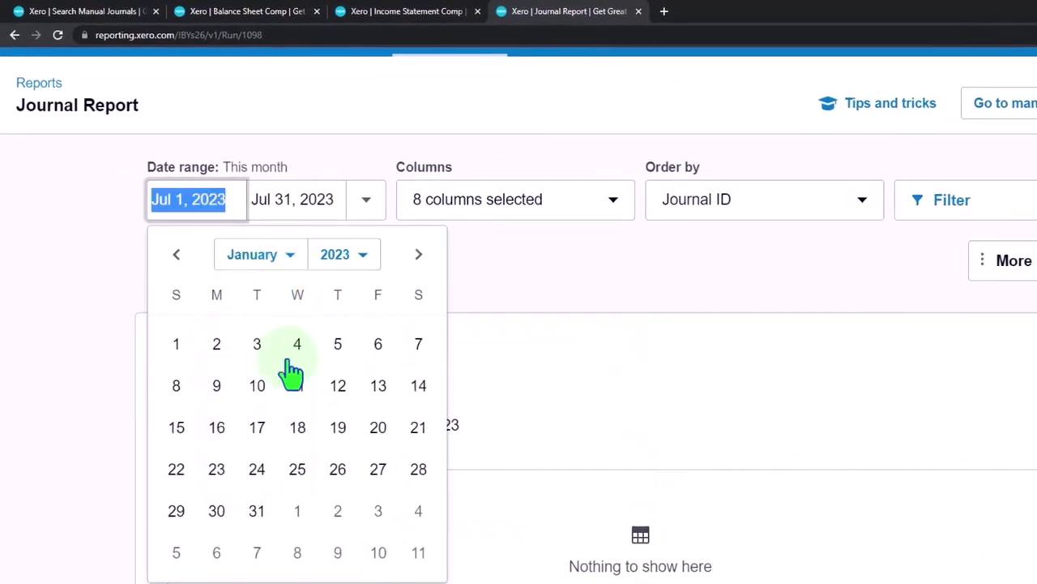
left_click(296, 344)
left_click(293, 259)
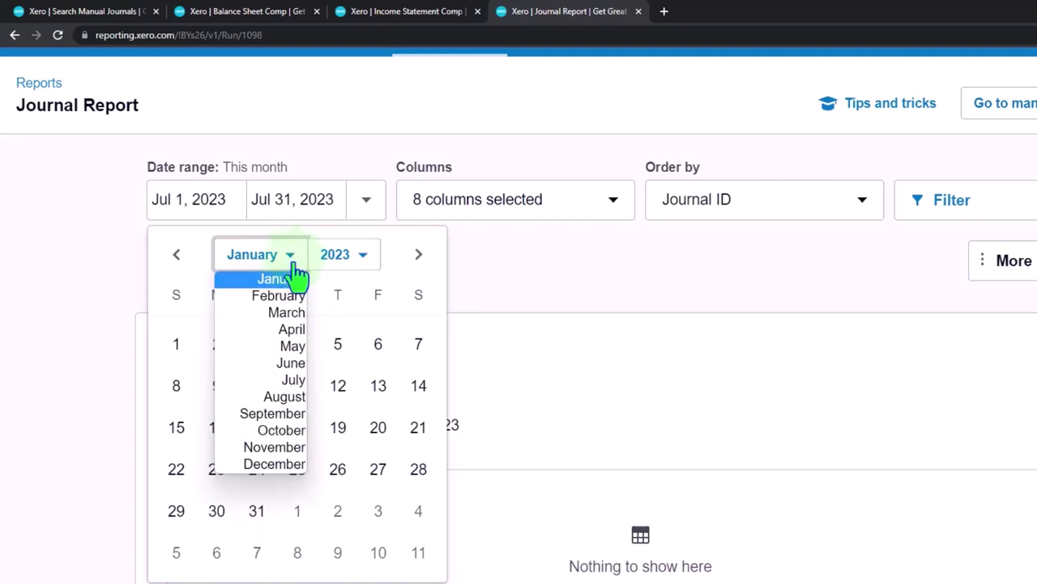
left_click(289, 300)
left_click(261, 517)
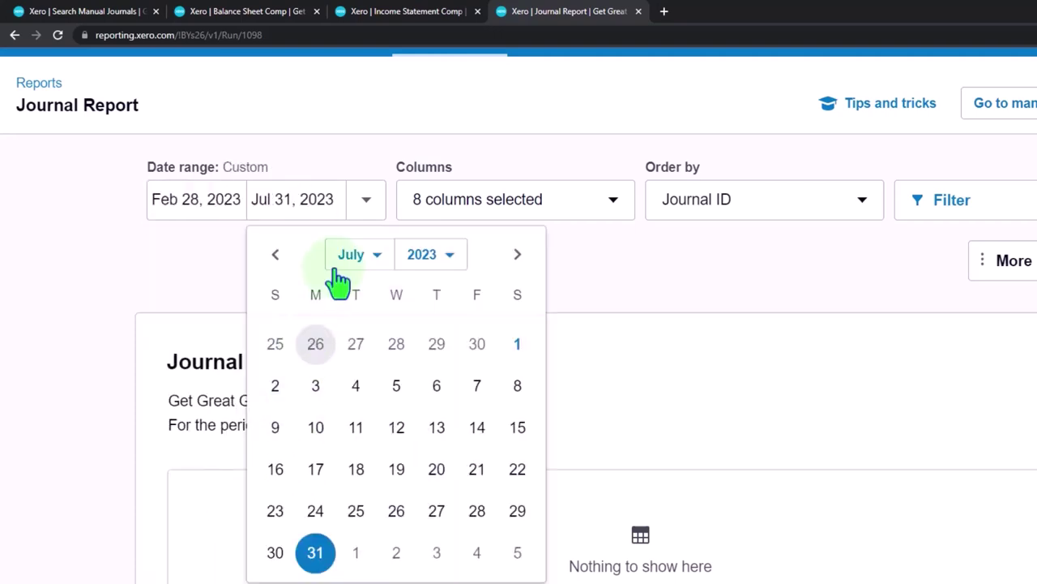
Set the end date of the Journal Report's range to Feb 28, 2023.
left_click(369, 266)
left_click(367, 297)
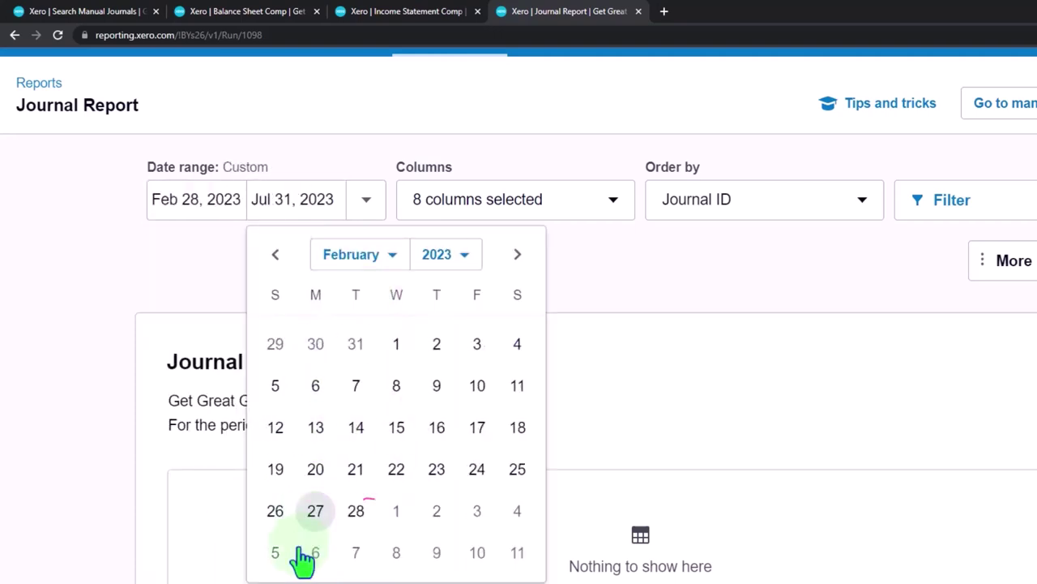
left_click(356, 510)
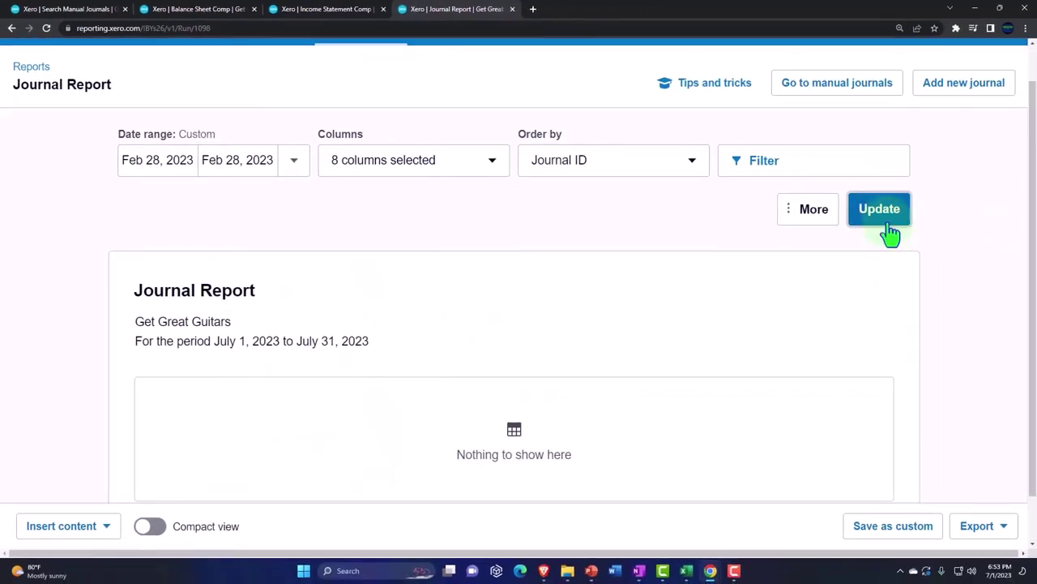